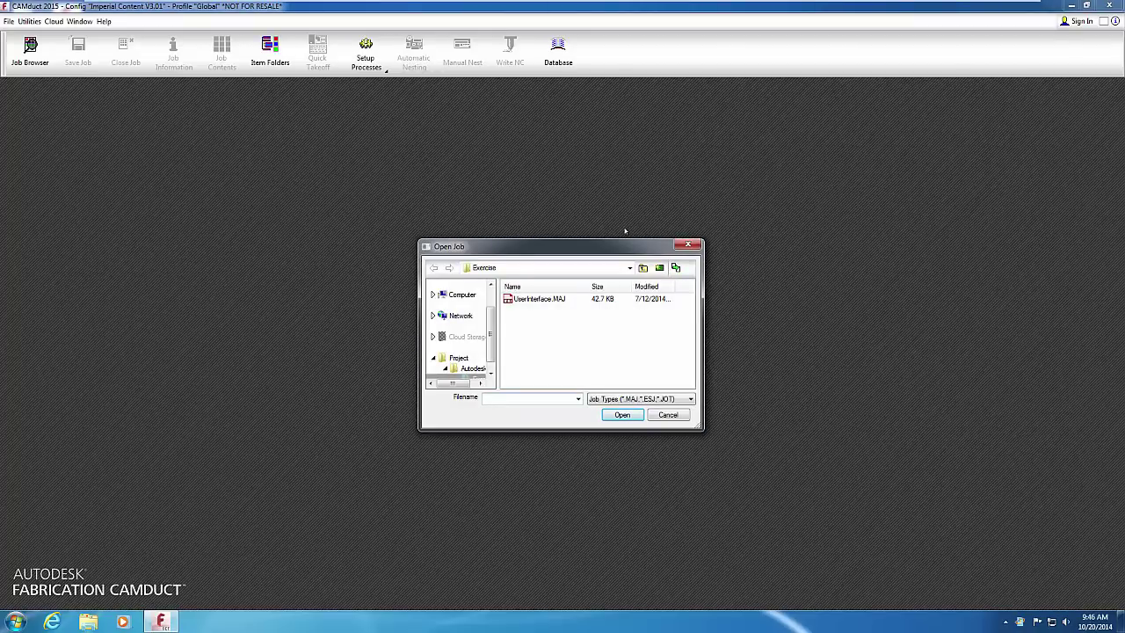
Open the job file UserInterface.MAJ from the Exercise folder
click(539, 300)
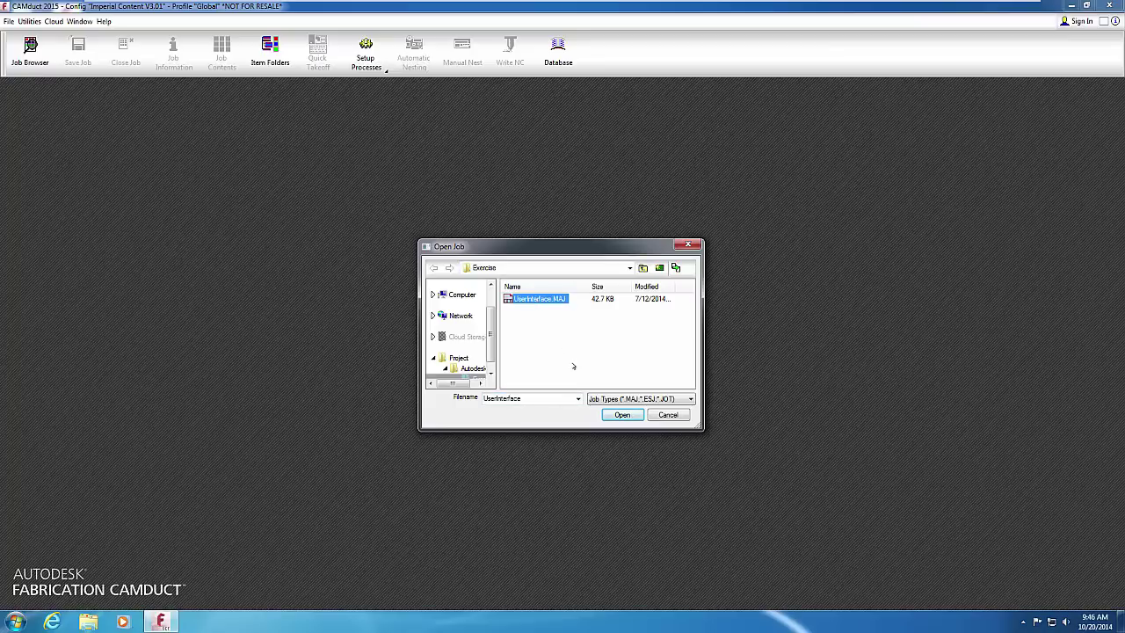
click(622, 414)
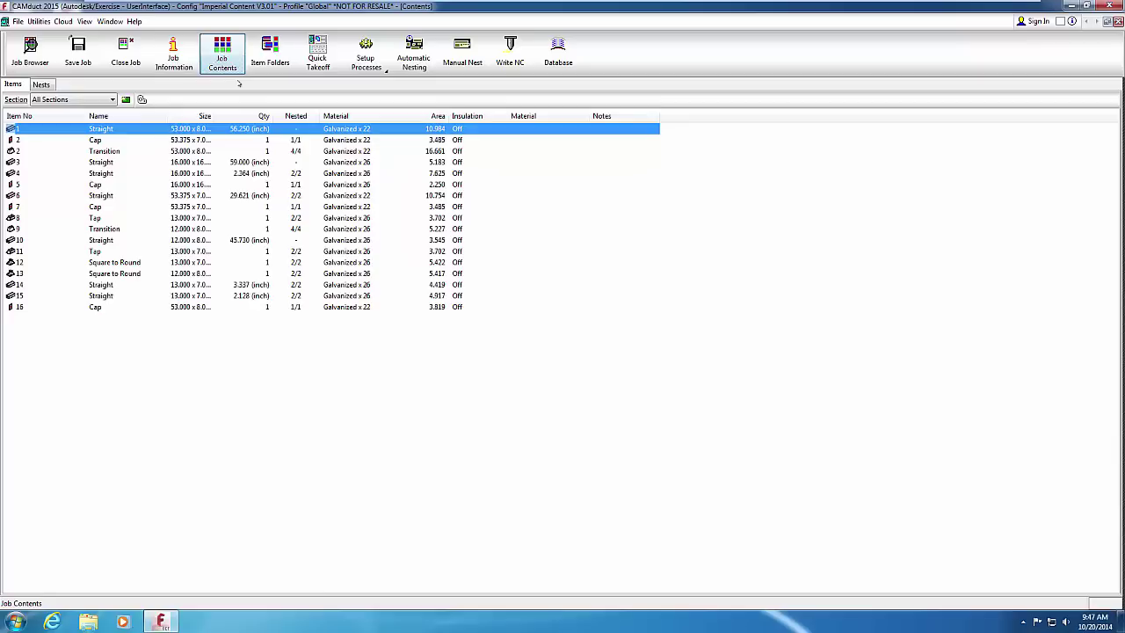
Display the item folders and show the Ladder items under Imperial Content, Electrical, Generic, Systems
click(270, 55)
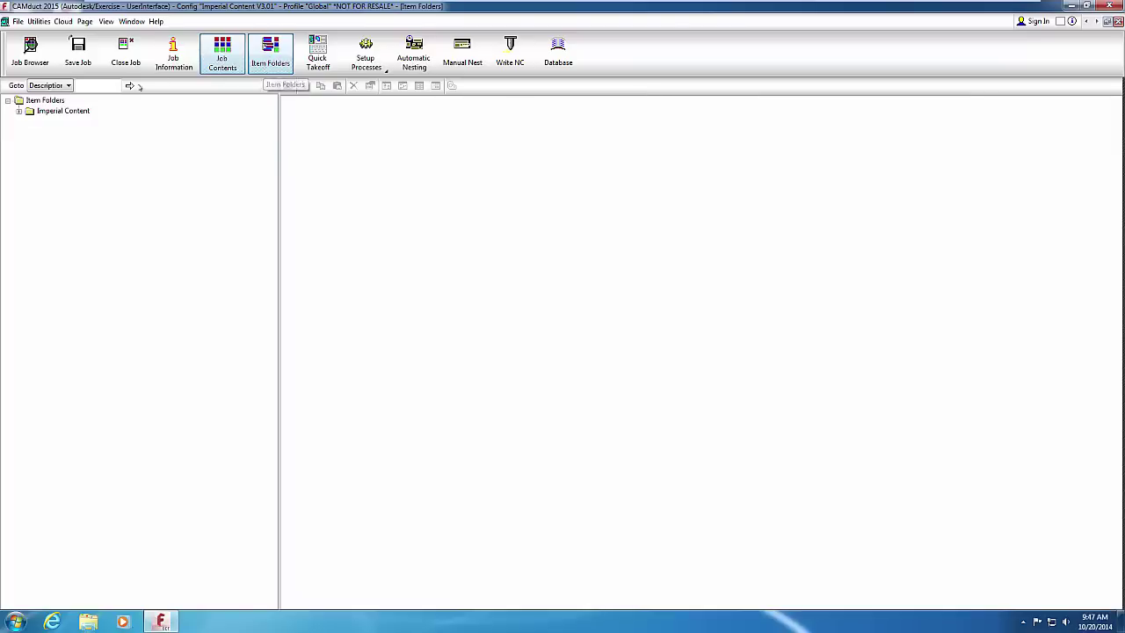
click(18, 111)
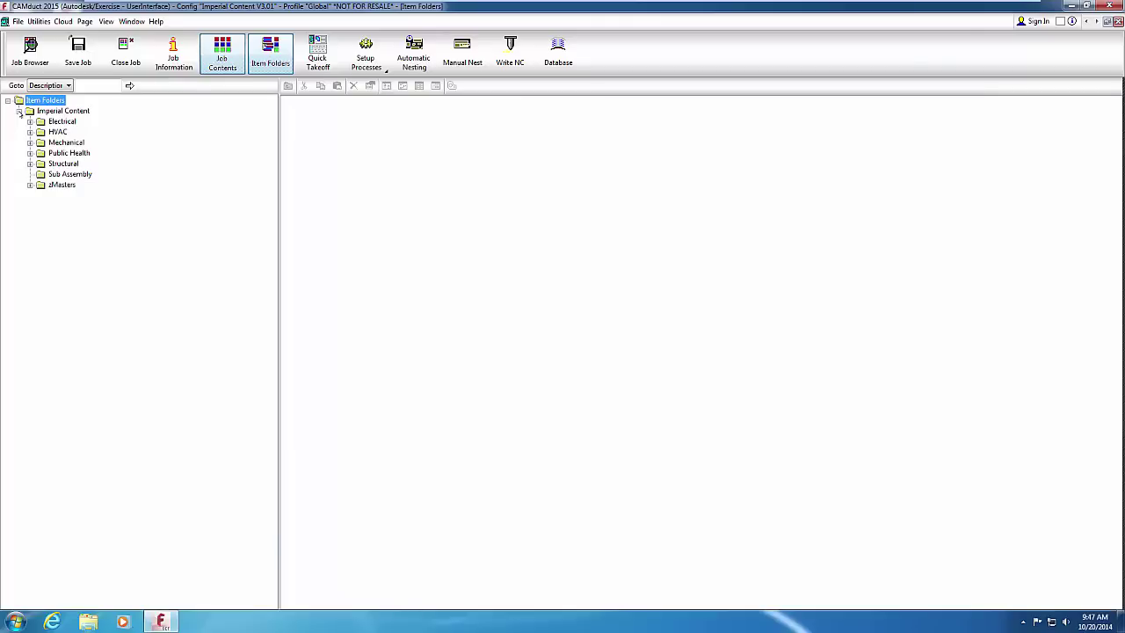
click(29, 121)
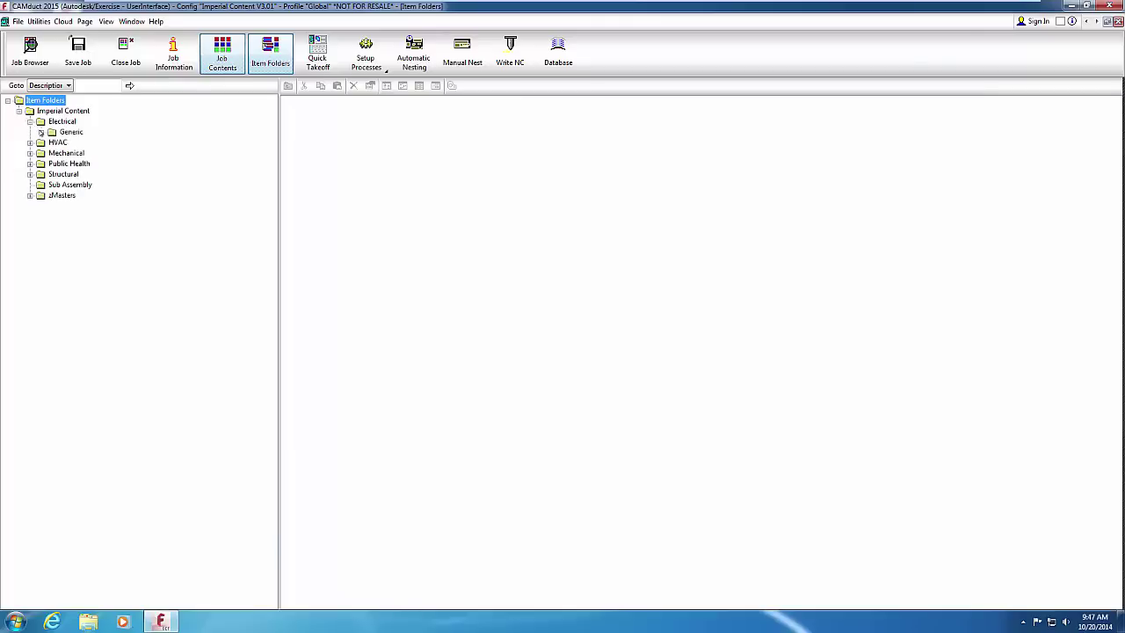
click(41, 132)
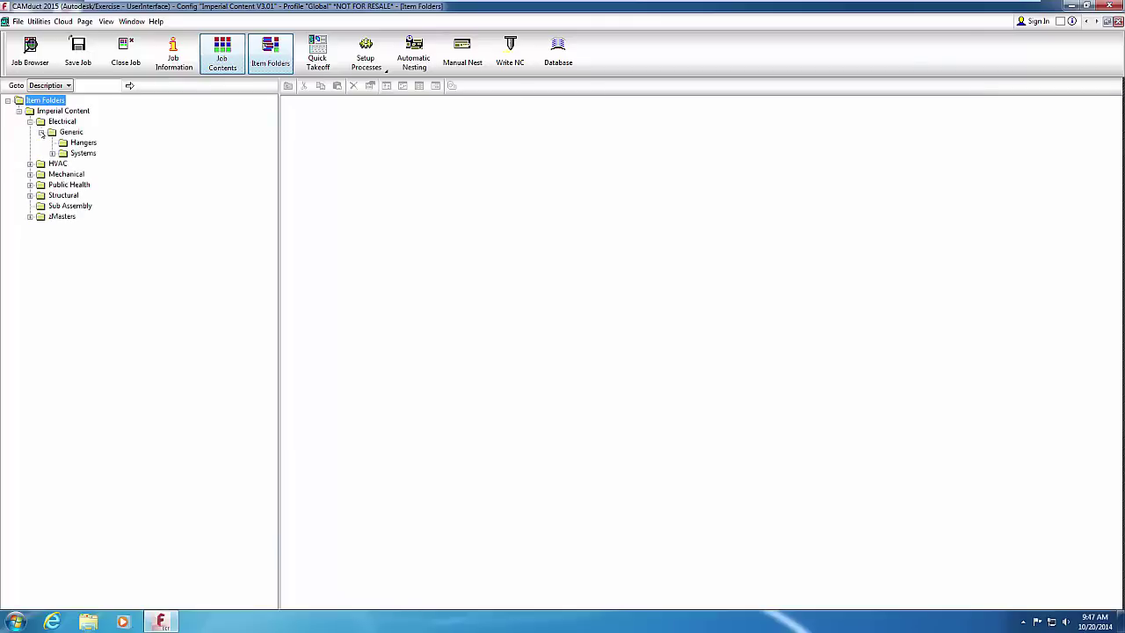
click(53, 153)
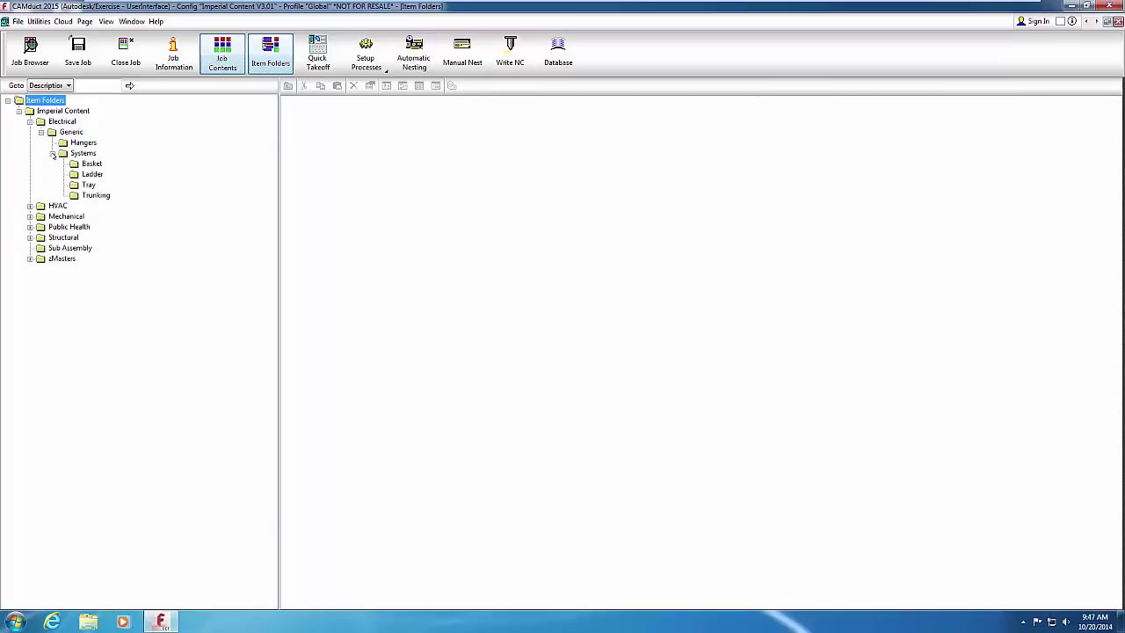
click(88, 174)
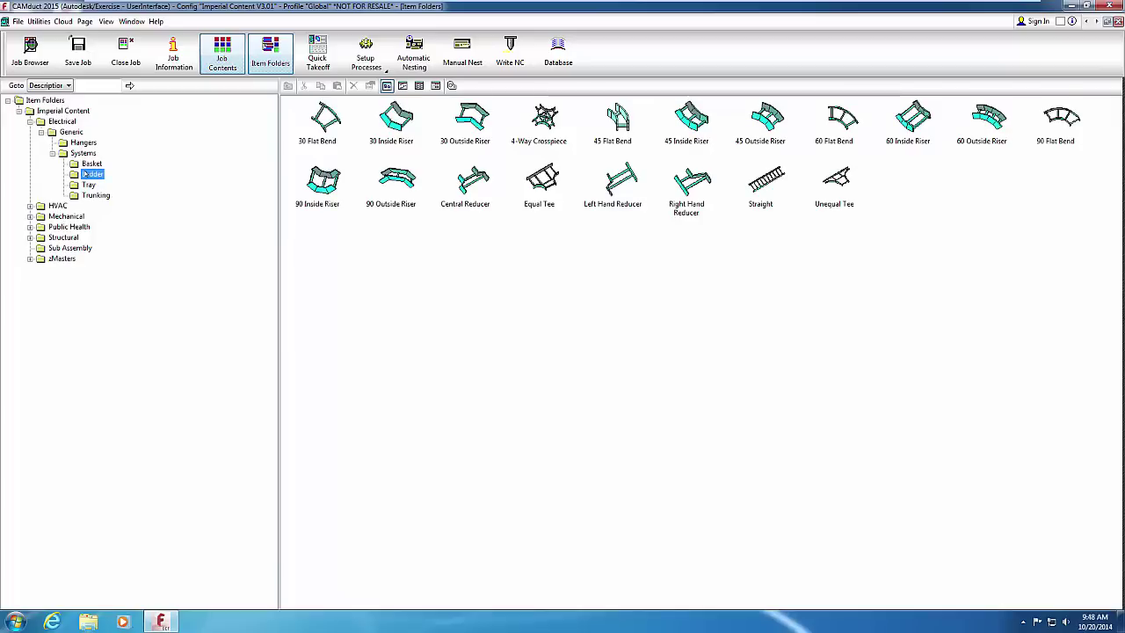
Open the Quick Takeoff view and cascade the open windows
click(318, 55)
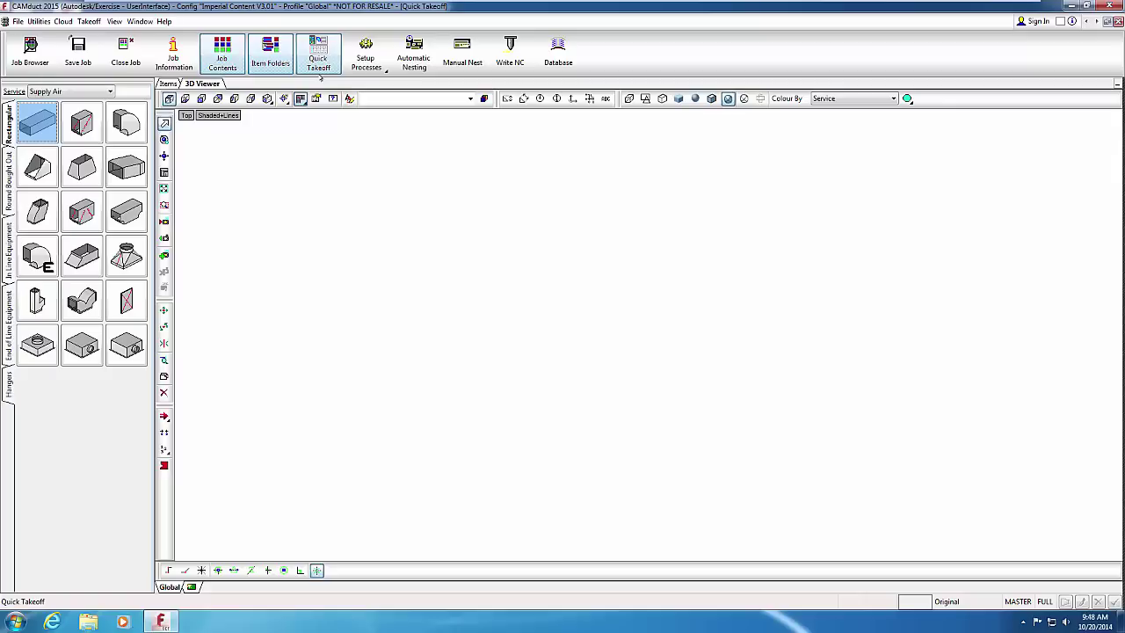
click(139, 21)
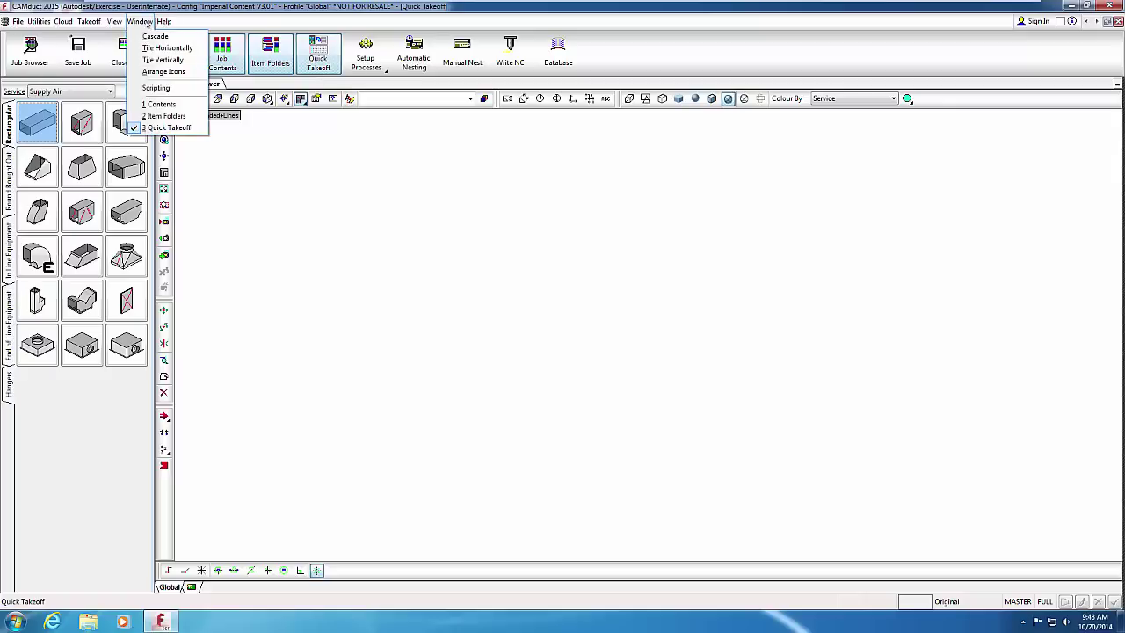
click(151, 37)
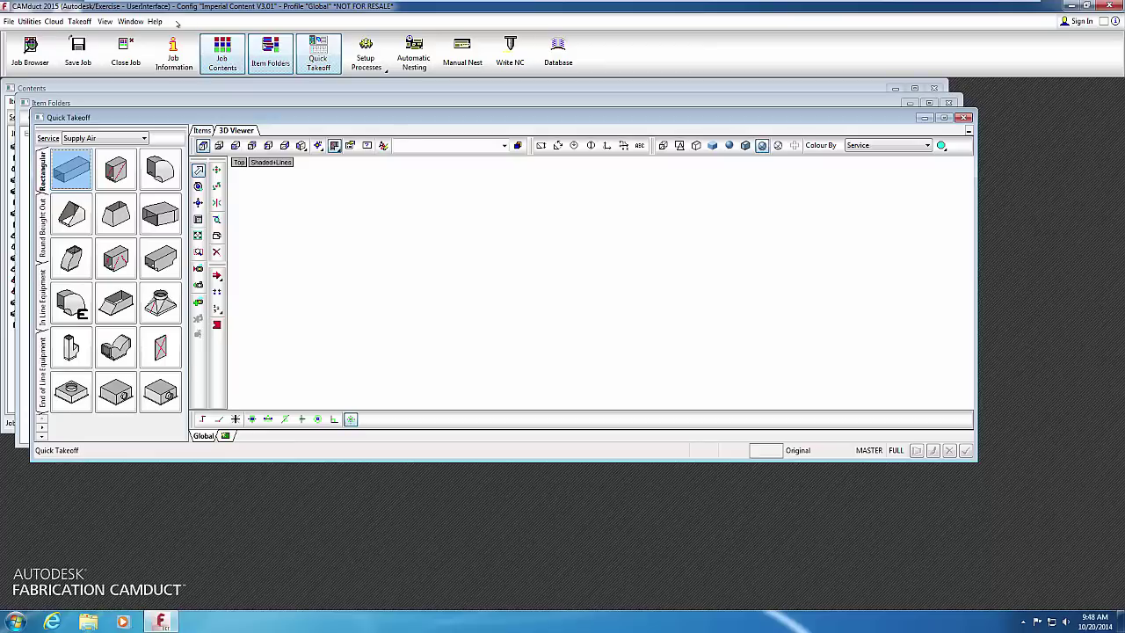
Tile the open windows vertically and maximize the job Contents window
click(130, 21)
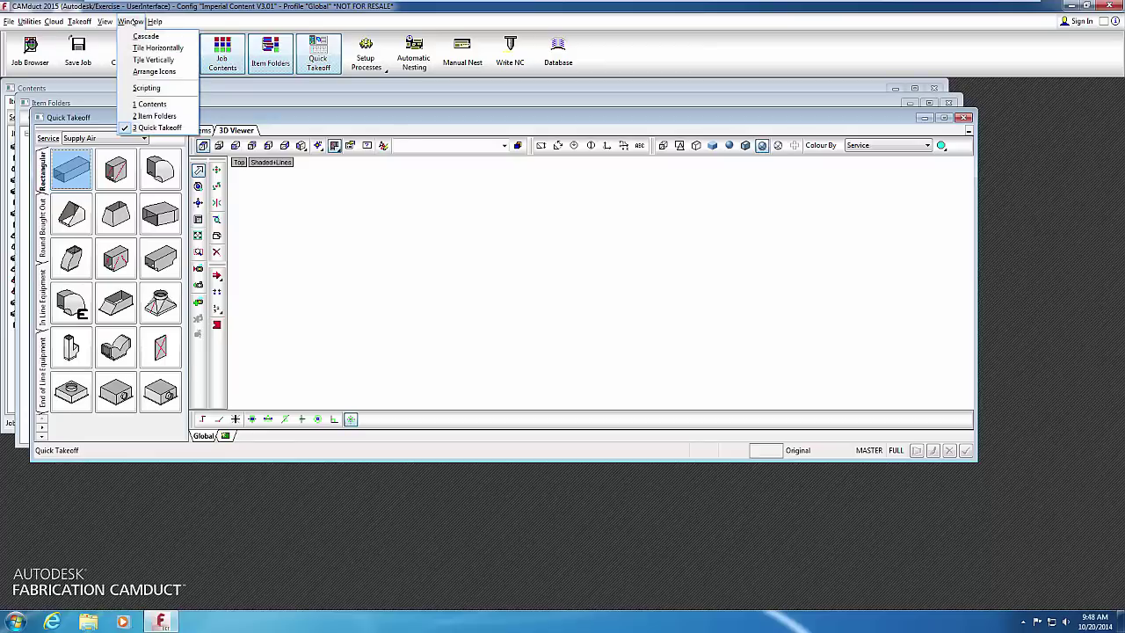
click(140, 59)
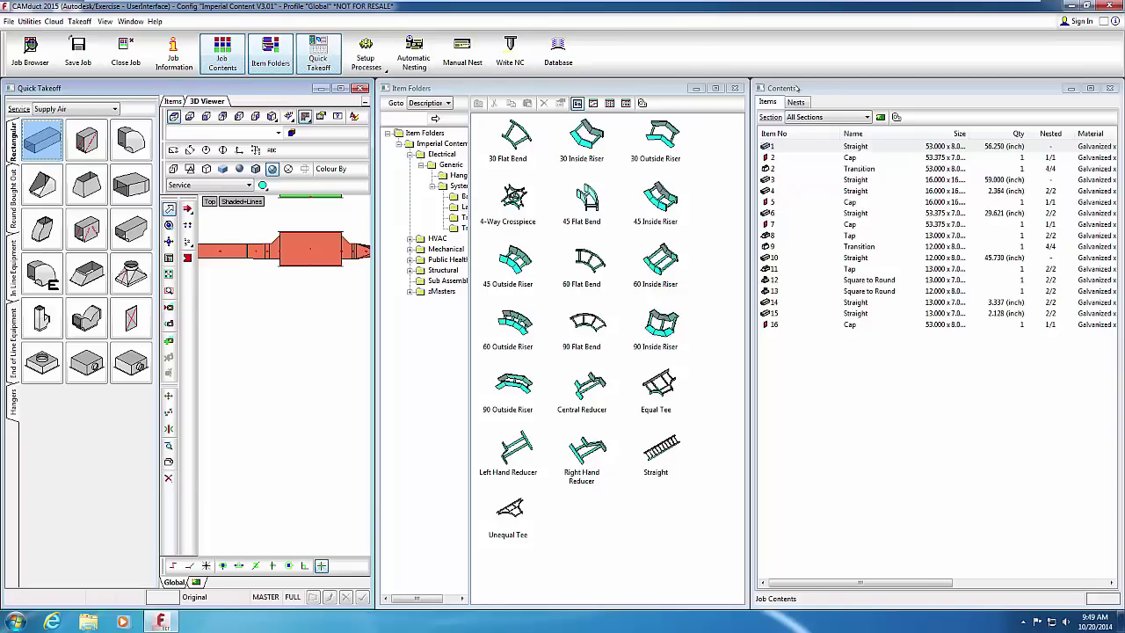
click(831, 90)
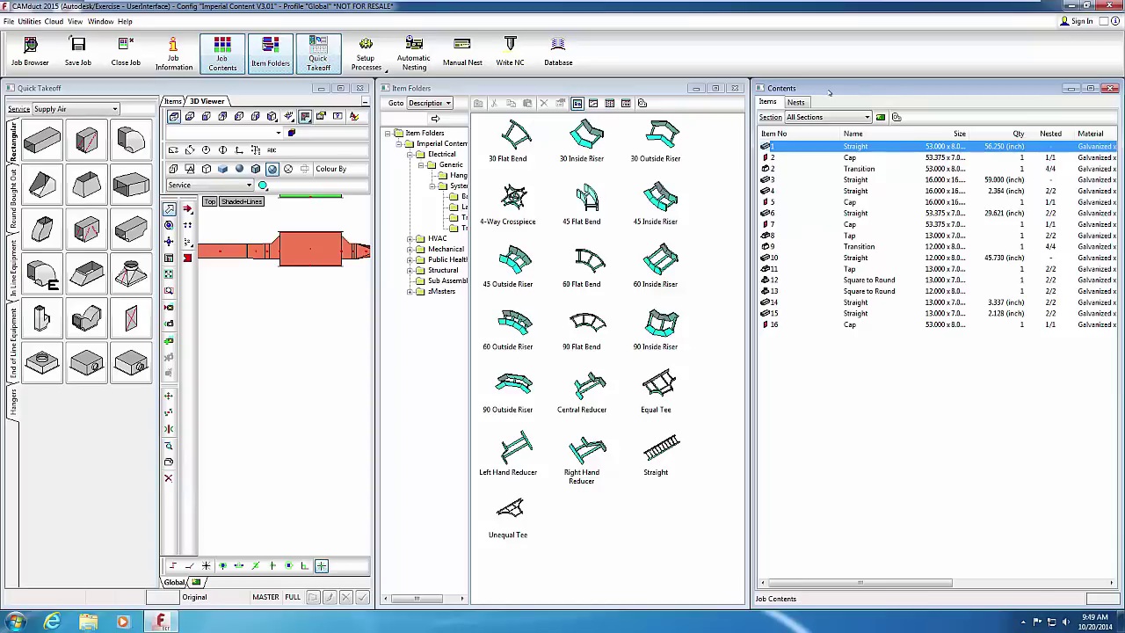
click(1091, 89)
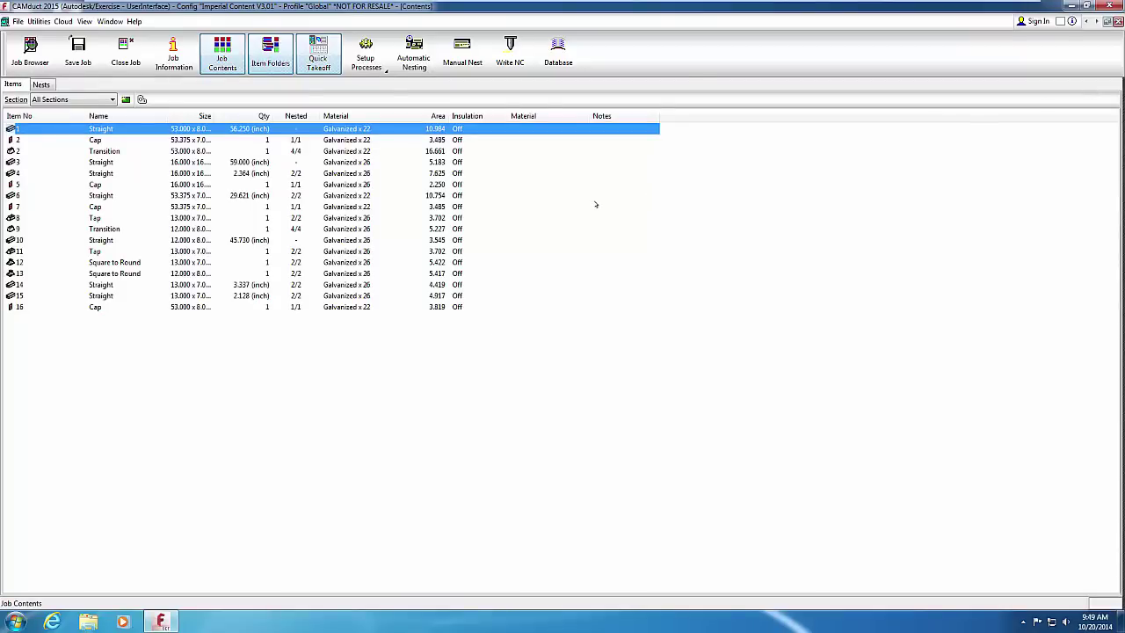
click(319, 58)
Examine the available File, Utilities, Cloud and View commands, including printing, processing, icon arrangement and toolbar options
click(17, 21)
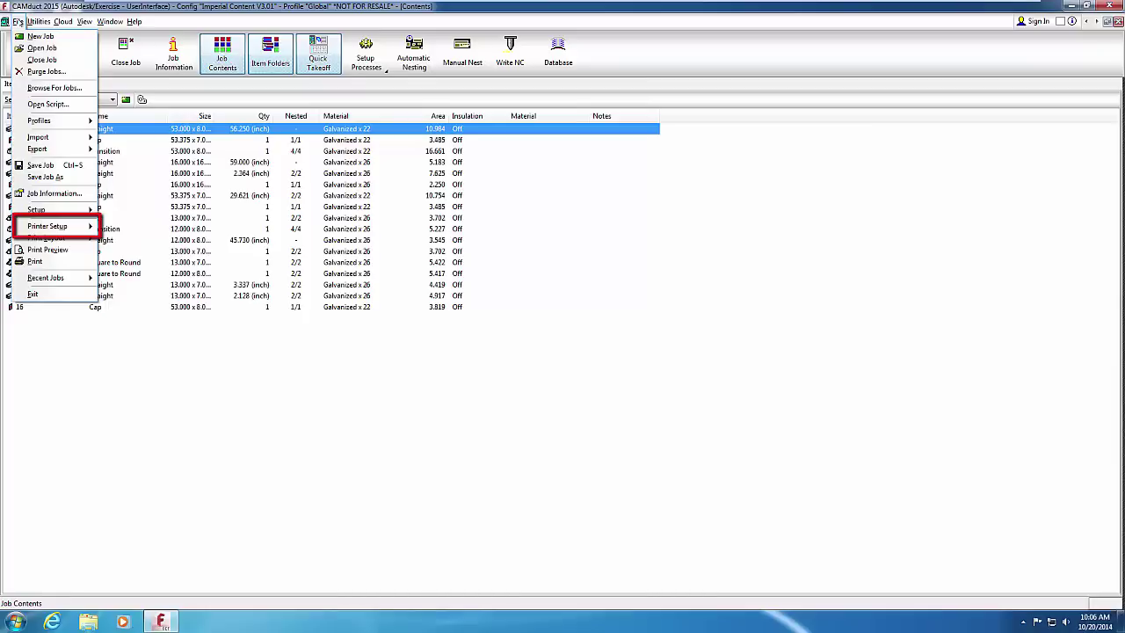
mouse_move(52, 226)
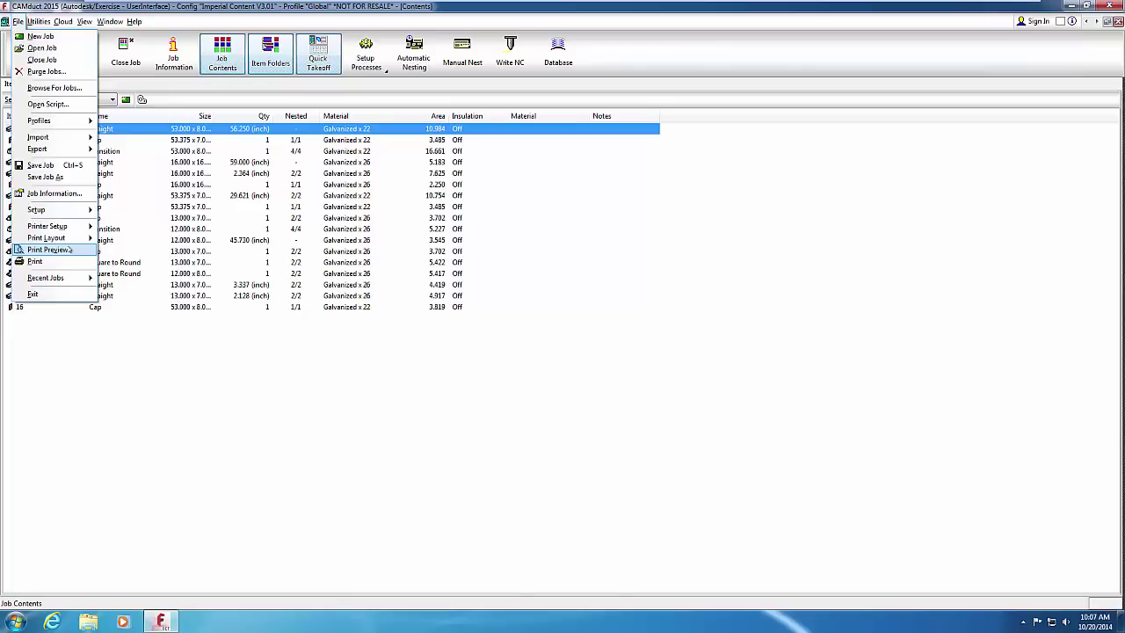
mouse_move(39, 21)
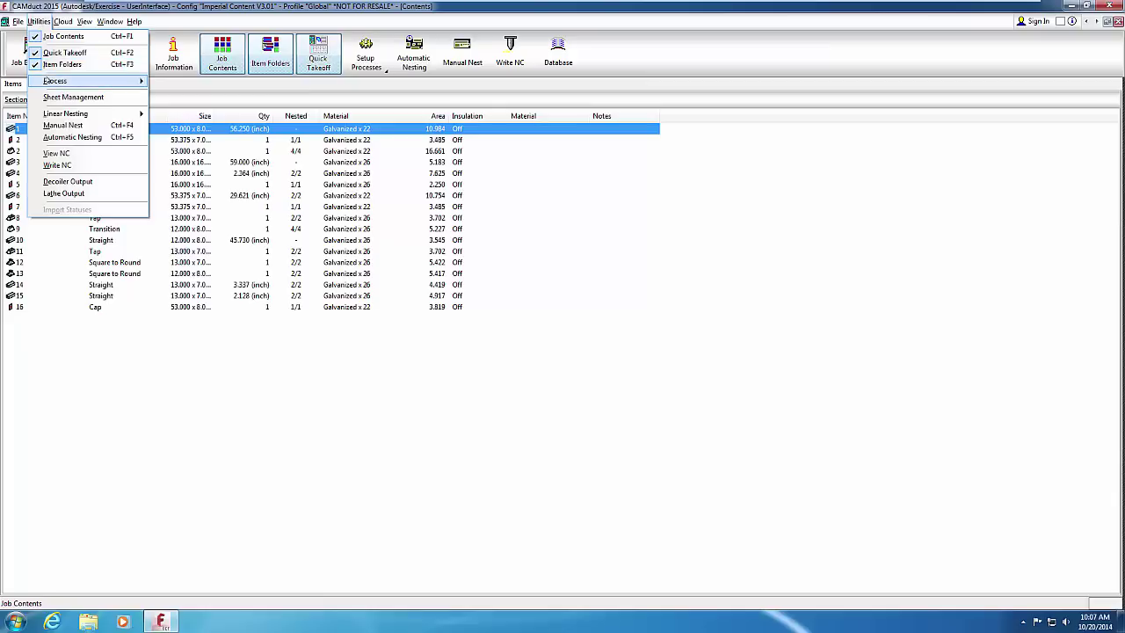
mouse_move(50, 81)
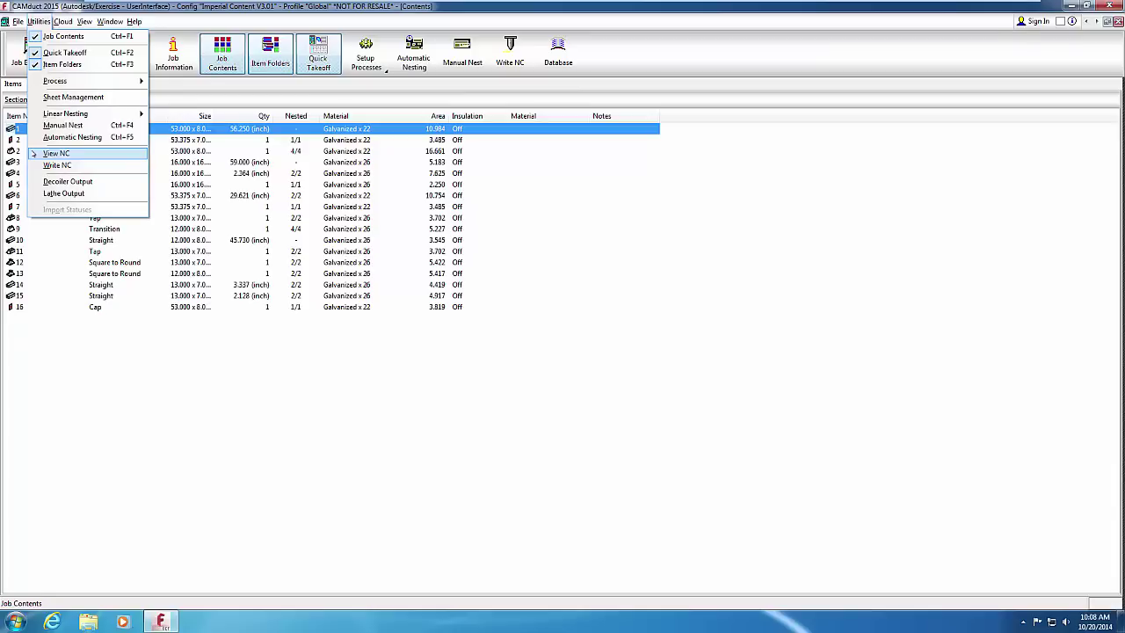
mouse_move(59, 21)
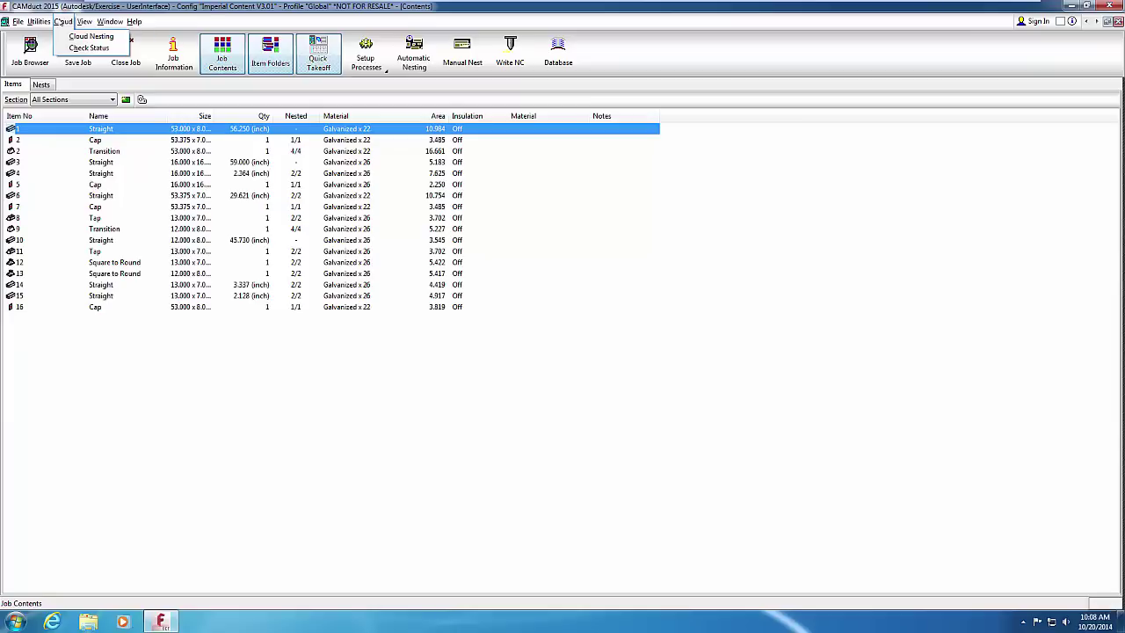
click(84, 21)
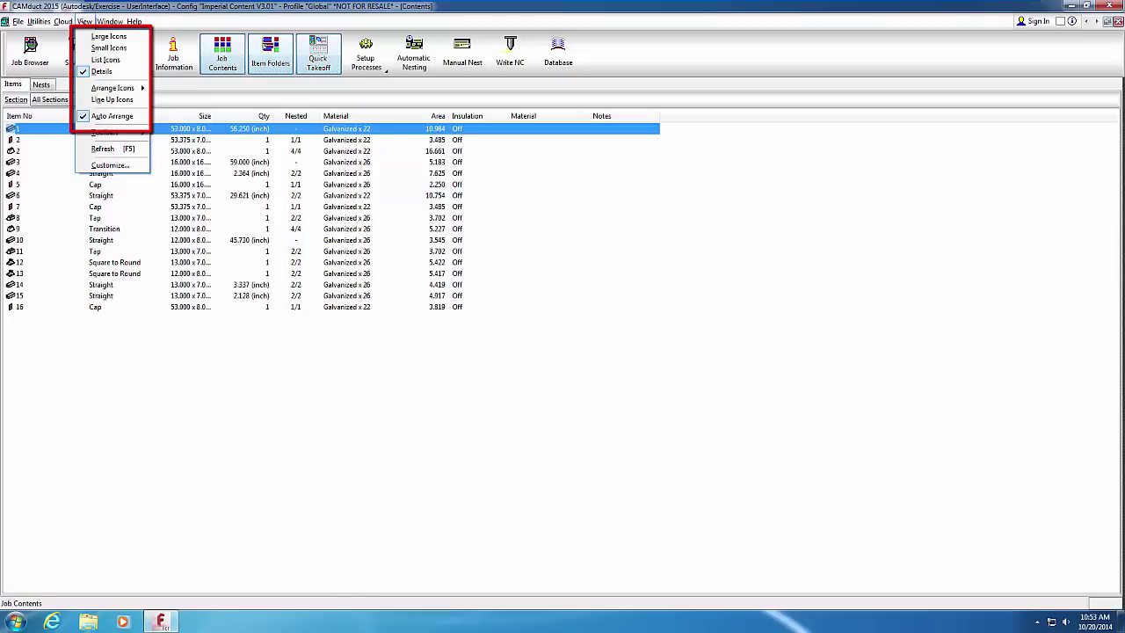
mouse_move(81, 89)
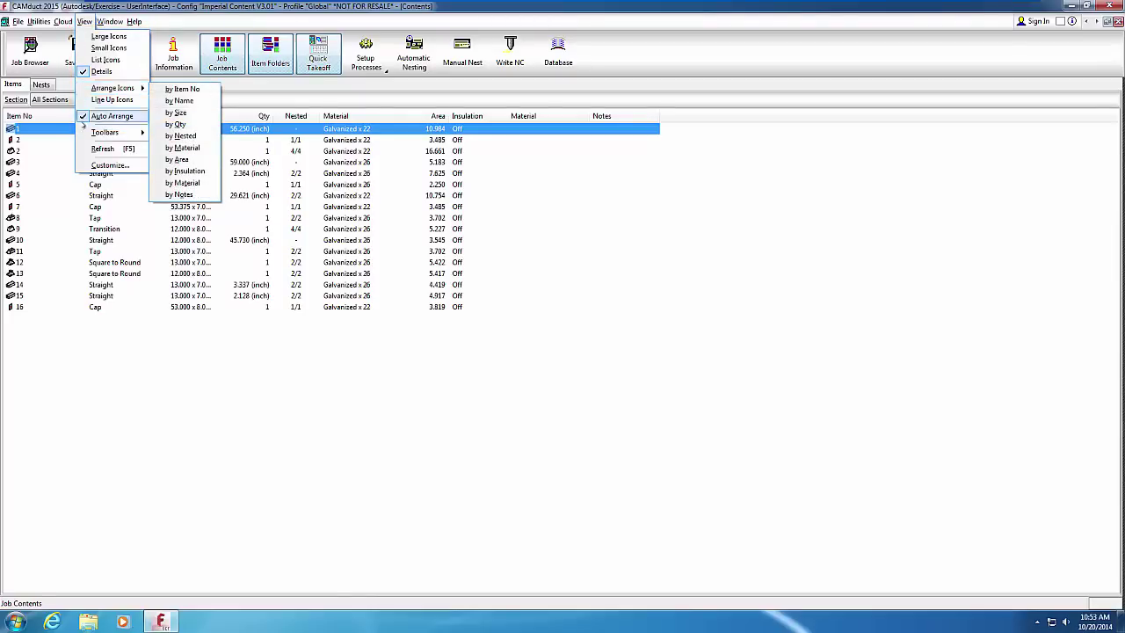
mouse_move(83, 133)
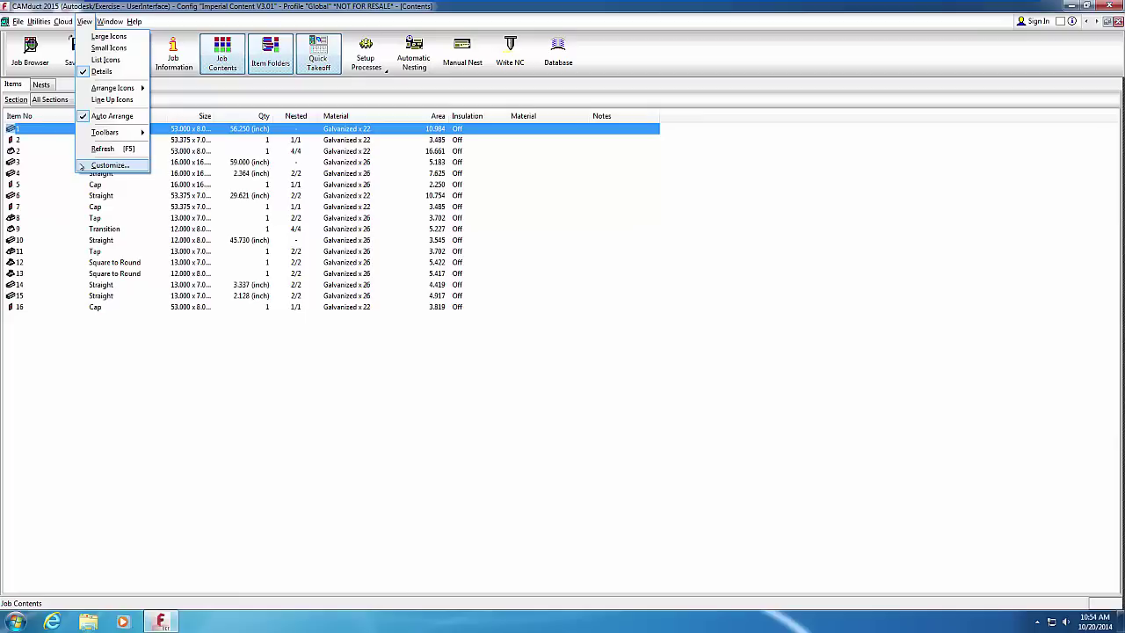
Check the Send Support Files options and close them without saving or sending anything
mouse_move(104, 22)
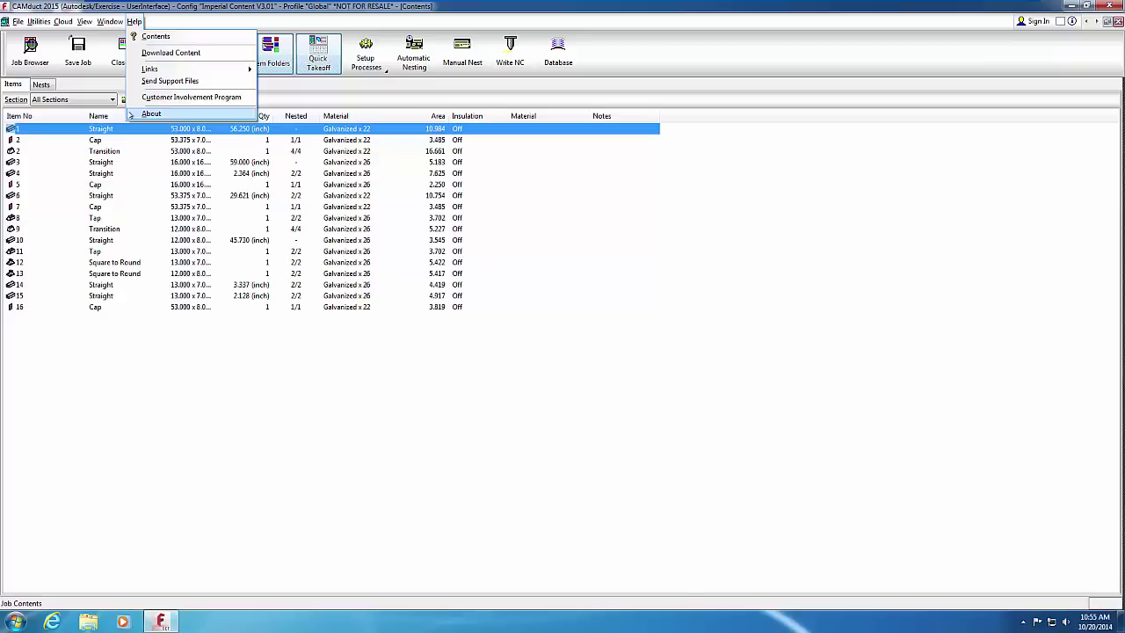
click(141, 81)
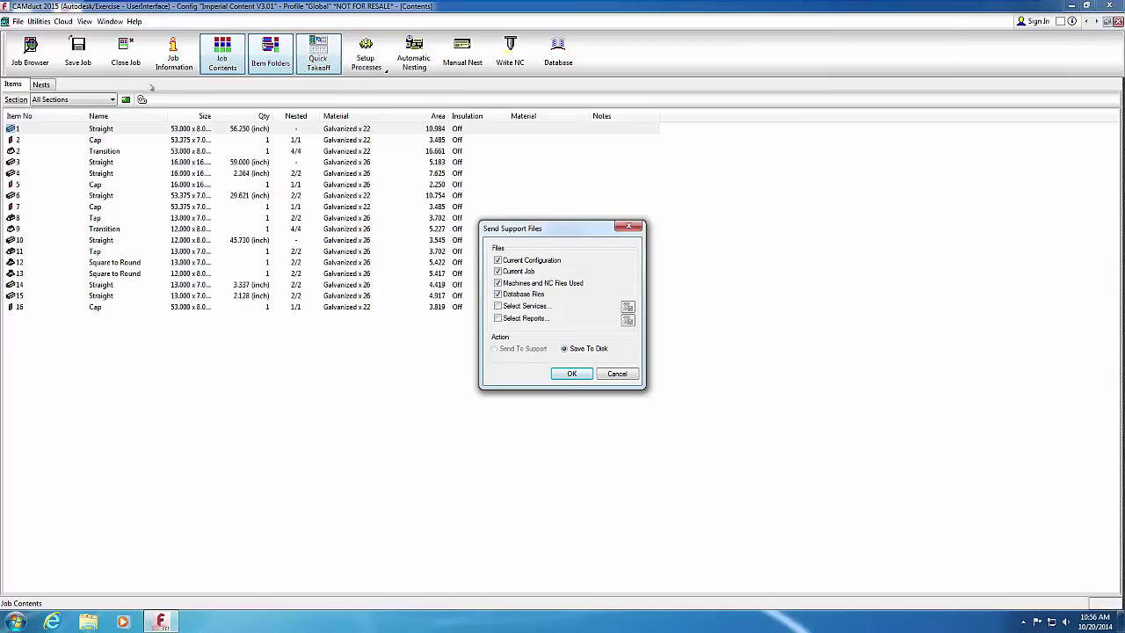
click(616, 373)
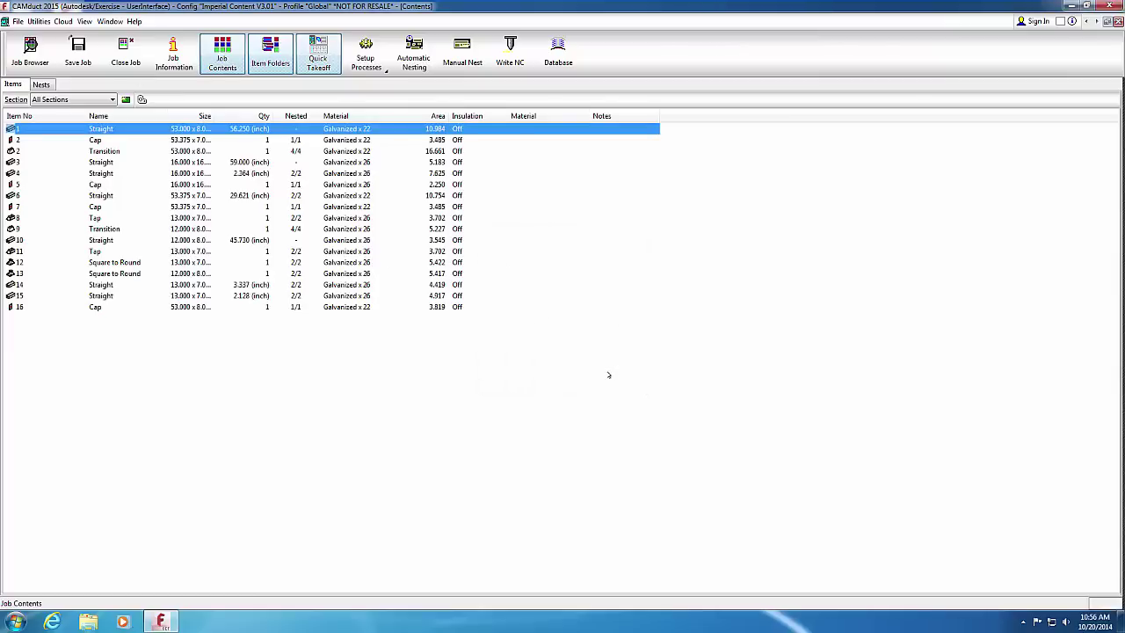
Examine the version, build and folder path details in the program's About information, and close it
click(133, 21)
click(150, 113)
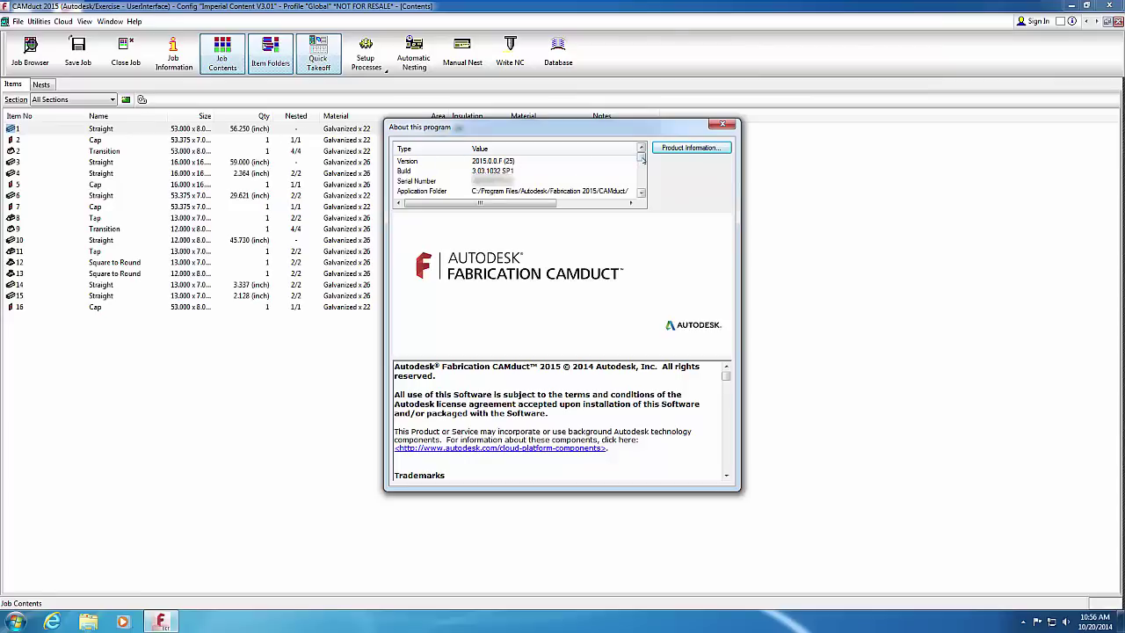
drag(643, 157, 642, 184)
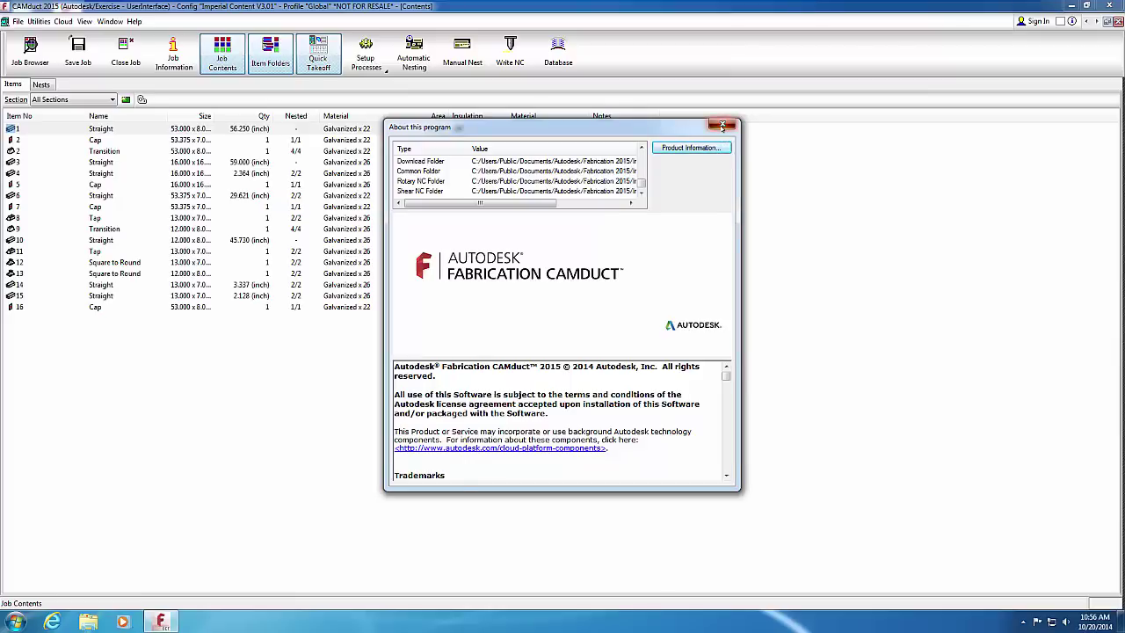
click(721, 126)
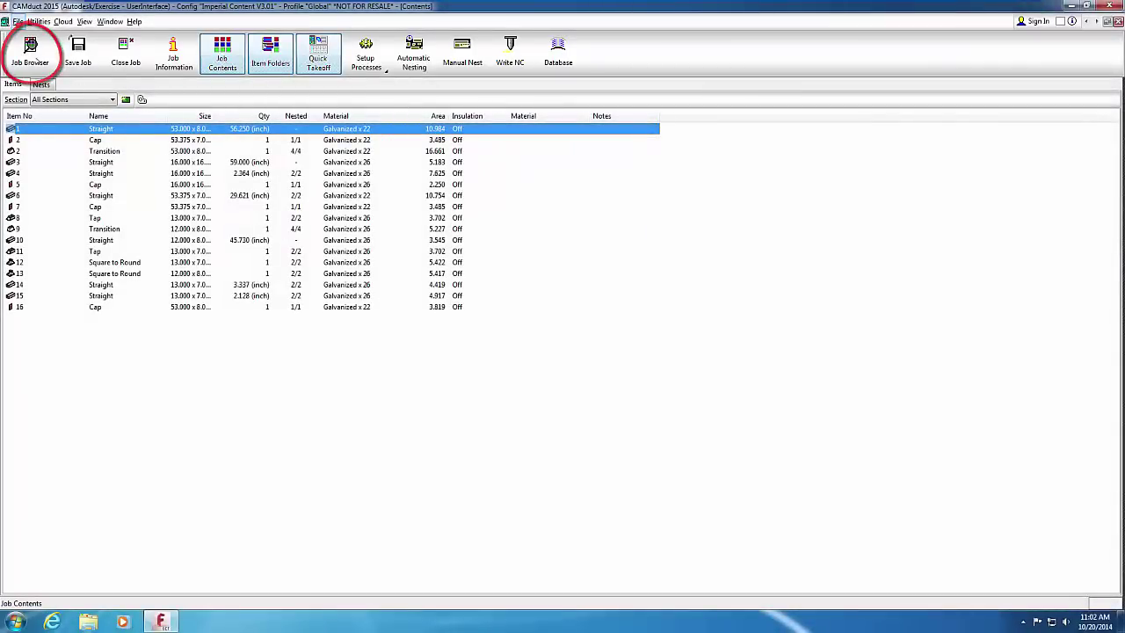
View the Exercise project in the job browser and dismiss it, and start closing the current job but cancel
click(34, 58)
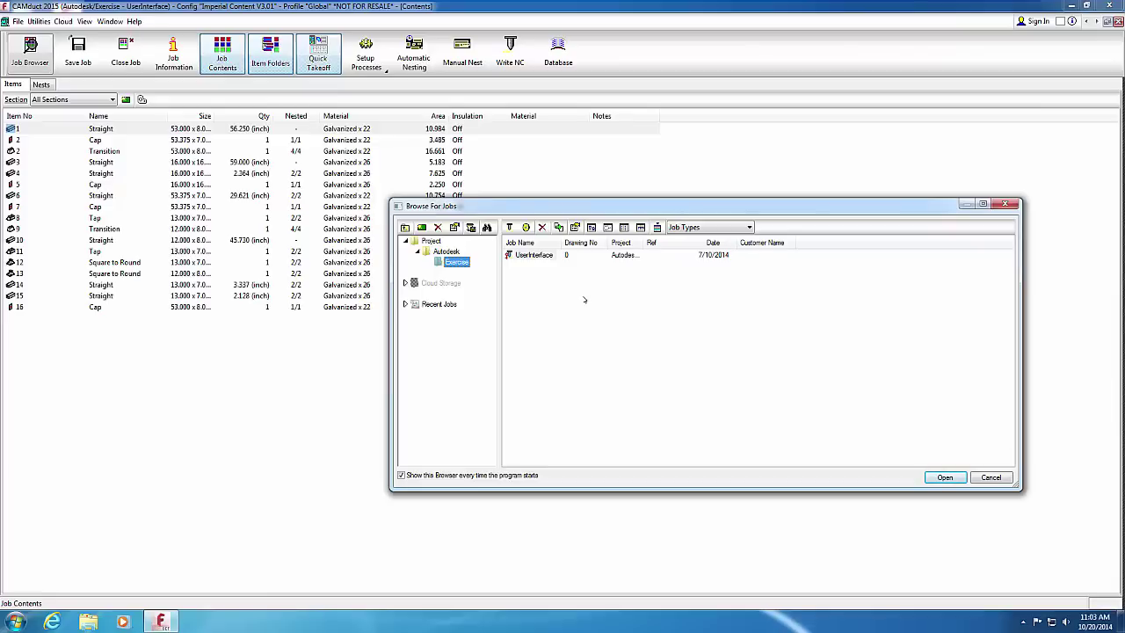
click(992, 478)
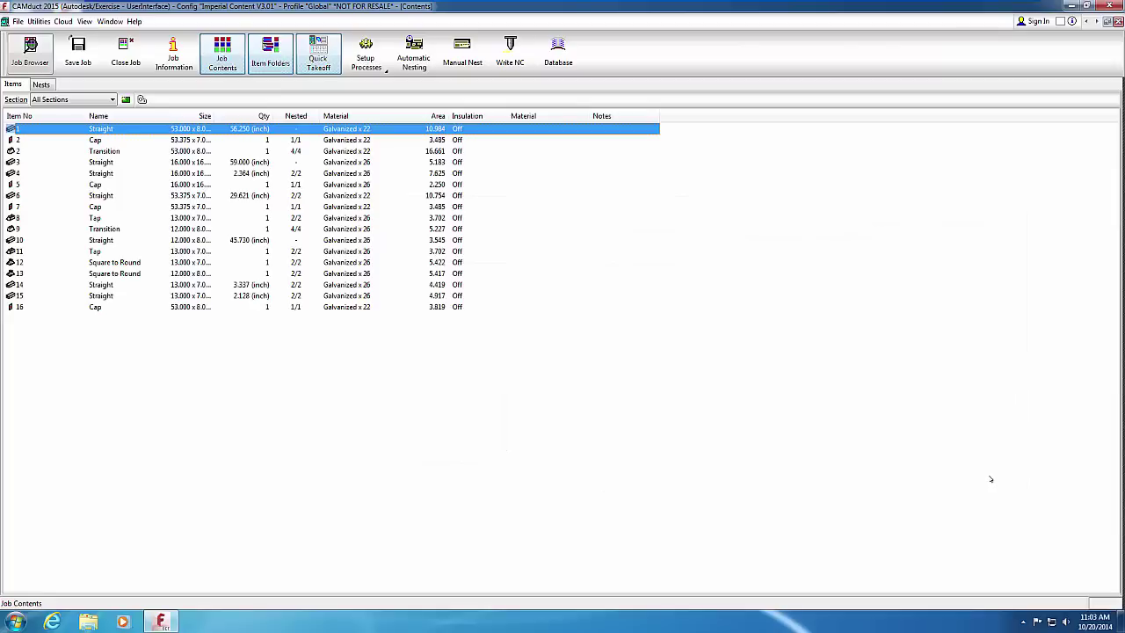
click(126, 62)
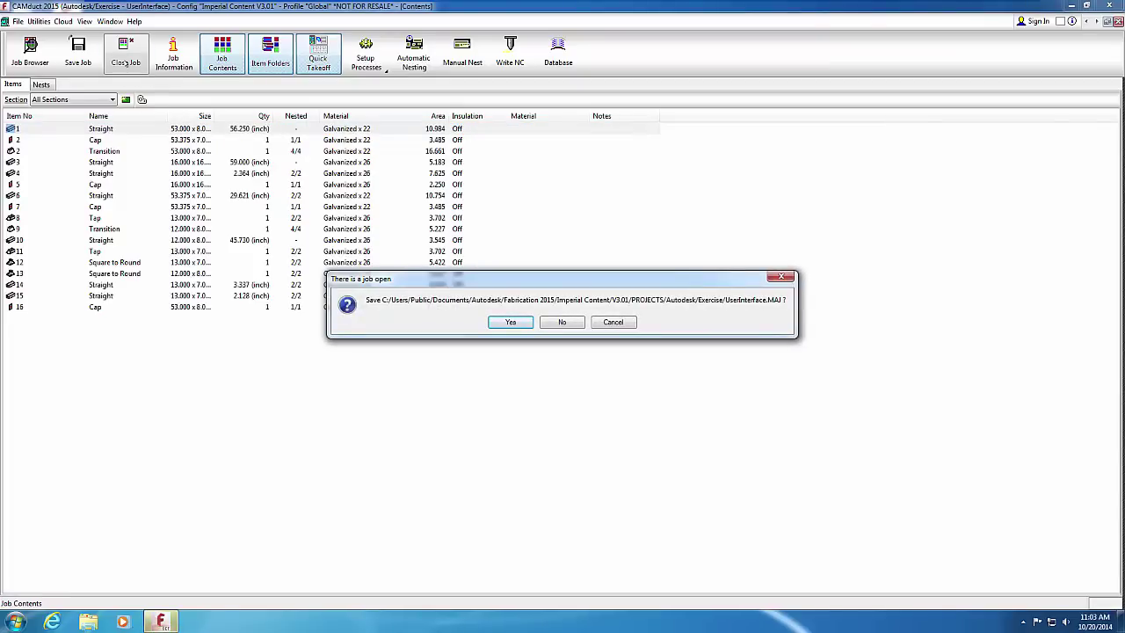
click(607, 321)
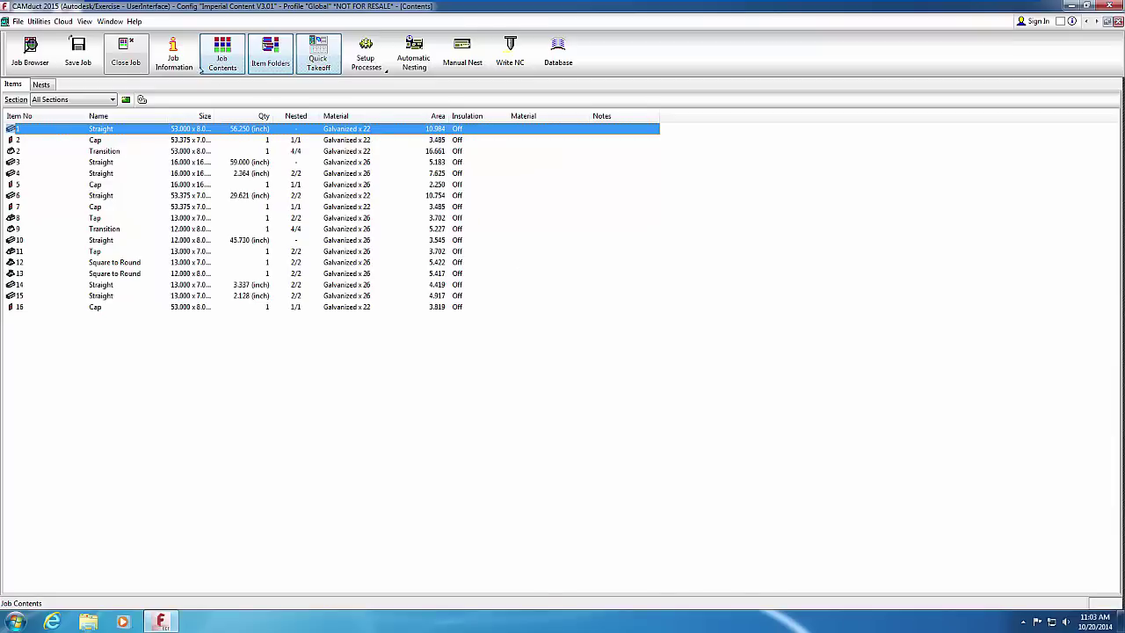
Examine the job's information, from summary and general details through project, company, customer, shipping and variations, and close it without changes
click(180, 60)
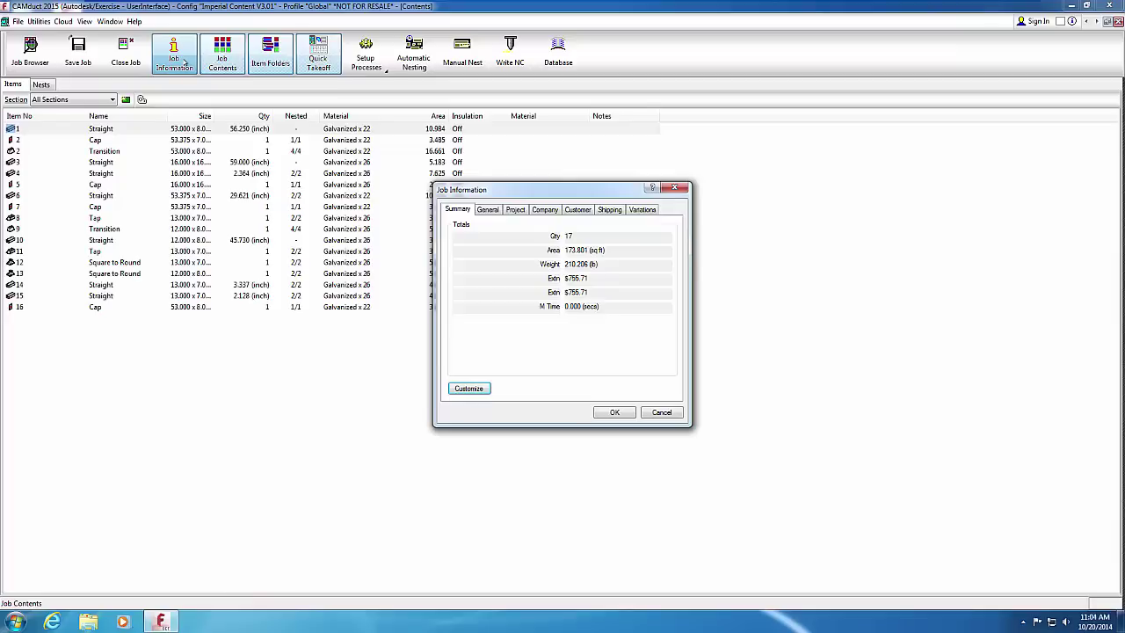
click(482, 209)
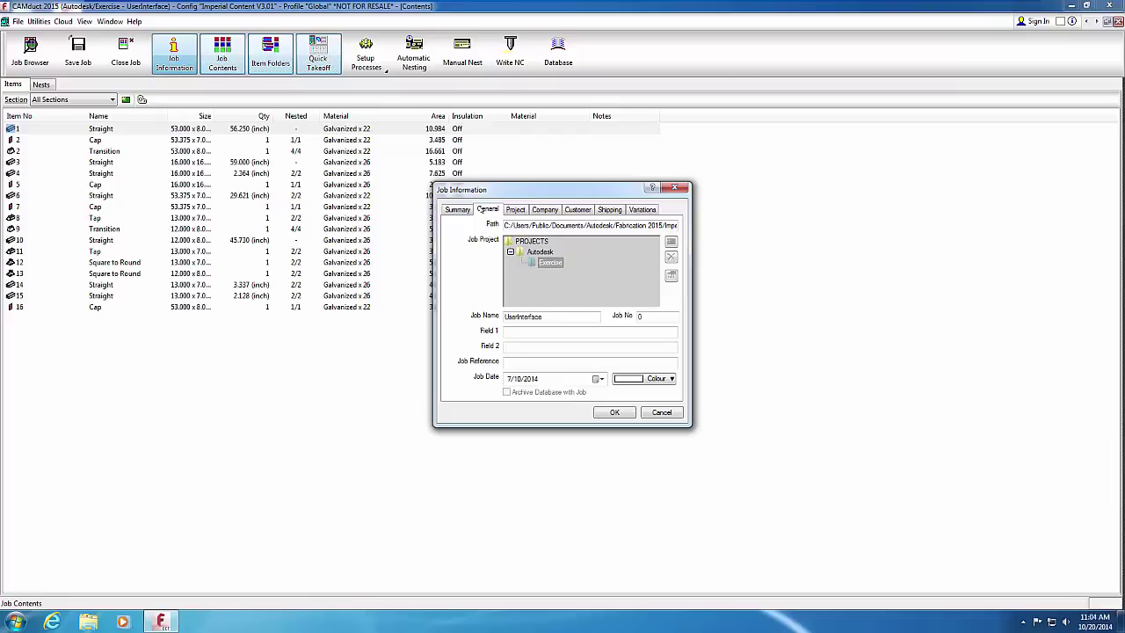
click(515, 210)
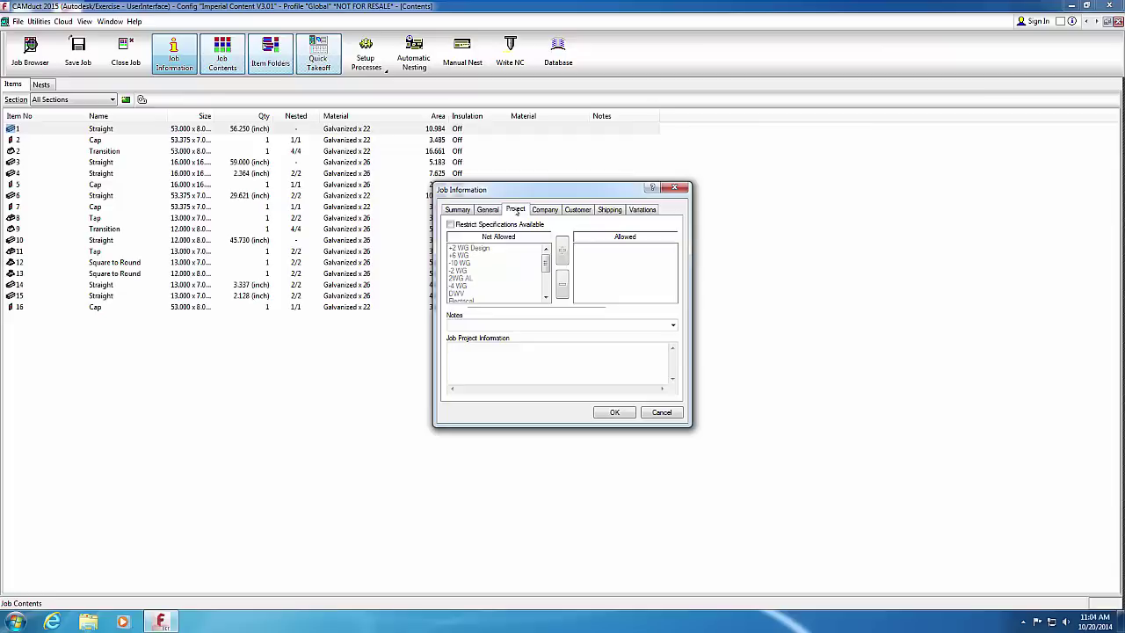
click(544, 209)
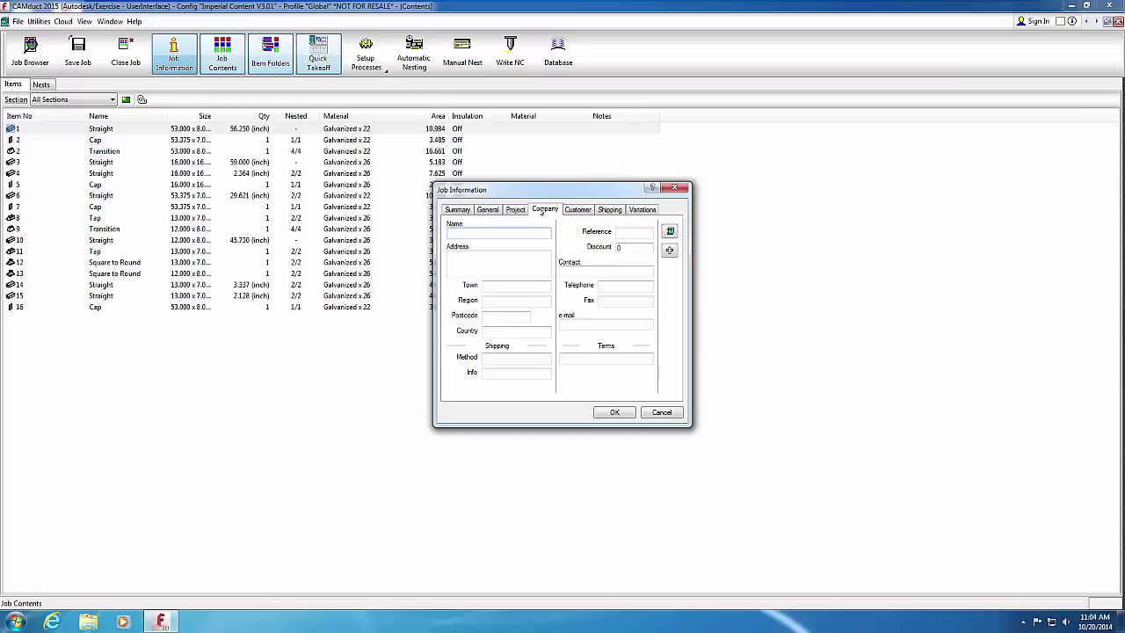
click(577, 209)
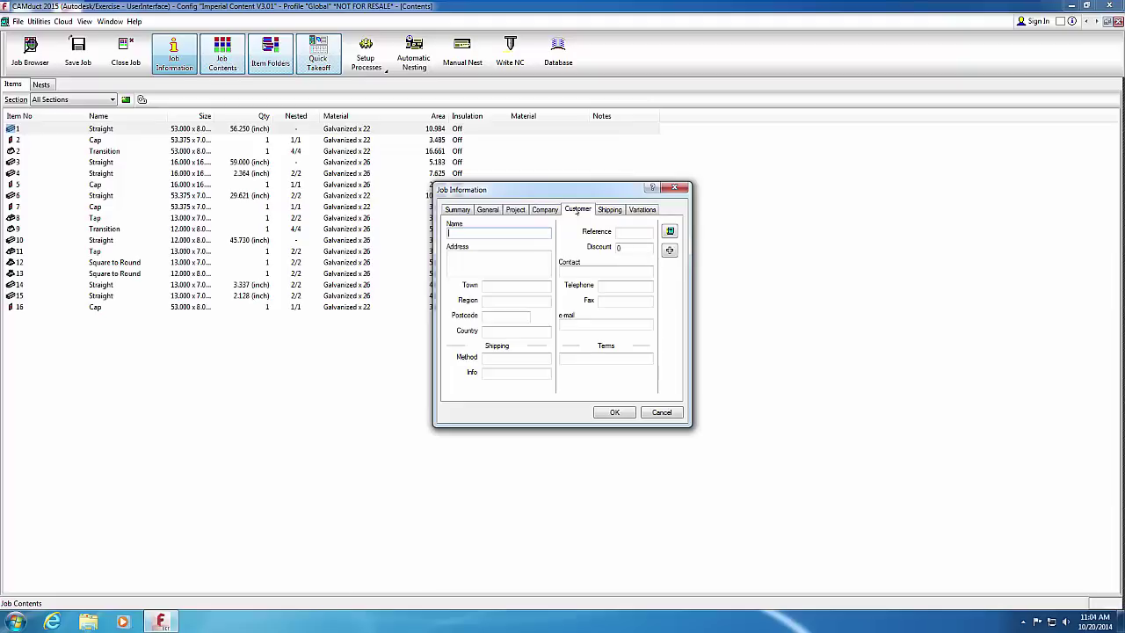
click(608, 210)
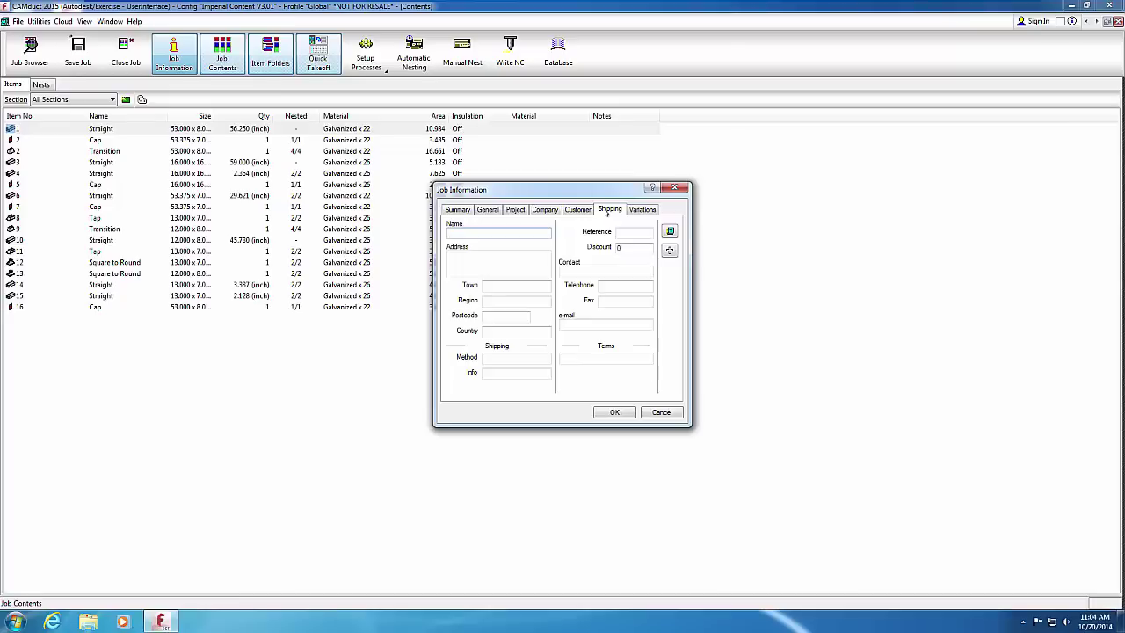
click(641, 210)
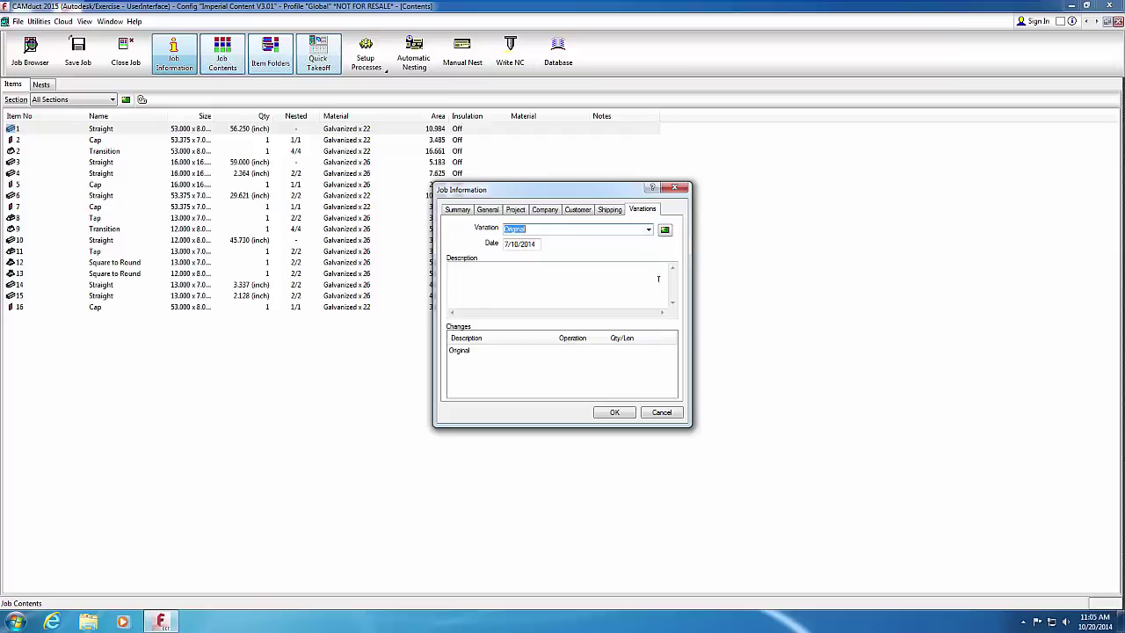
click(662, 412)
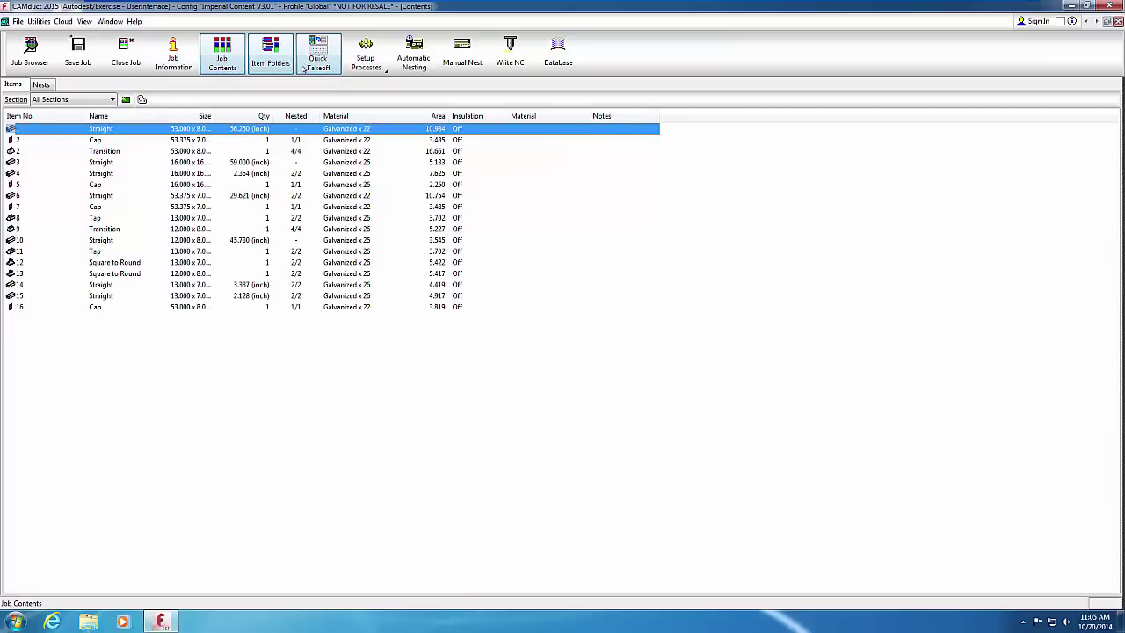
Examine the Setup Processes options and the general Automatic Nesting settings, cancelling both without changes
click(369, 59)
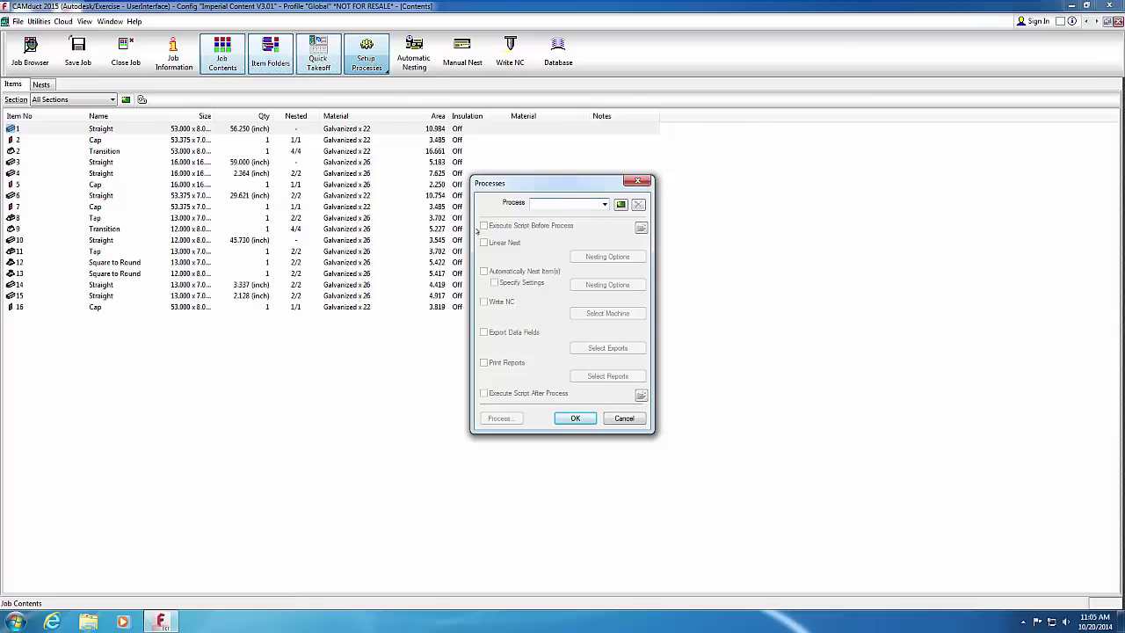
click(621, 420)
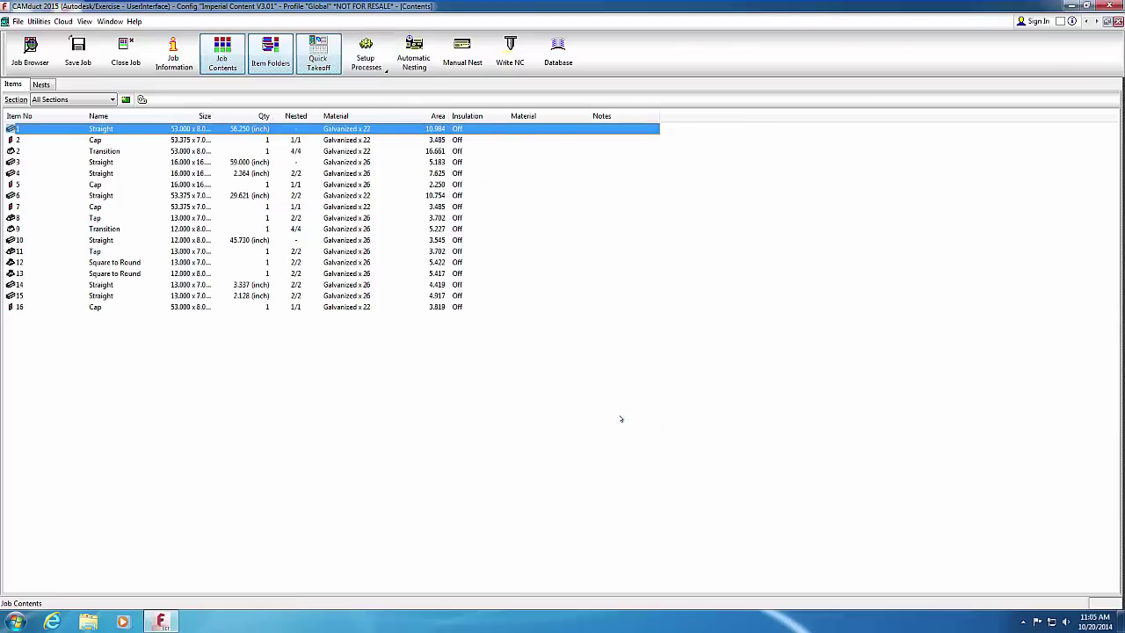
click(387, 74)
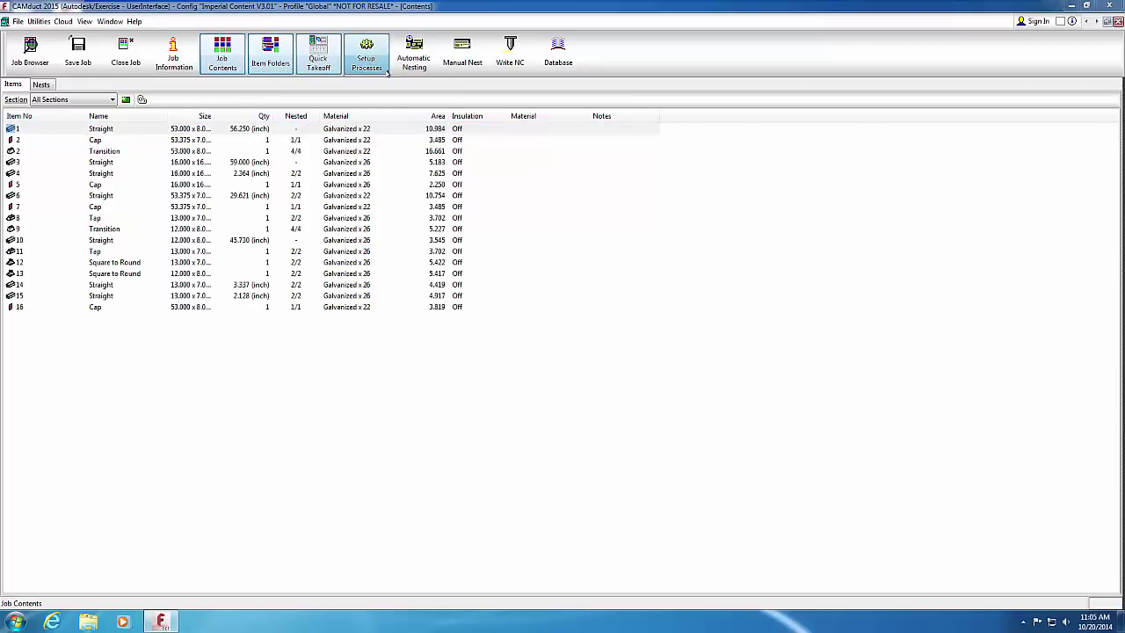
click(388, 80)
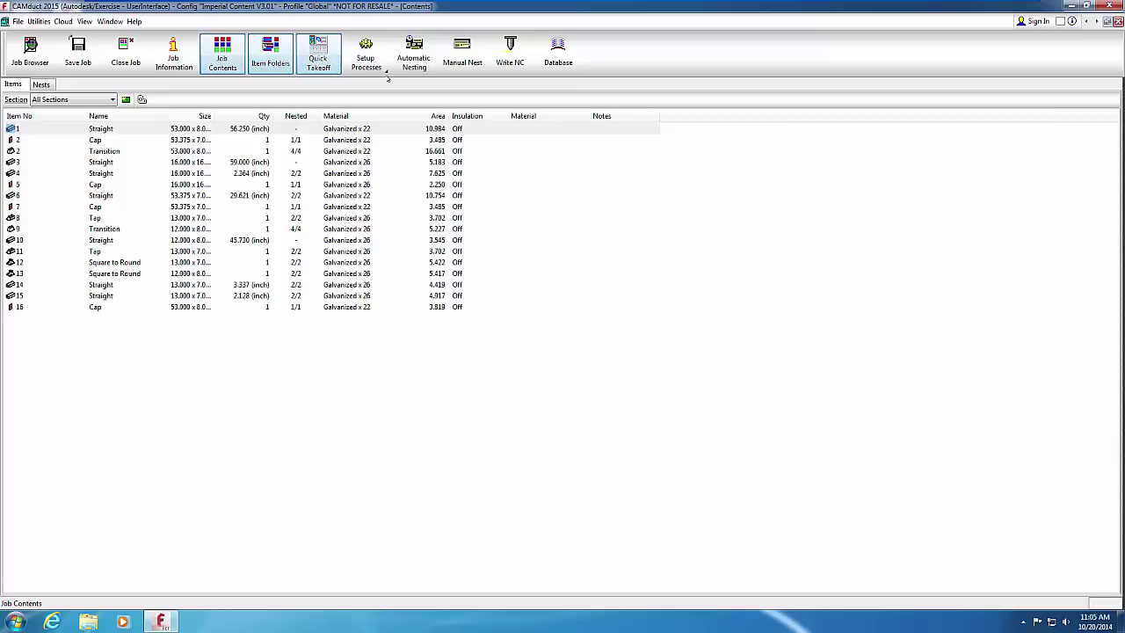
click(412, 63)
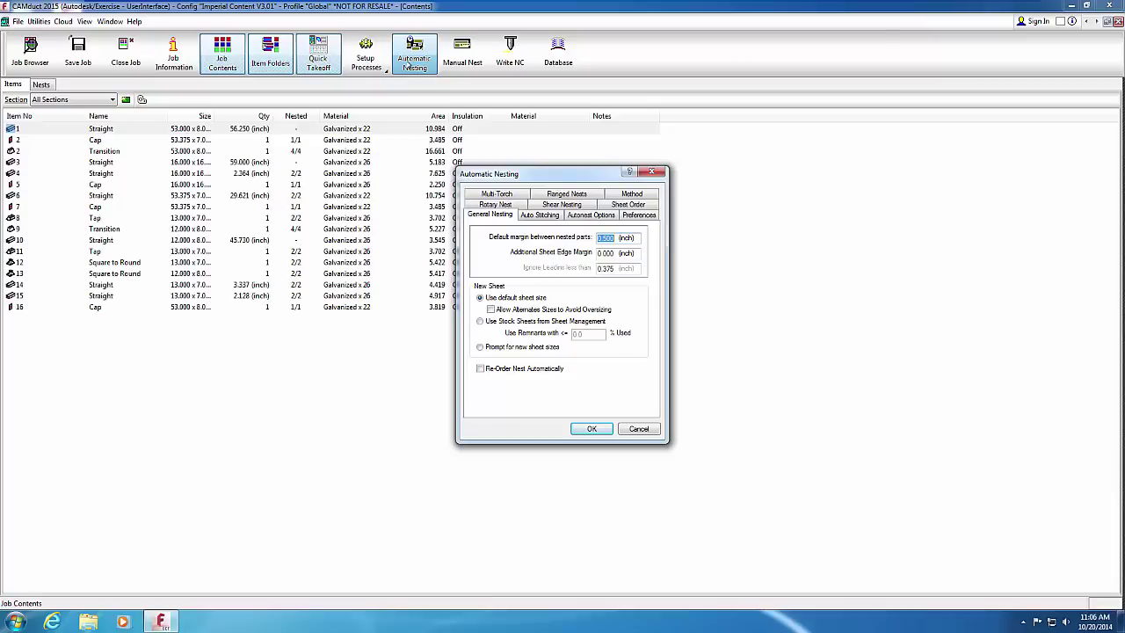
click(630, 428)
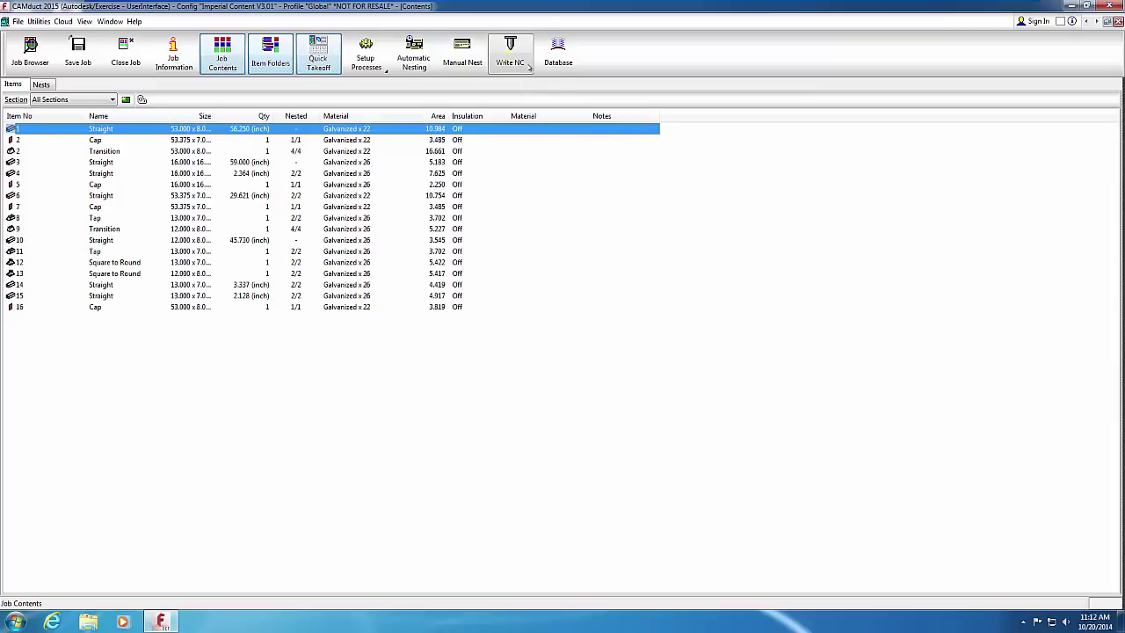
Examine the Write NC settings and the Database configuration settings, cancelling both without changes
click(525, 64)
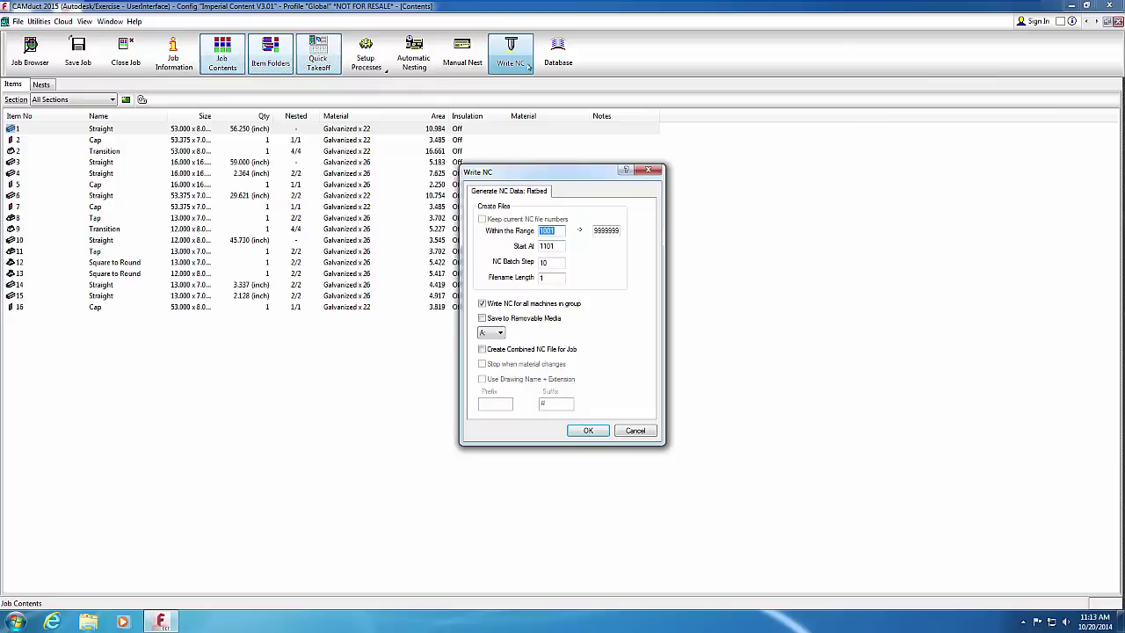
click(636, 431)
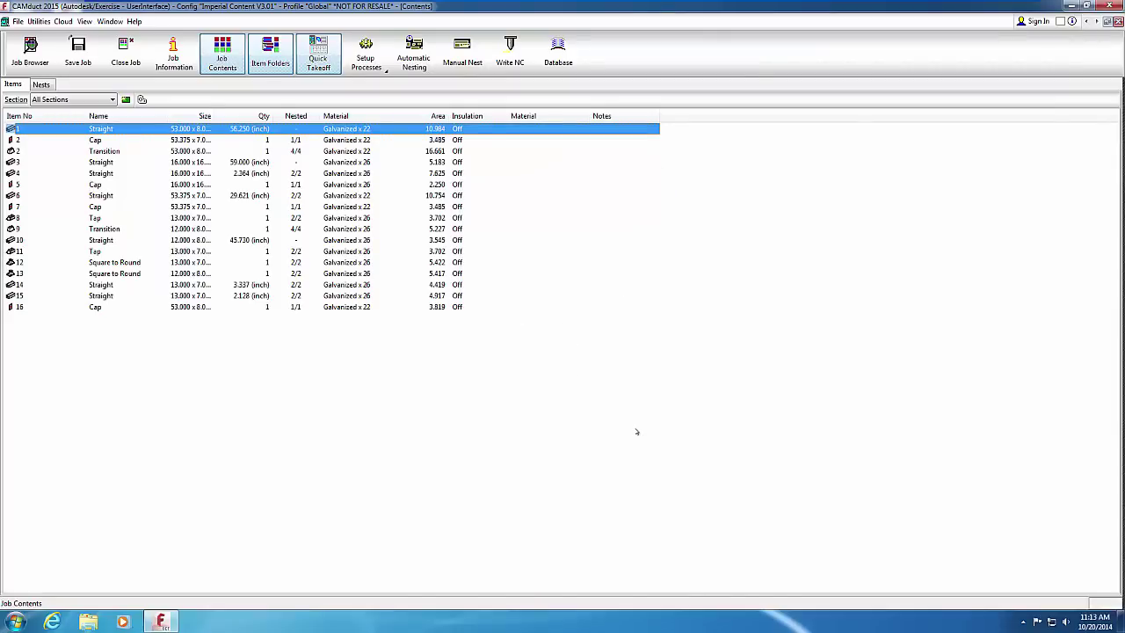
click(559, 53)
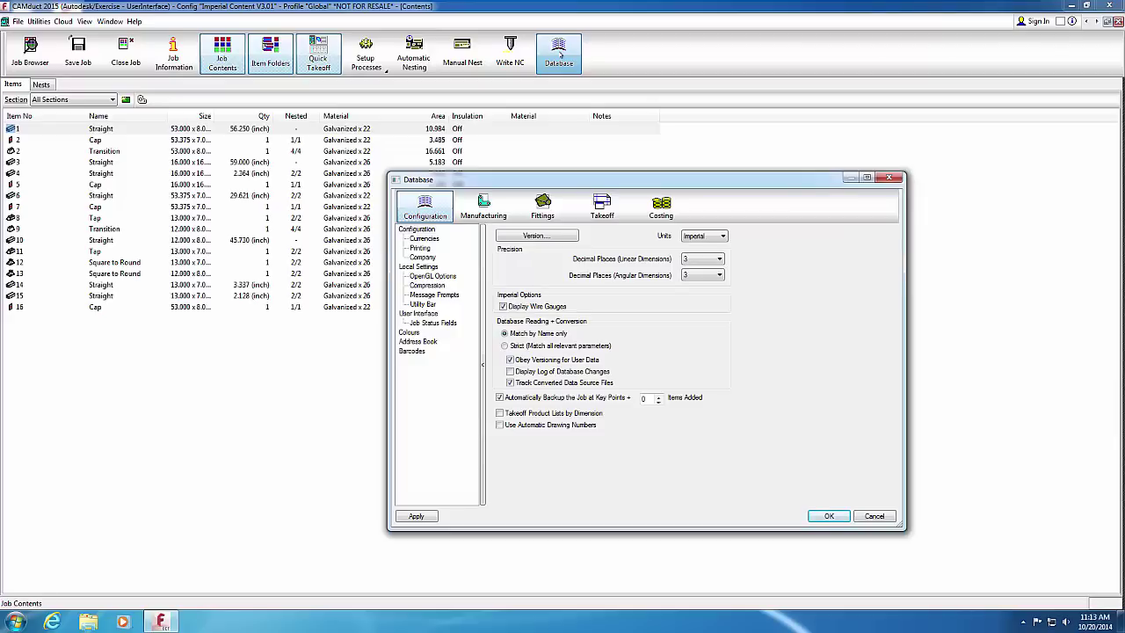
click(863, 516)
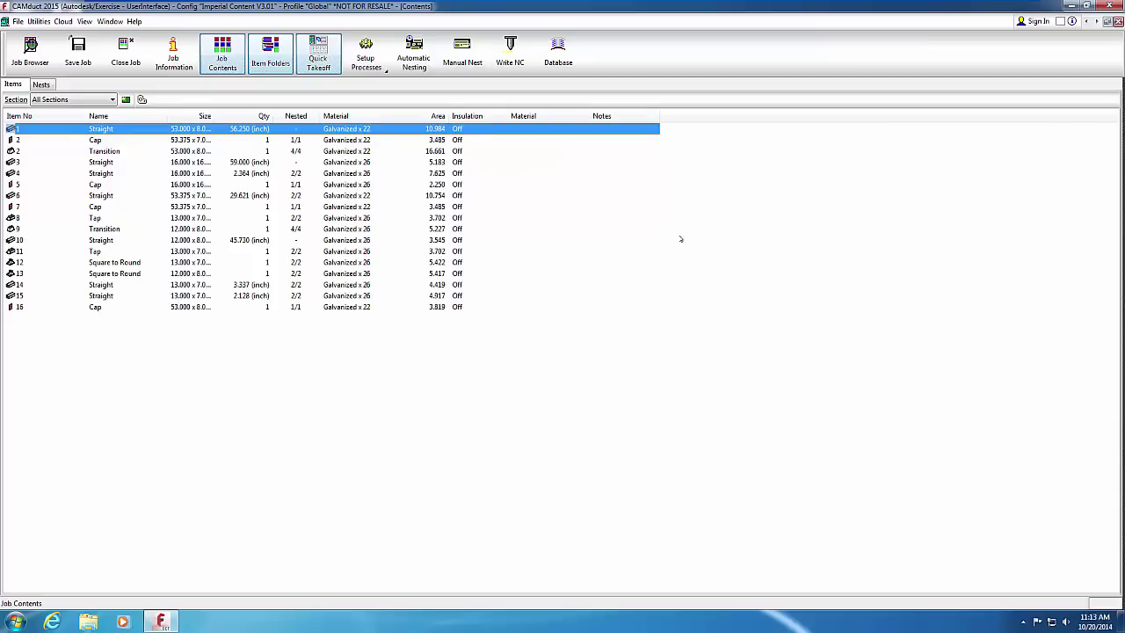
Customize the utility bar to use small icons instead of large ones, keeping the button text
right_click(600, 52)
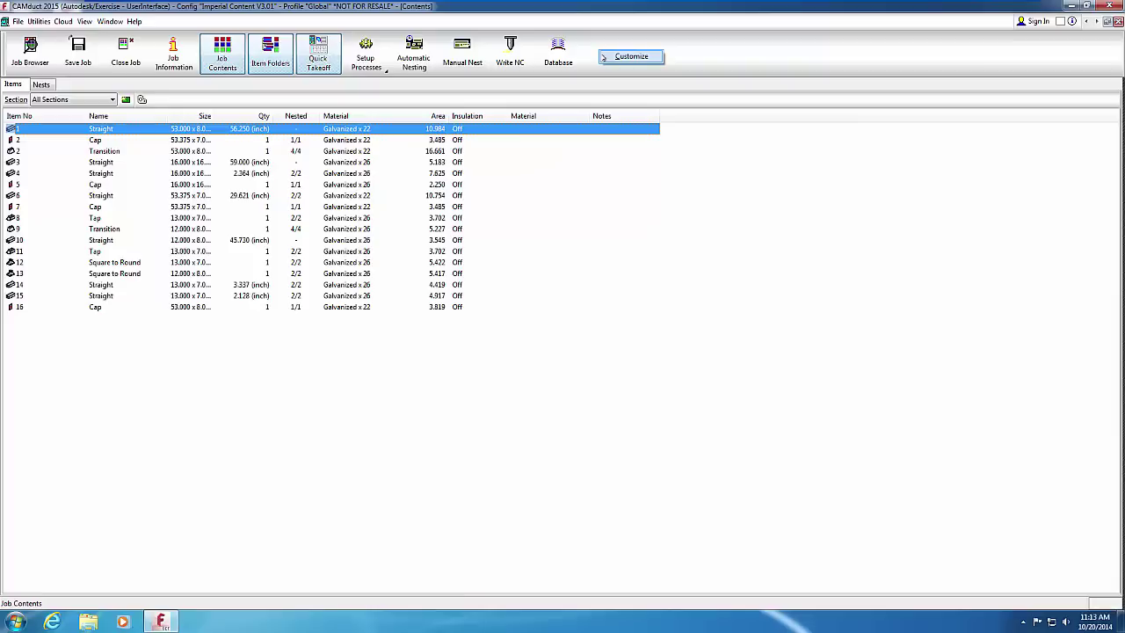
click(604, 58)
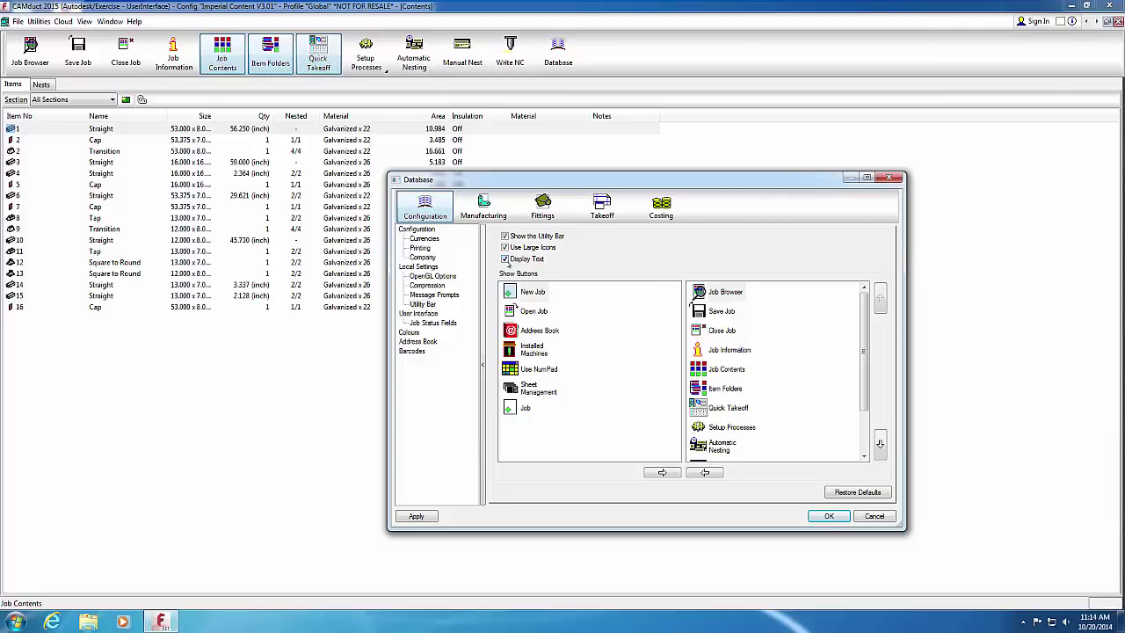
click(504, 247)
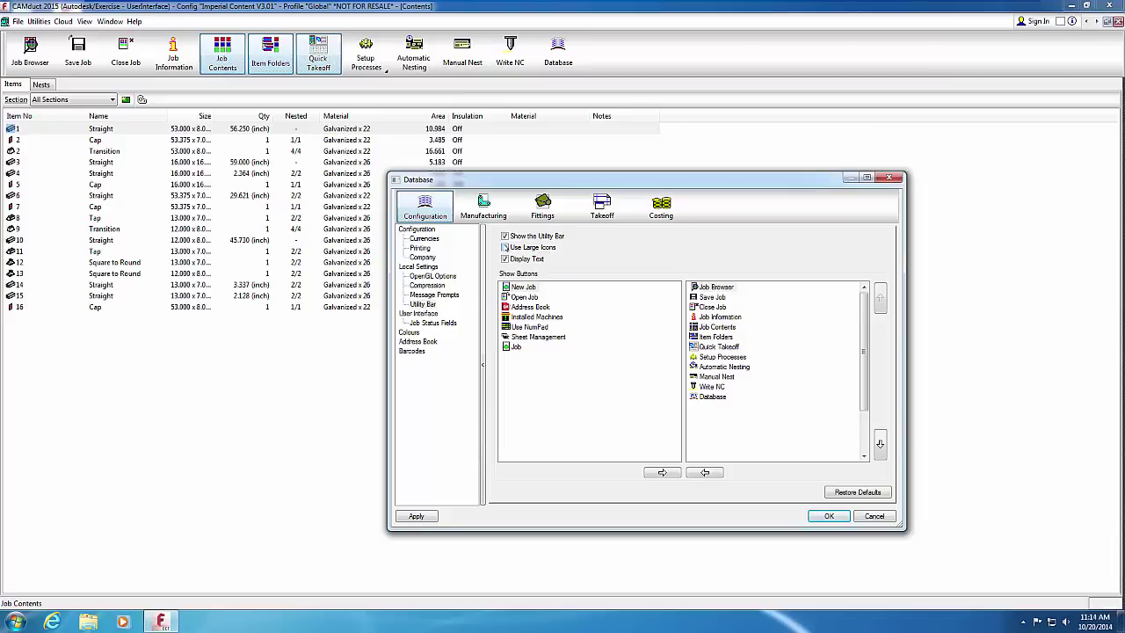
click(819, 516)
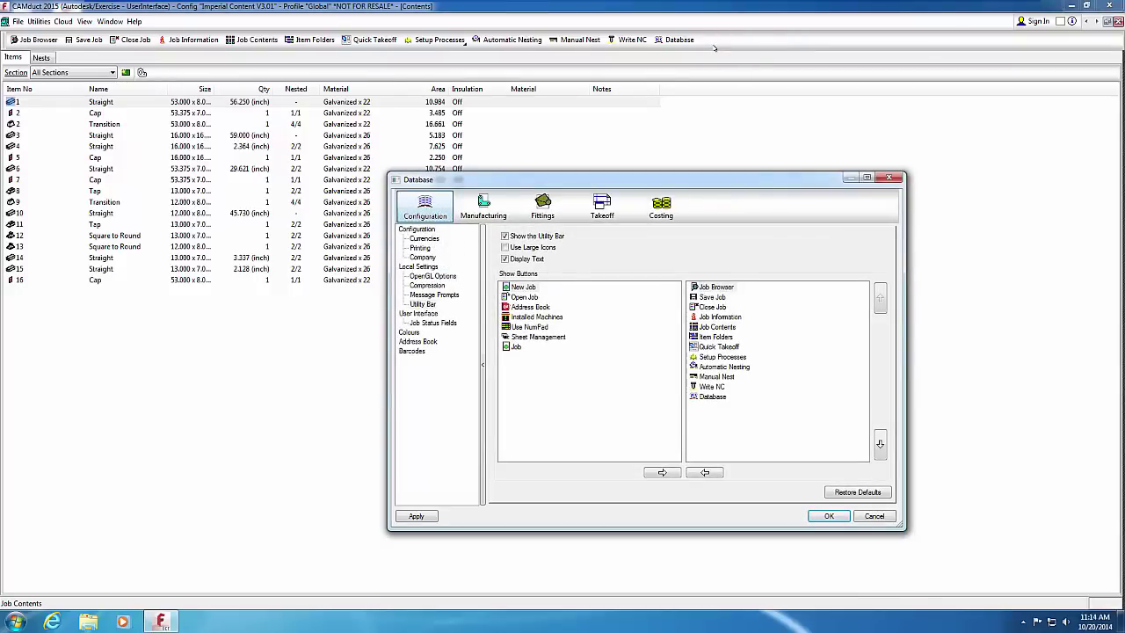
Set the utility bar to use large icons without display text, and apply the settings
click(505, 247)
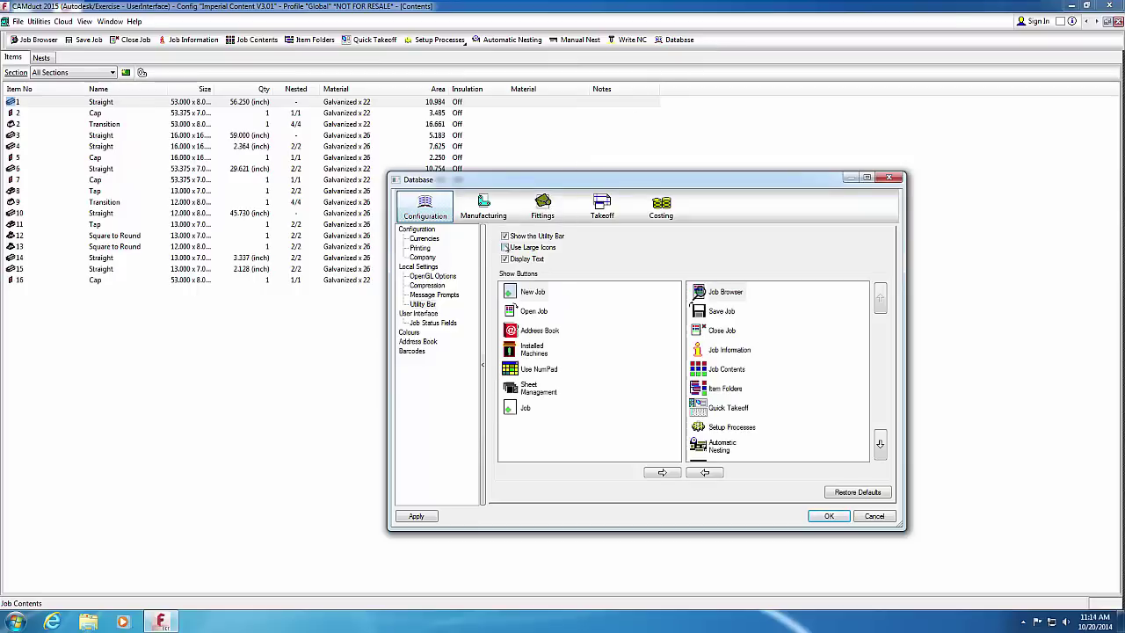
click(505, 258)
click(815, 516)
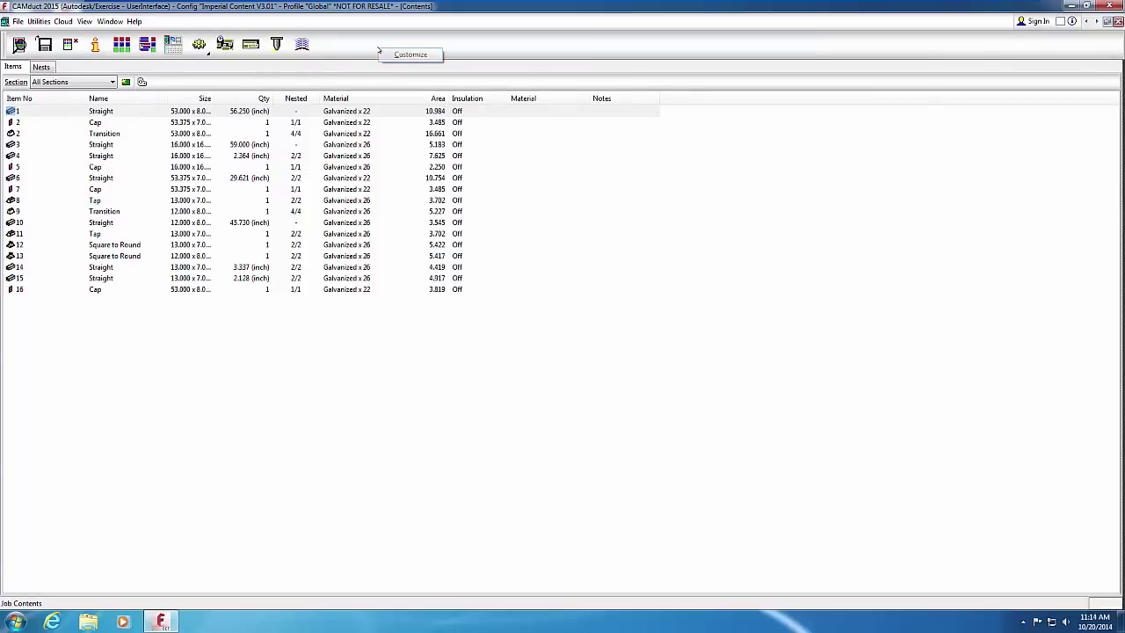
Restore the utility bar's customization to its default settings and accept them
click(383, 58)
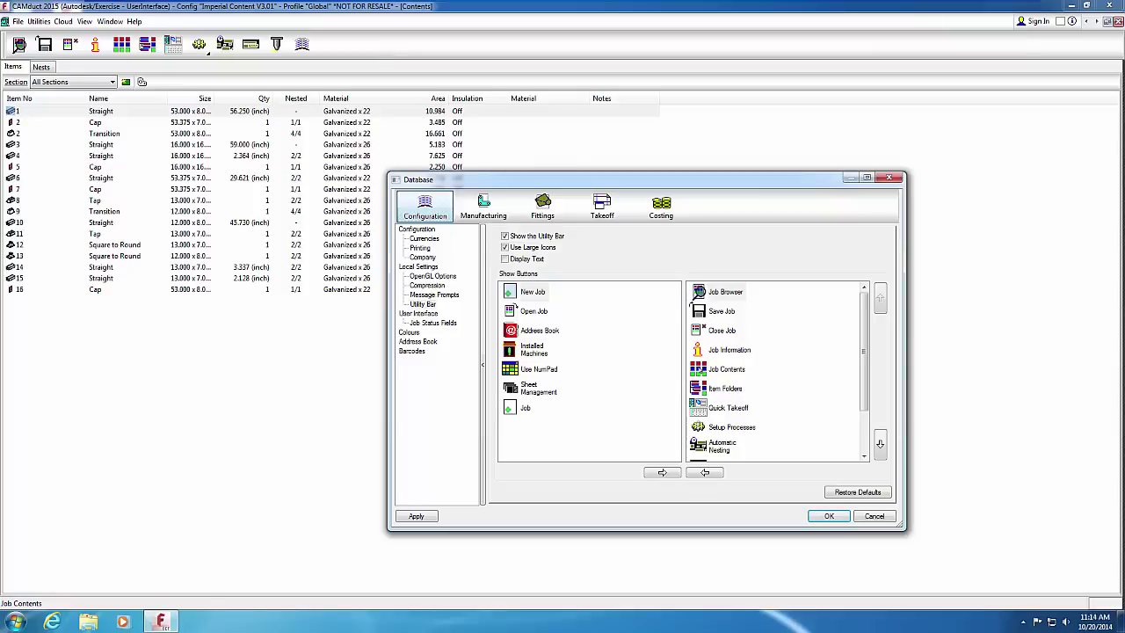
click(832, 491)
click(828, 516)
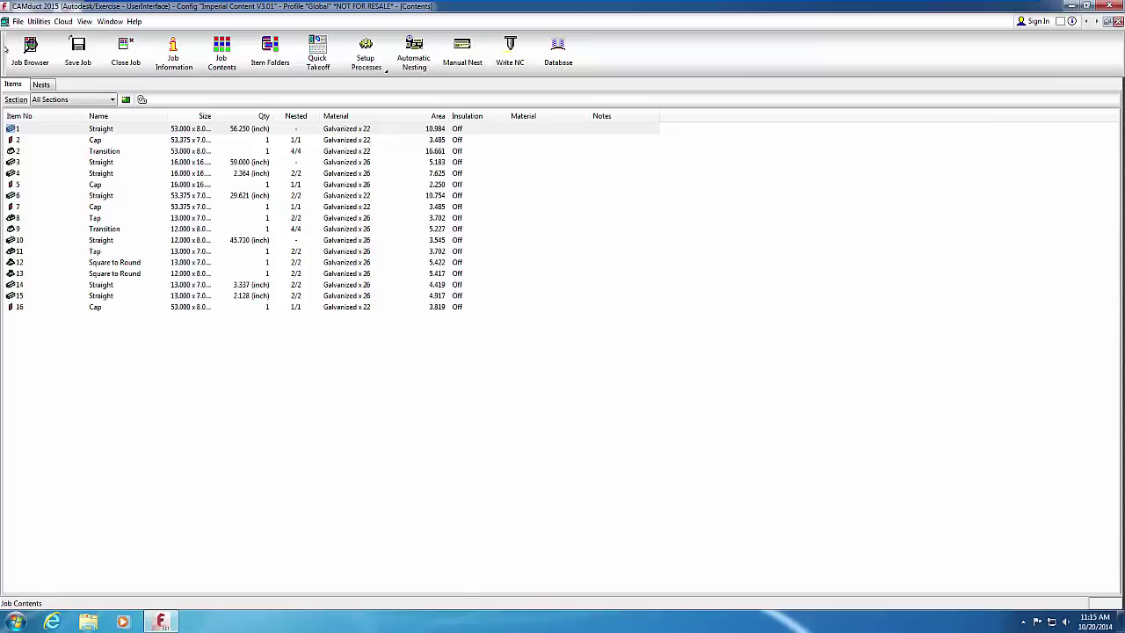
Undock the utility bar so that it floats over the item list, and close it
drag(9, 48, 101, 152)
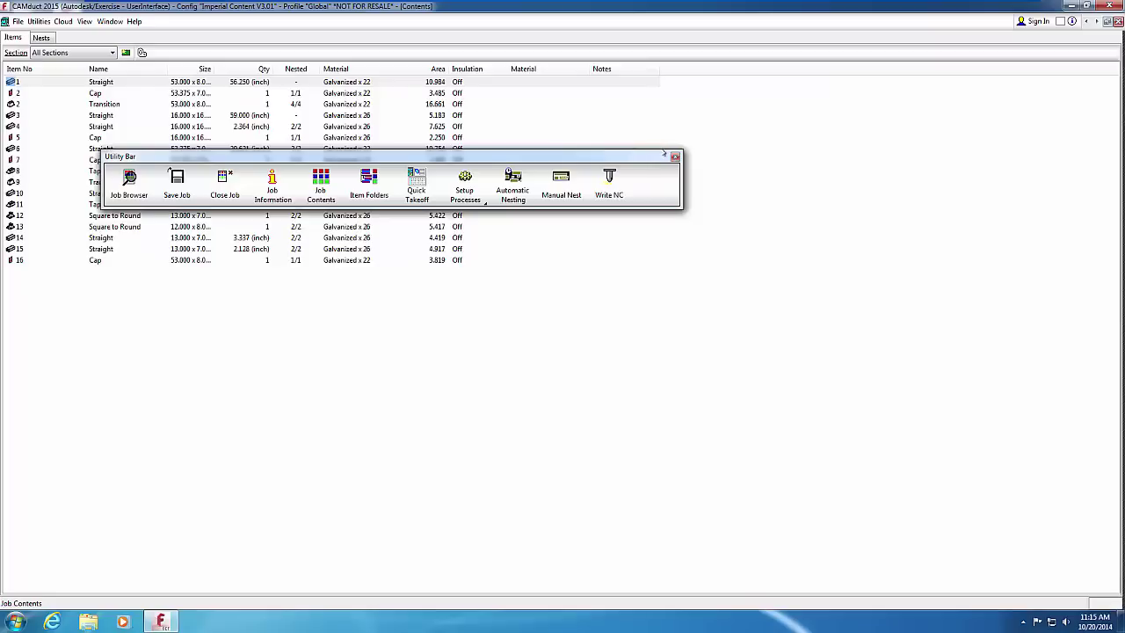
click(675, 157)
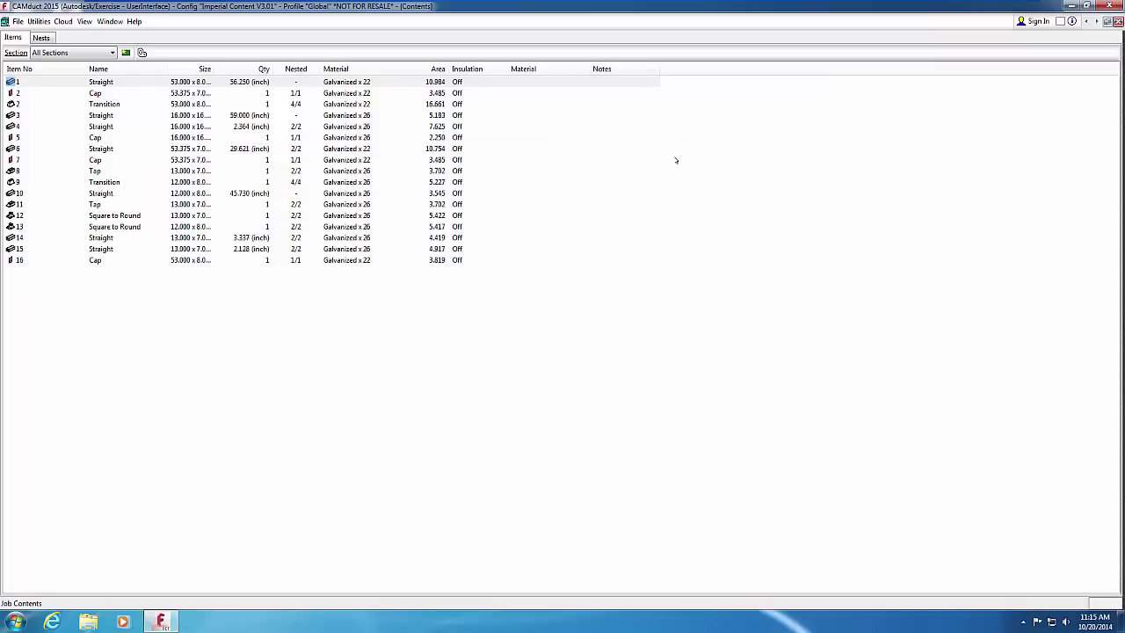
Turn on Show the Utility Bar in the database's local settings, and dock the floating bar beneath the menu bar
click(16, 22)
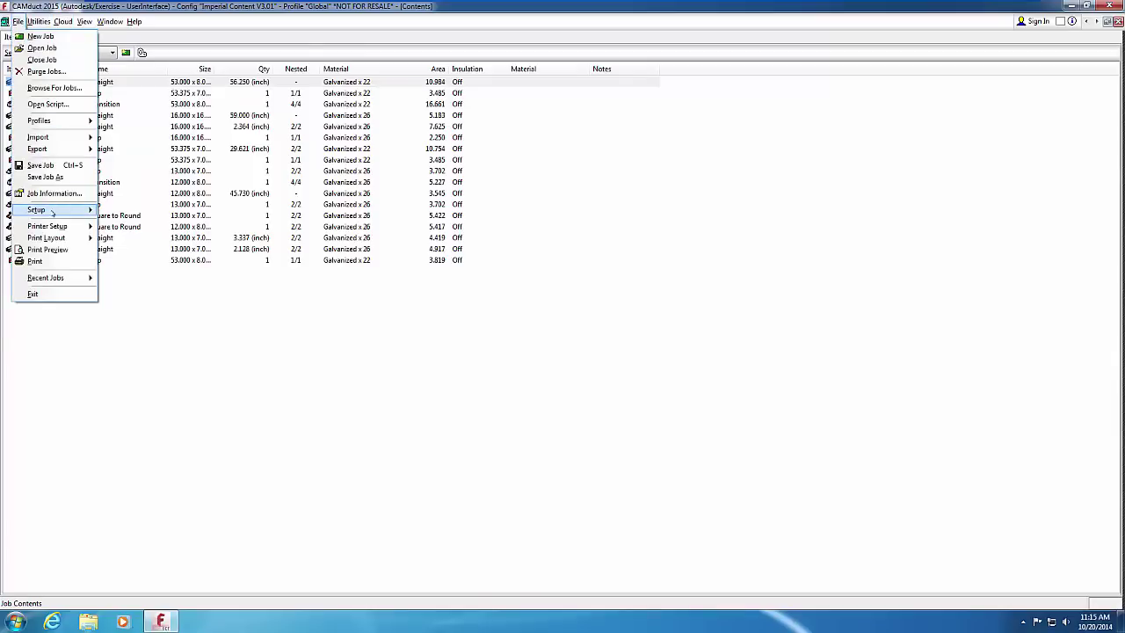
mouse_move(53, 211)
click(123, 211)
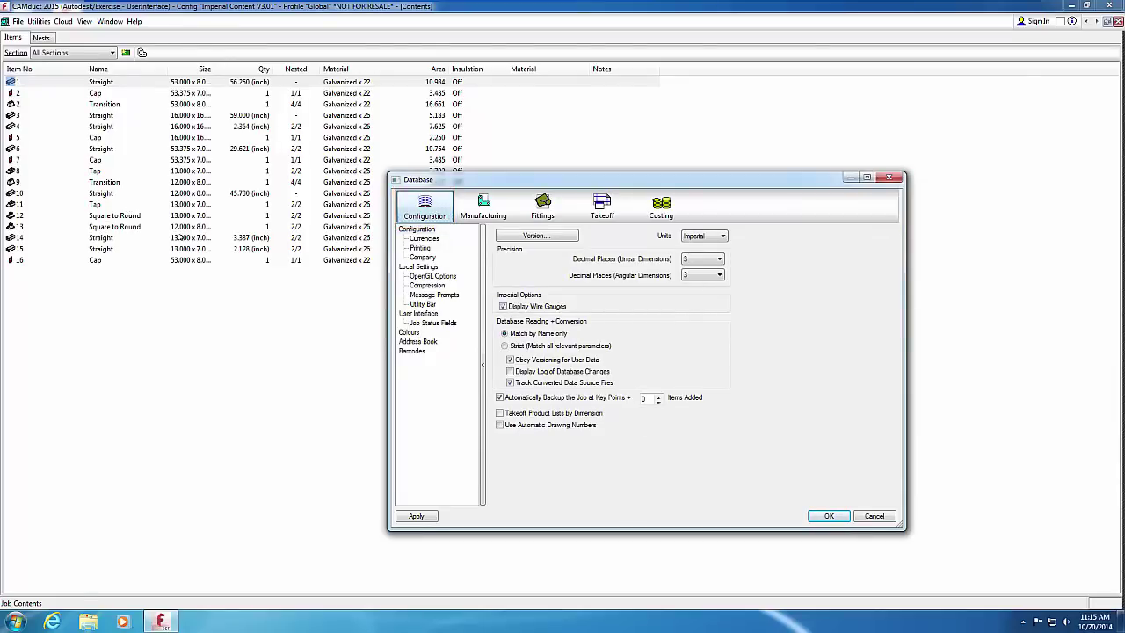
click(422, 303)
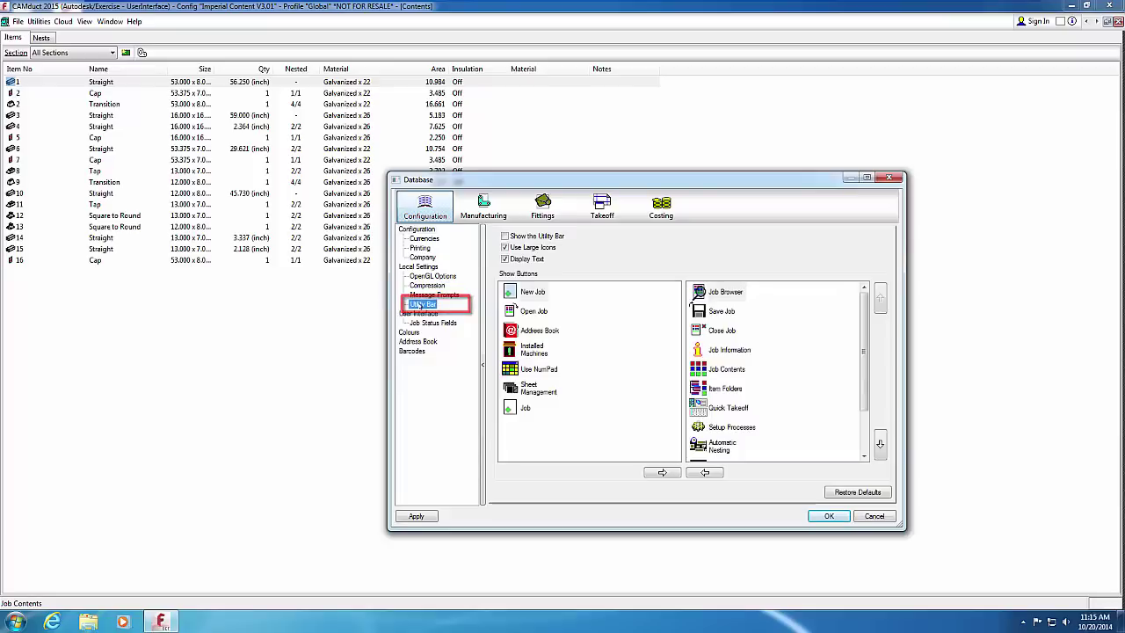
click(505, 236)
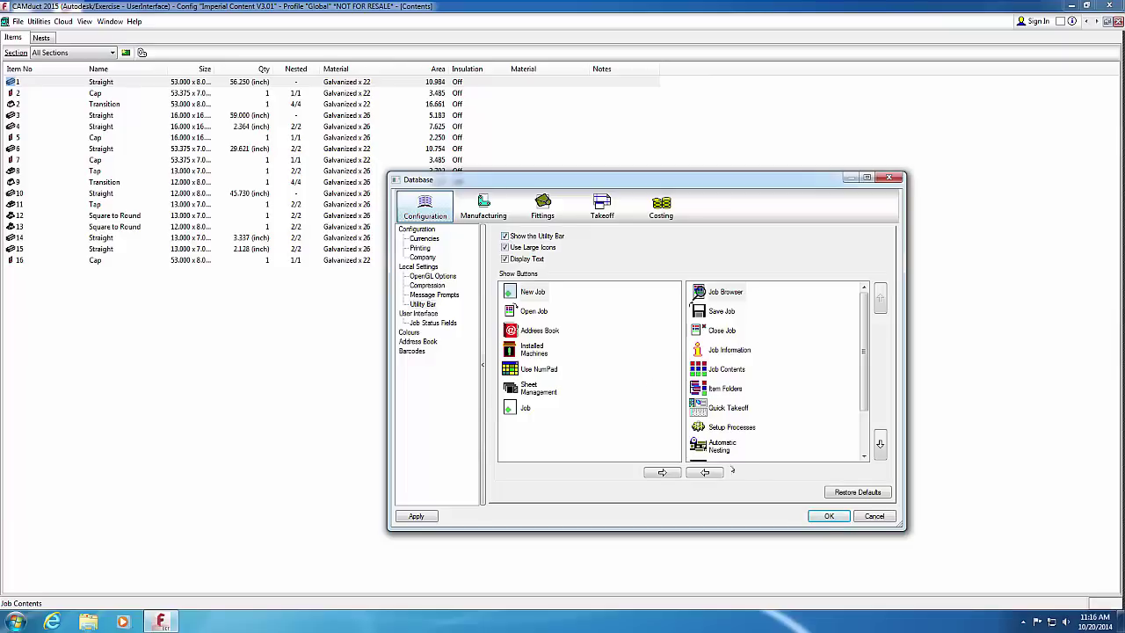
click(843, 519)
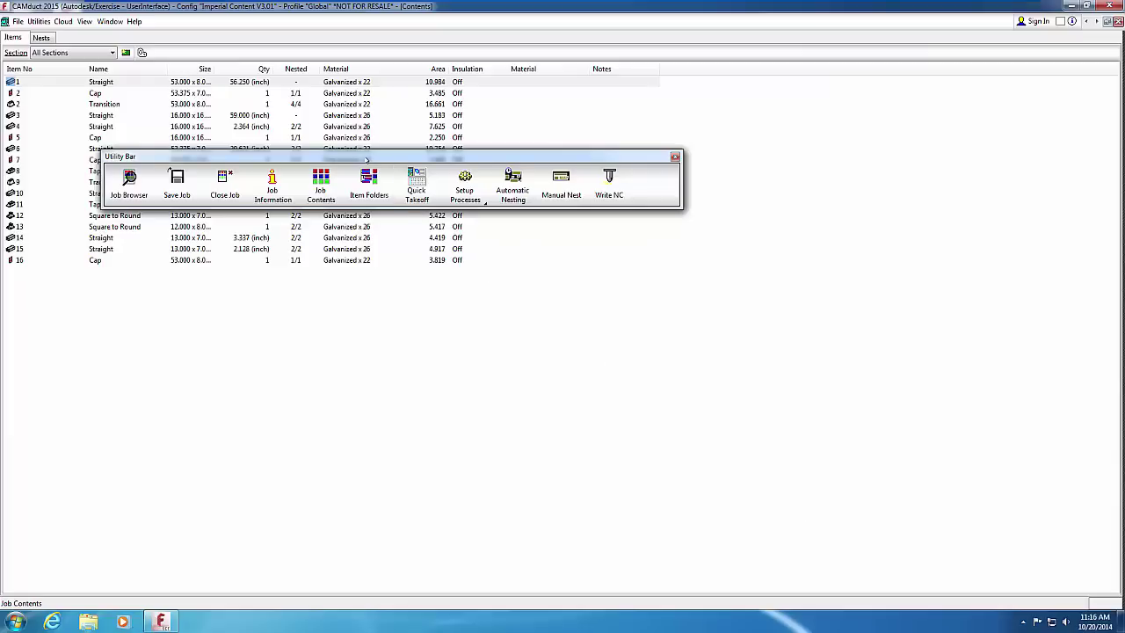
drag(363, 155, 333, 31)
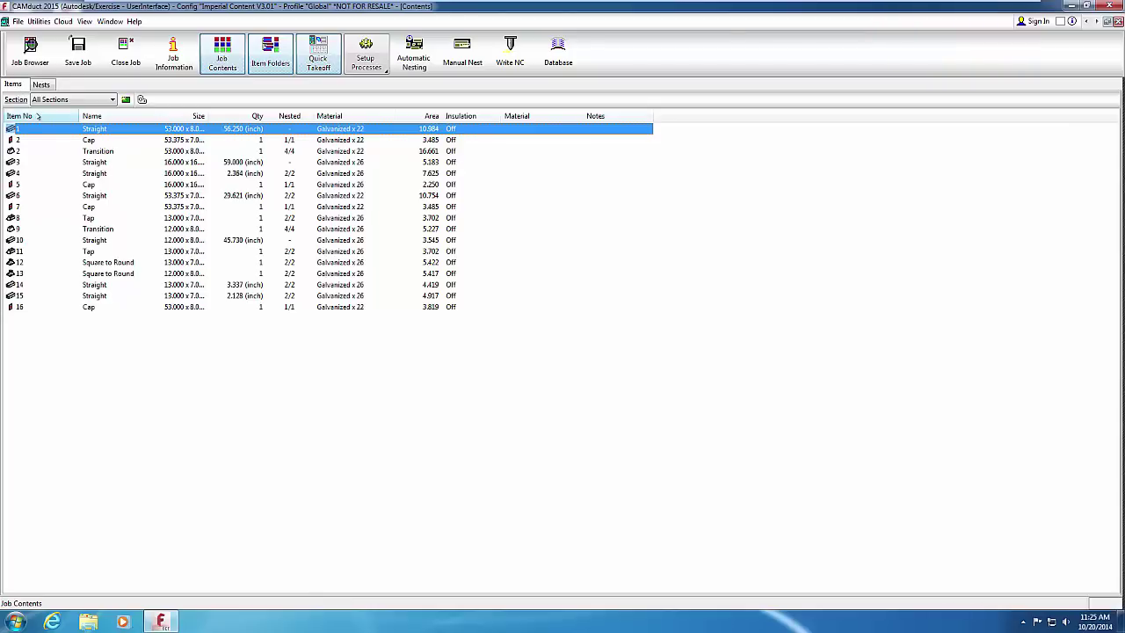
Sort the job's item list by item number in descending order
click(36, 116)
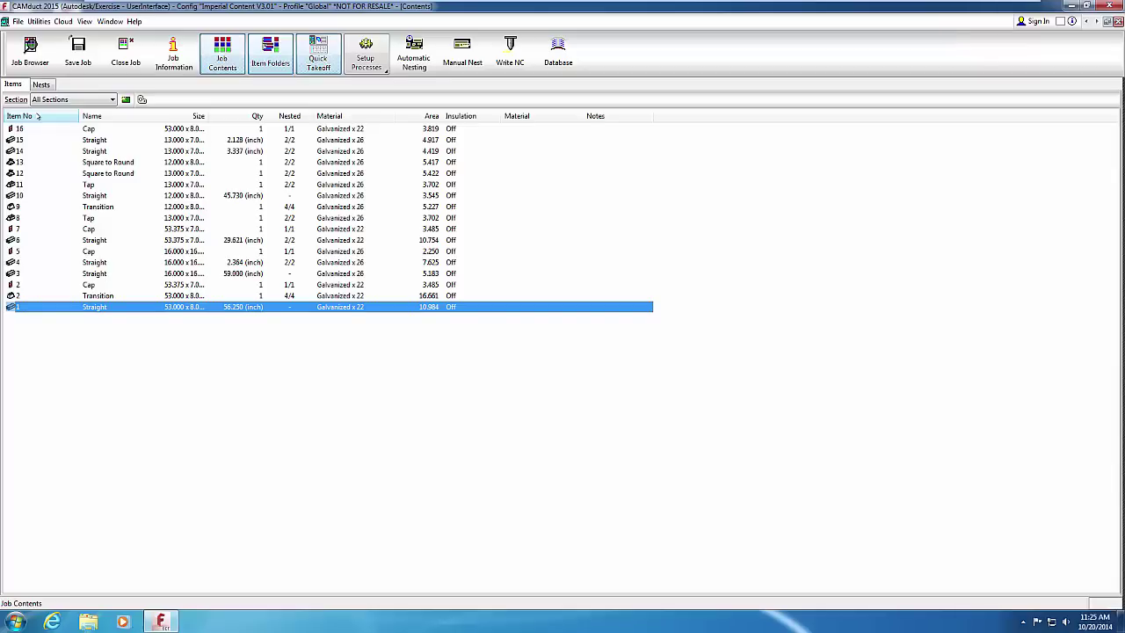
Sort the item list by item number in ascending order, and widen the Item No column slightly
click(37, 116)
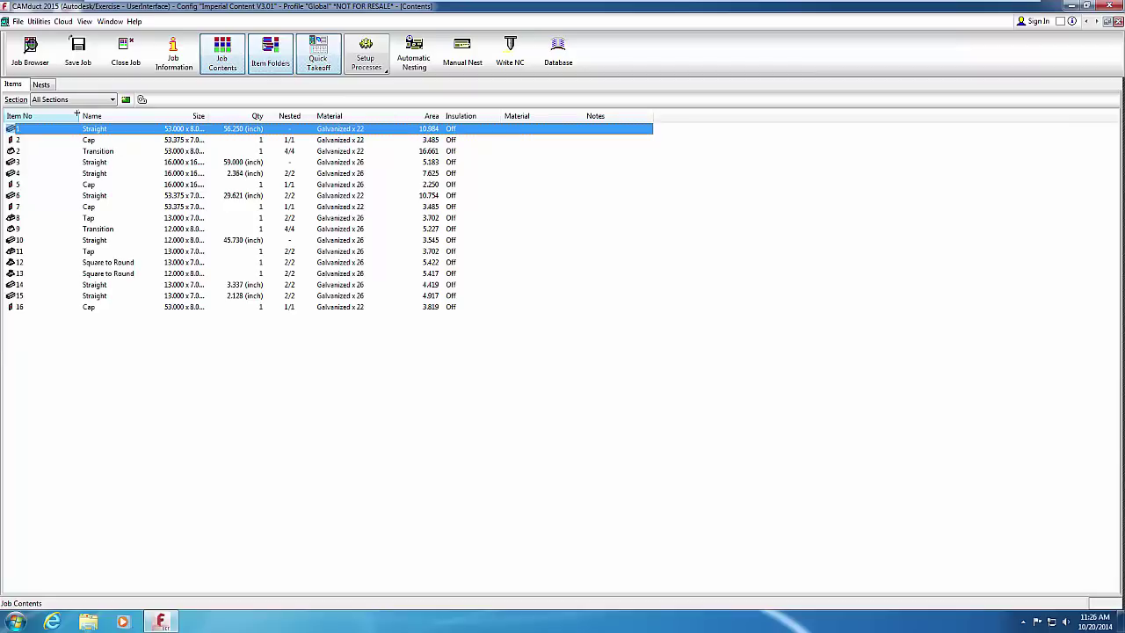
mouse_move(76, 115)
mouse_down()
mouse_move(48, 115)
mouse_move(85, 115)
mouse_up()
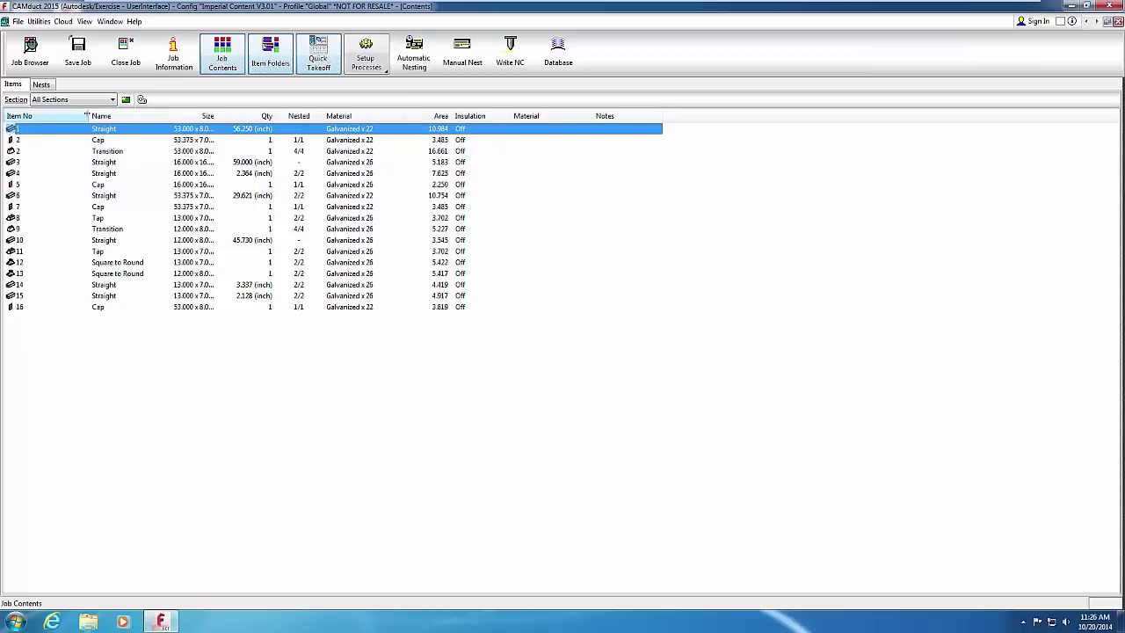
View the job's items in the Item Organiser, and close it again
right_click(145, 343)
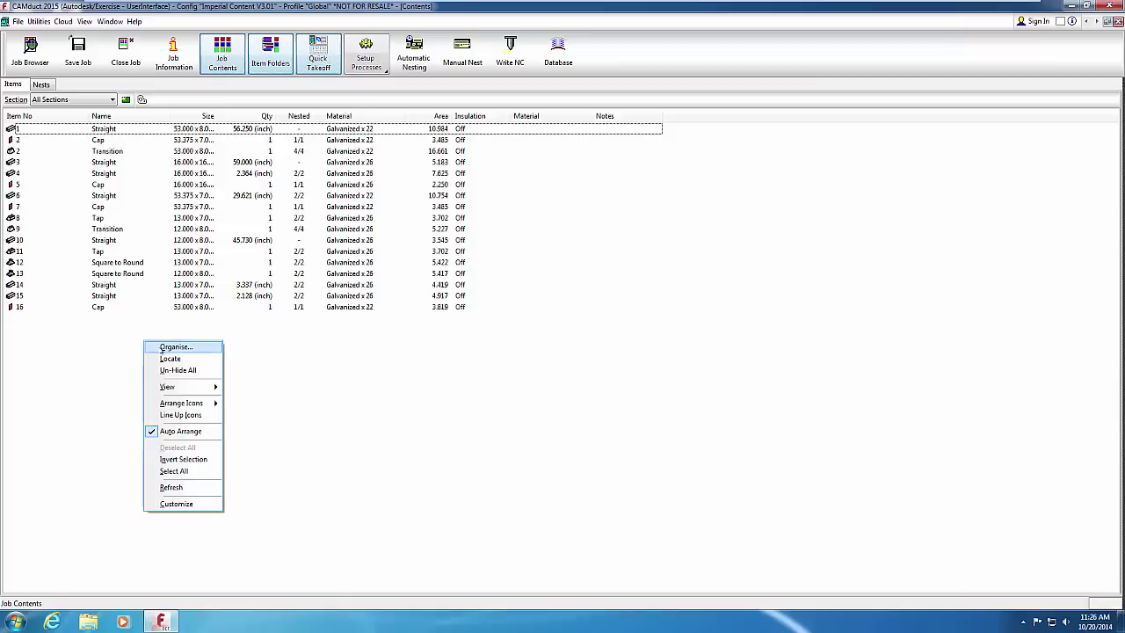
click(173, 347)
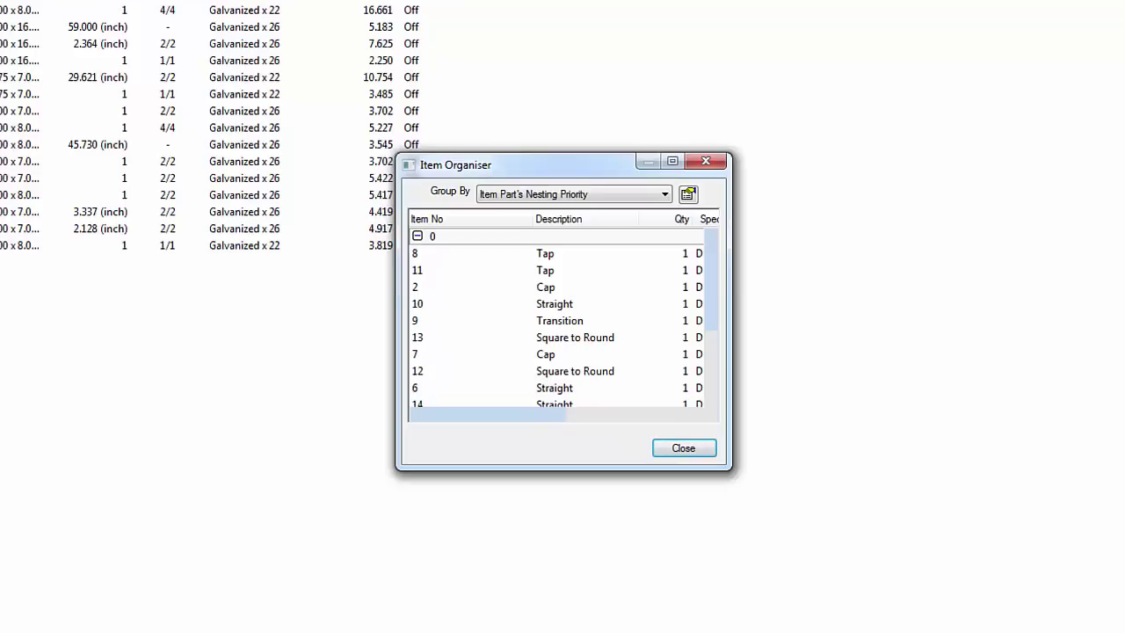
click(677, 449)
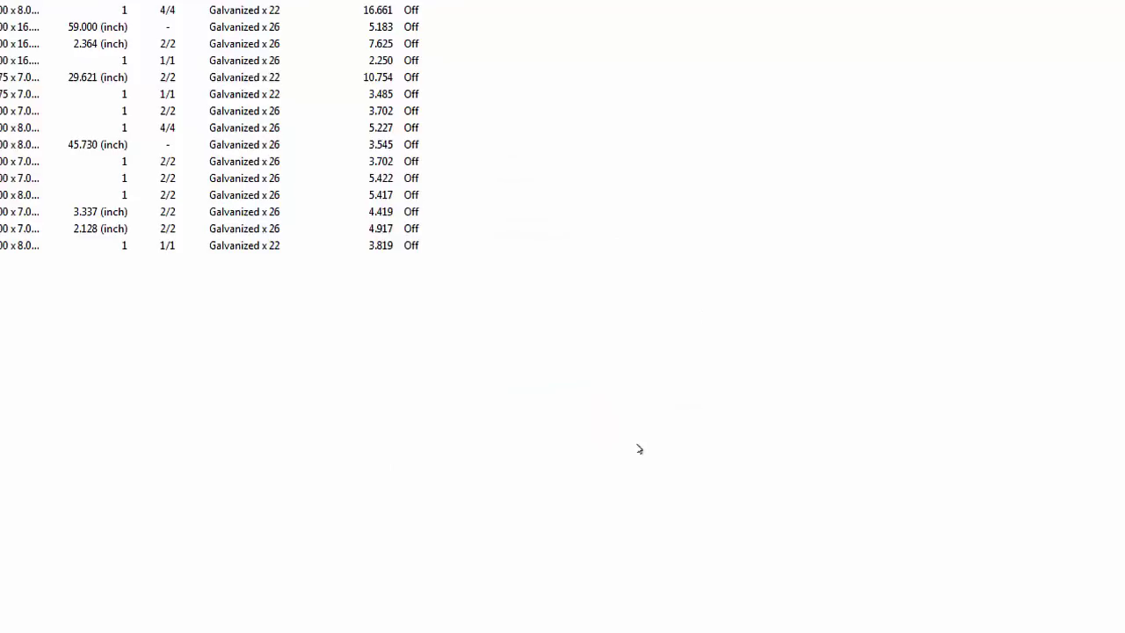
Locate the items in the list that match the filter Item Area > 8
right_click(100, 293)
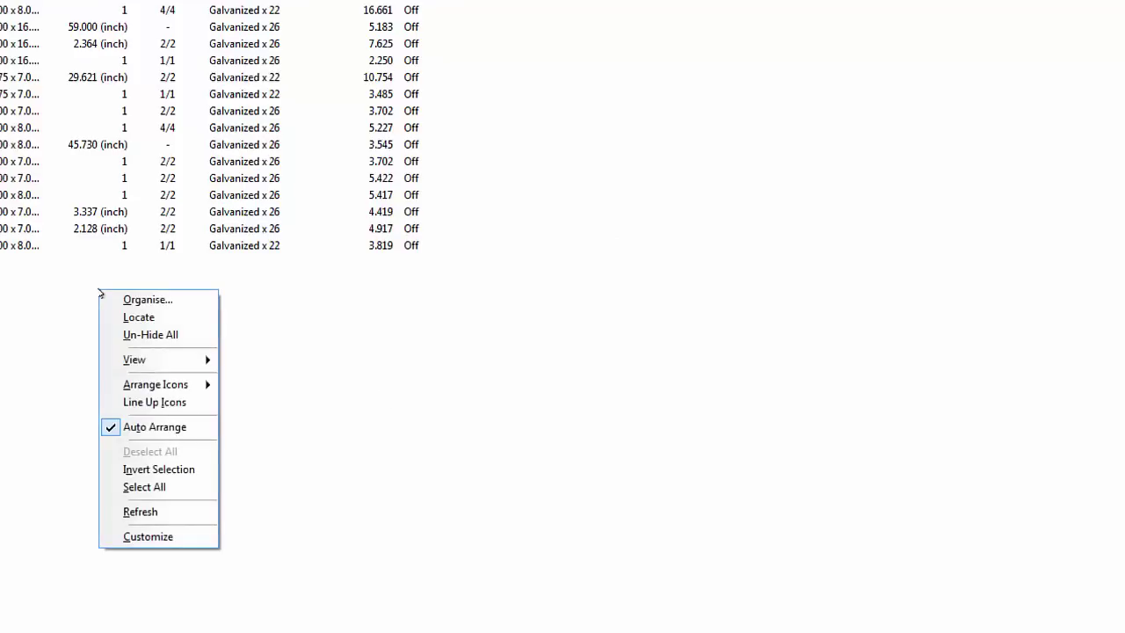
click(135, 320)
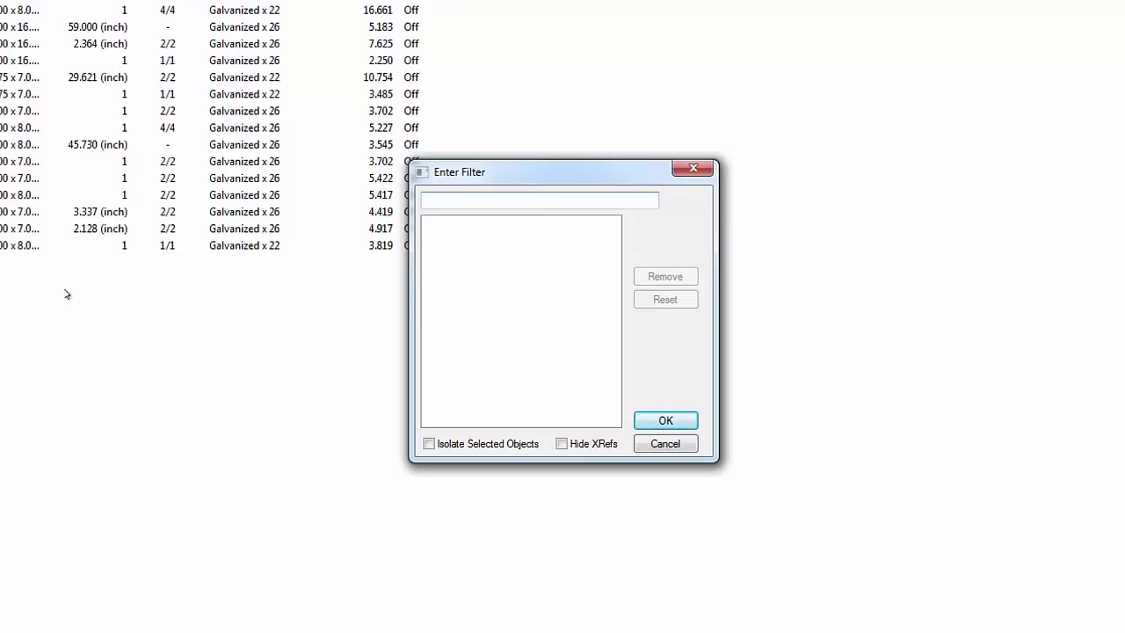
click(437, 197)
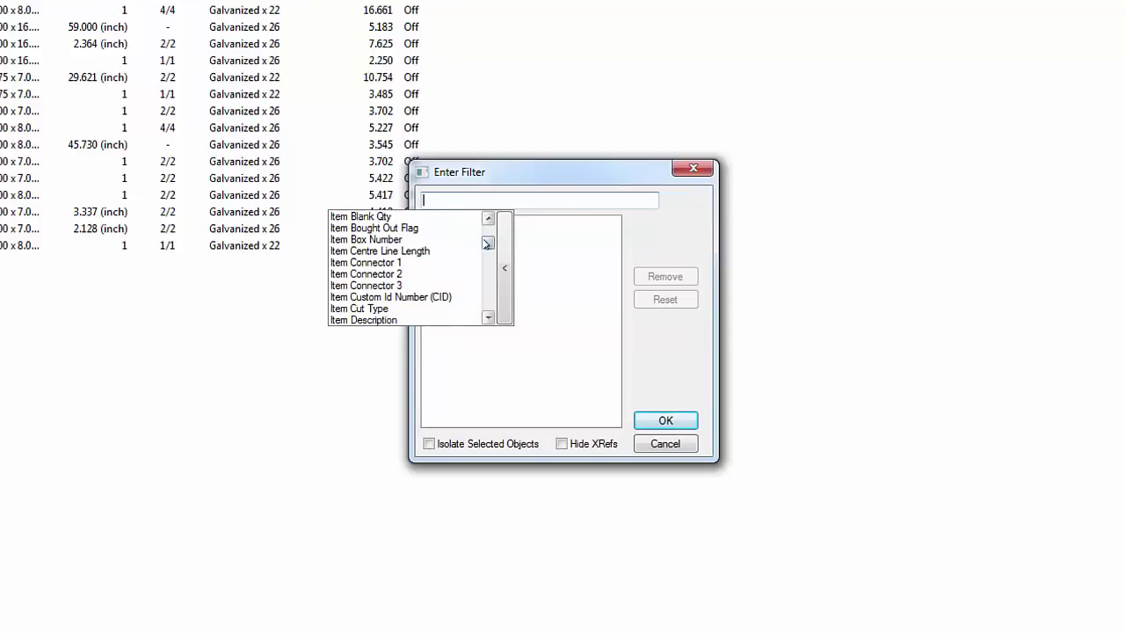
scroll(448, 255, up, 3)
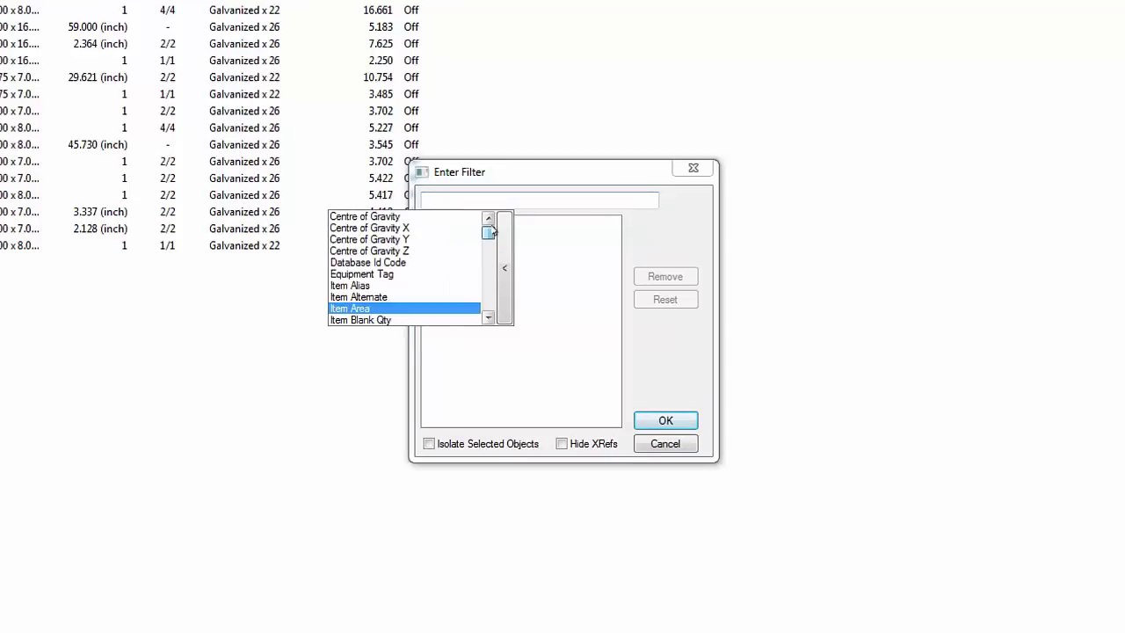
click(378, 309)
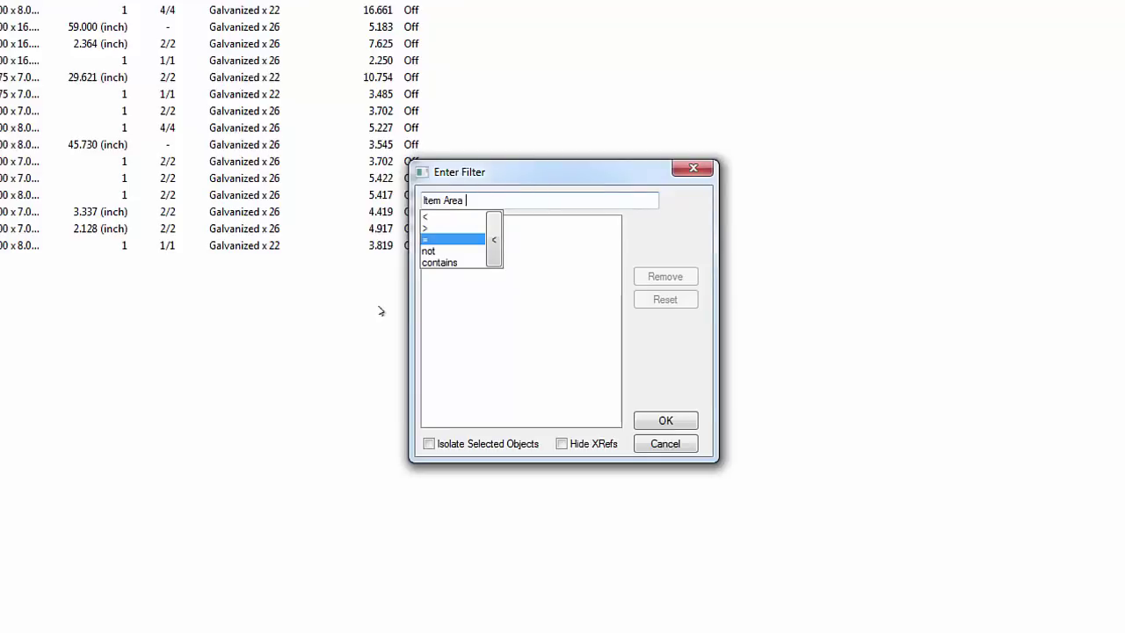
click(428, 230)
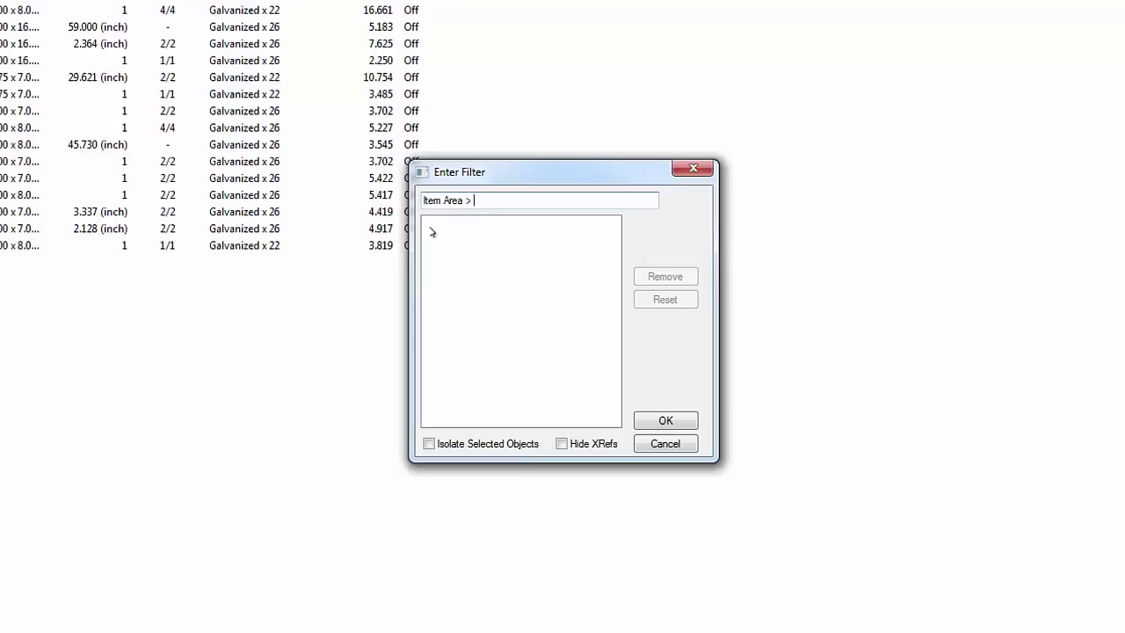
text(8)
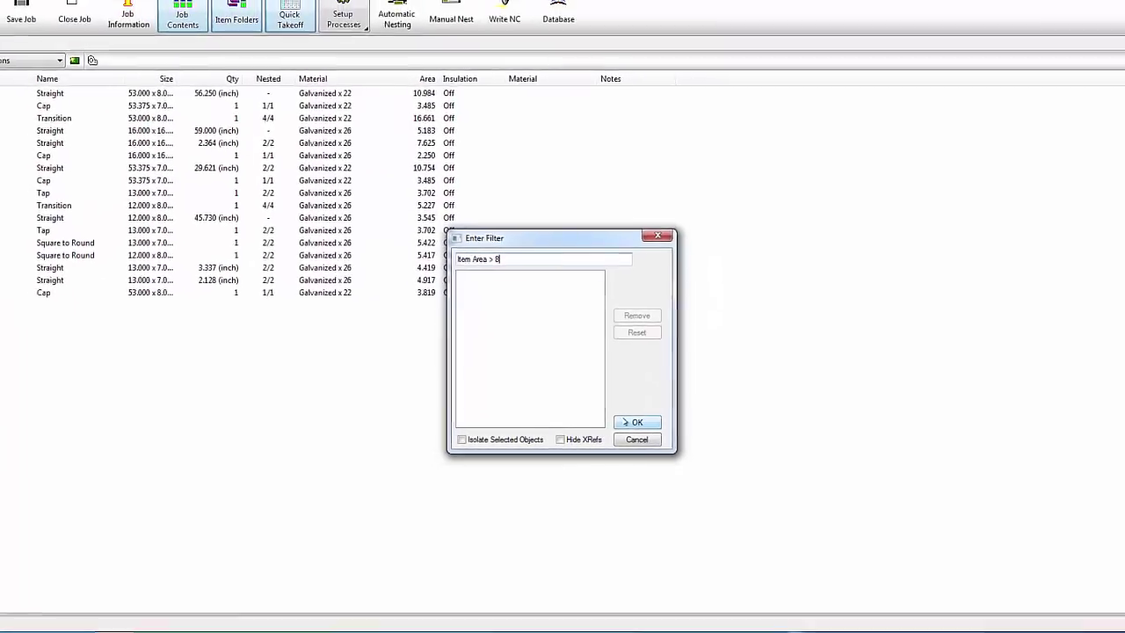
click(627, 423)
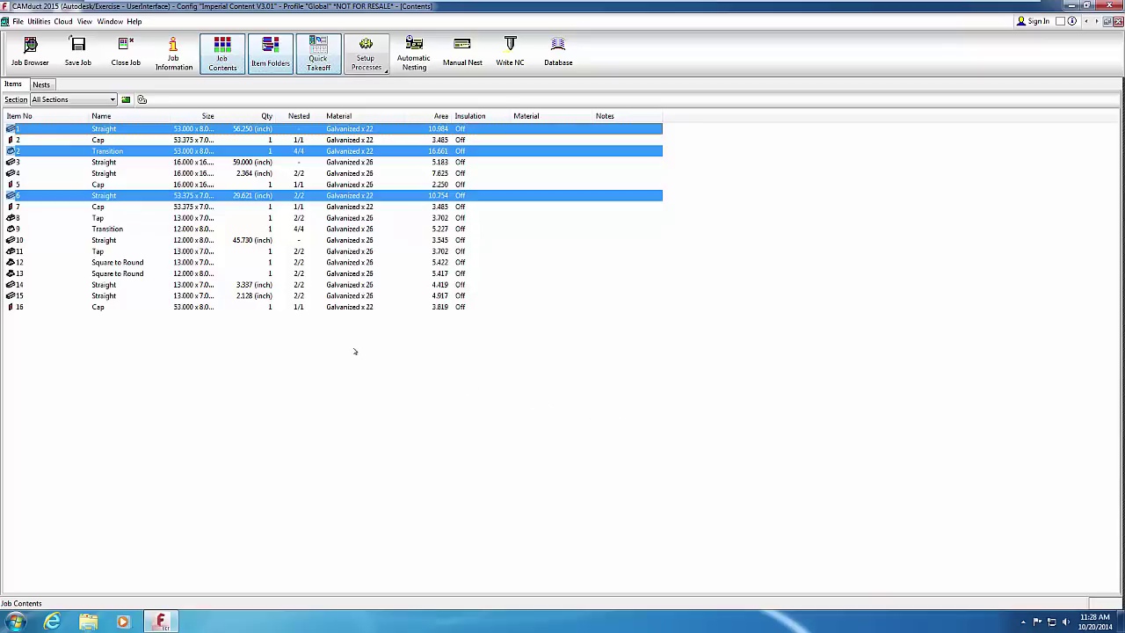
Isolate the items matching the saved Item Area > 8 filter, and un-hide all items again
right_click(332, 332)
click(348, 351)
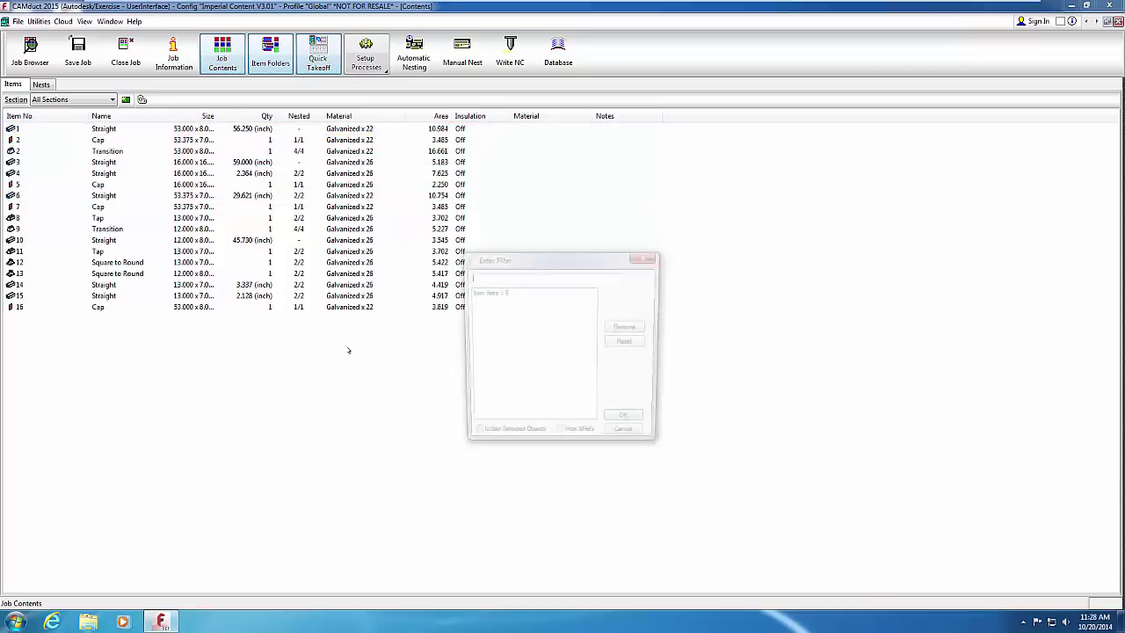
click(484, 293)
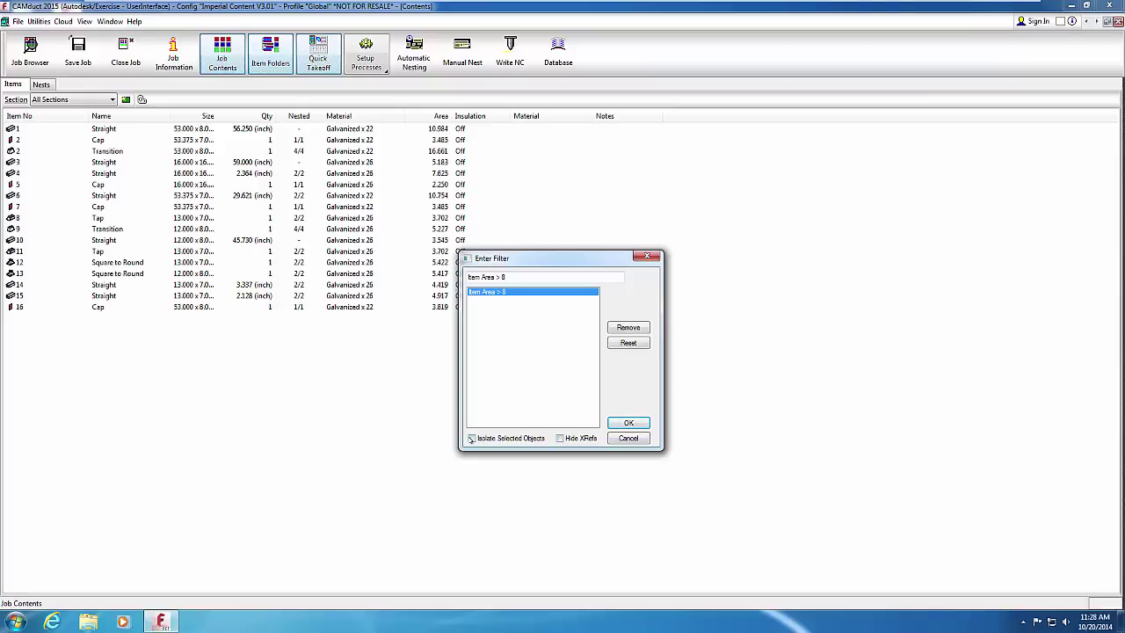
click(626, 423)
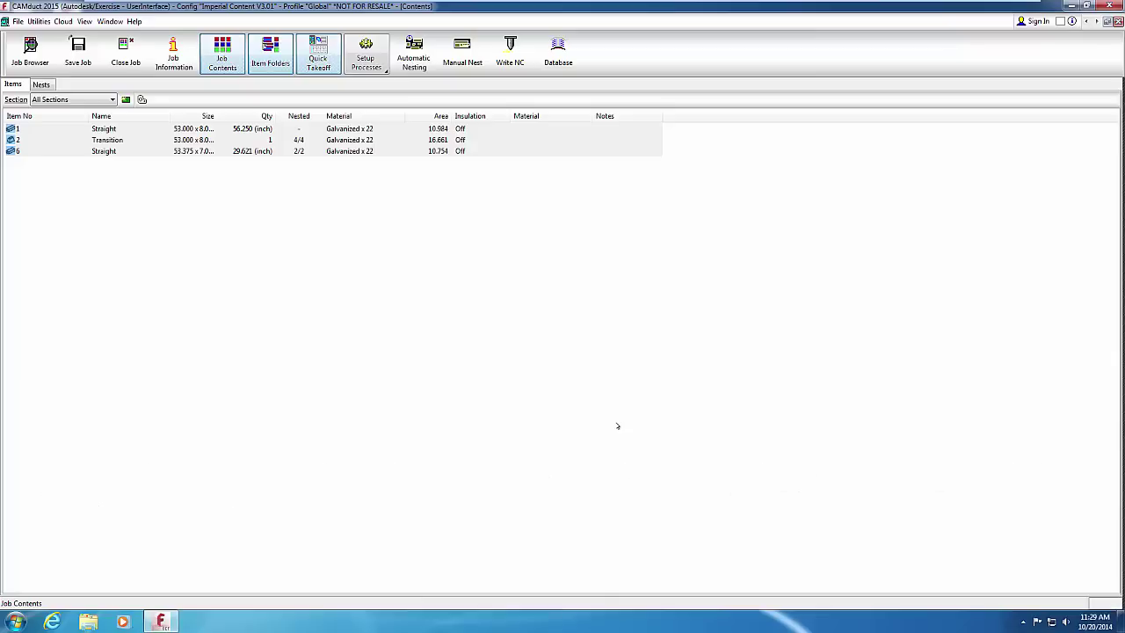
right_click(309, 169)
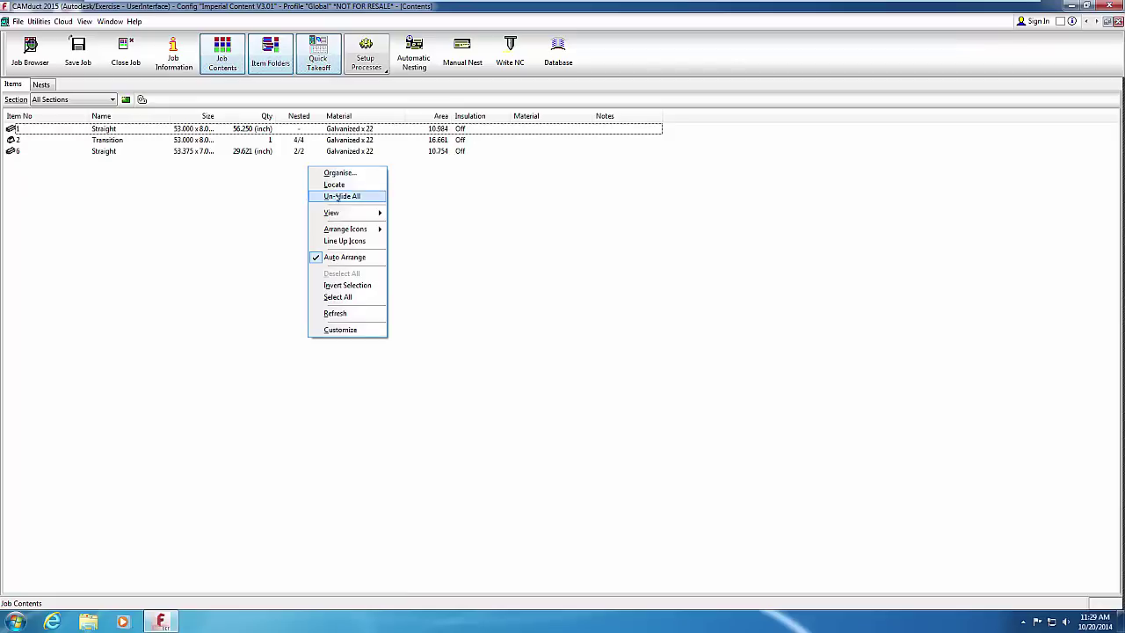
click(338, 196)
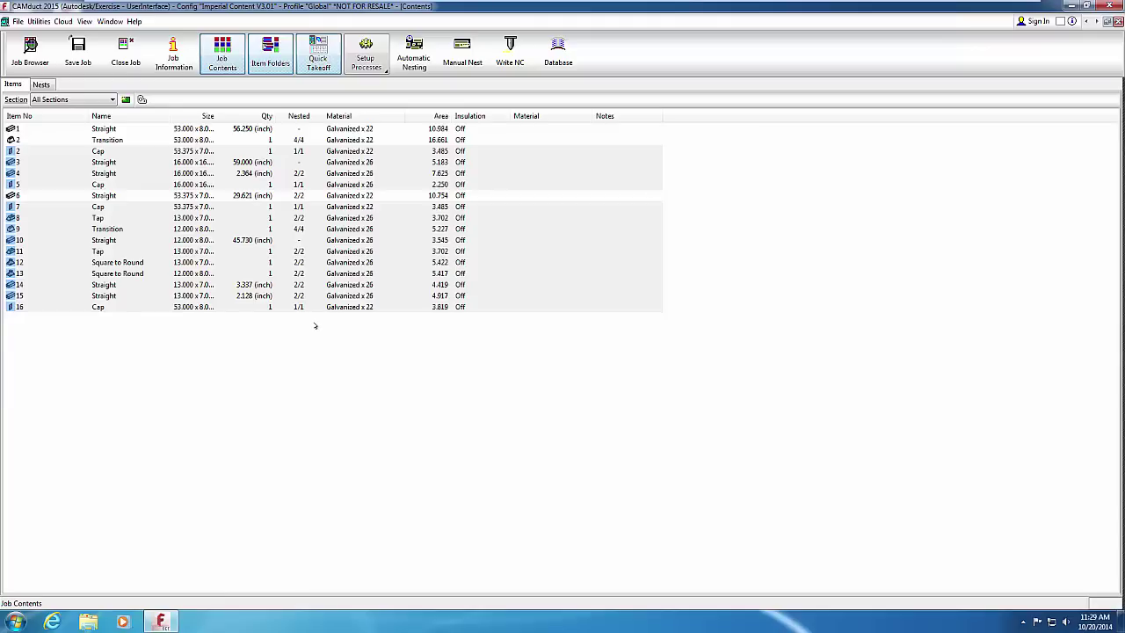
Customize the item list columns, finding the item detail with CID and adding Item Custom Id Number (CID)
right_click(315, 326)
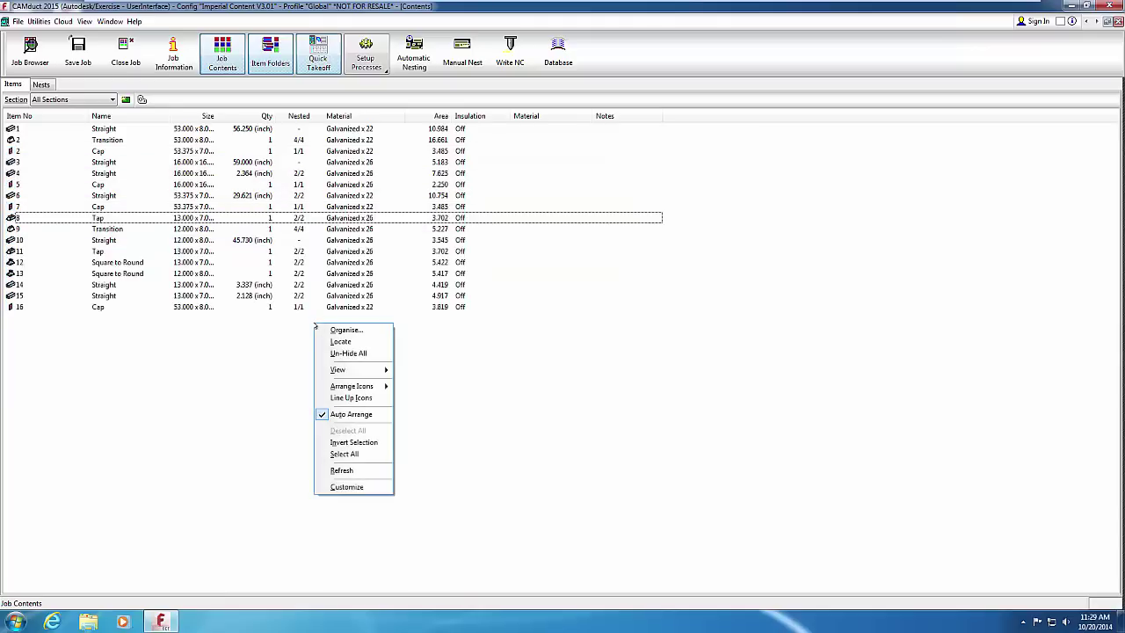
mouse_move(327, 369)
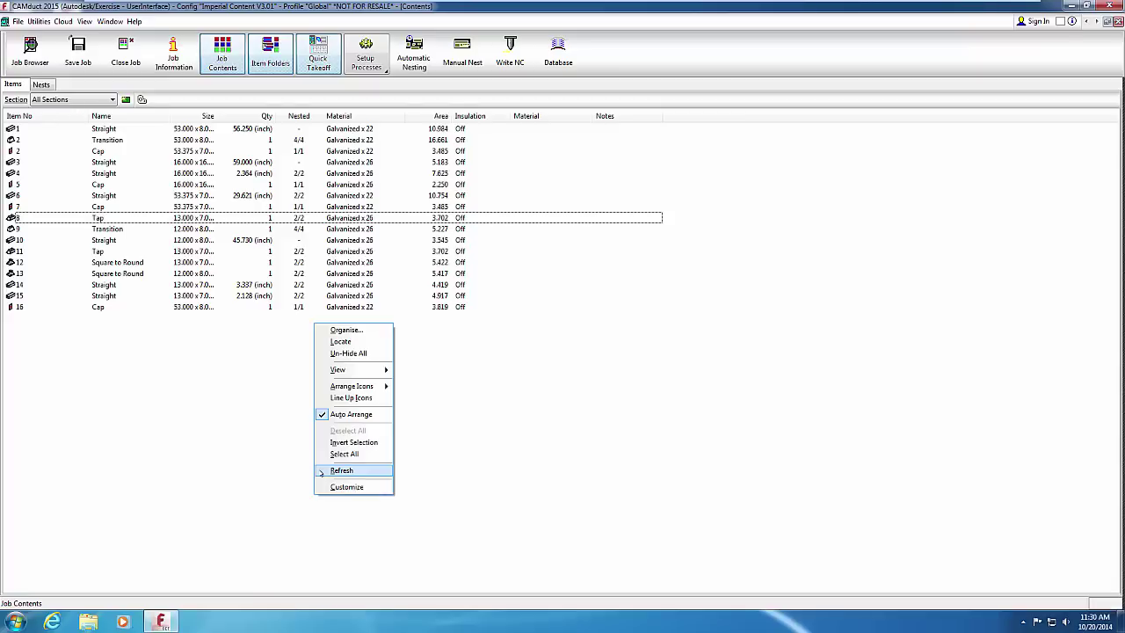
click(345, 486)
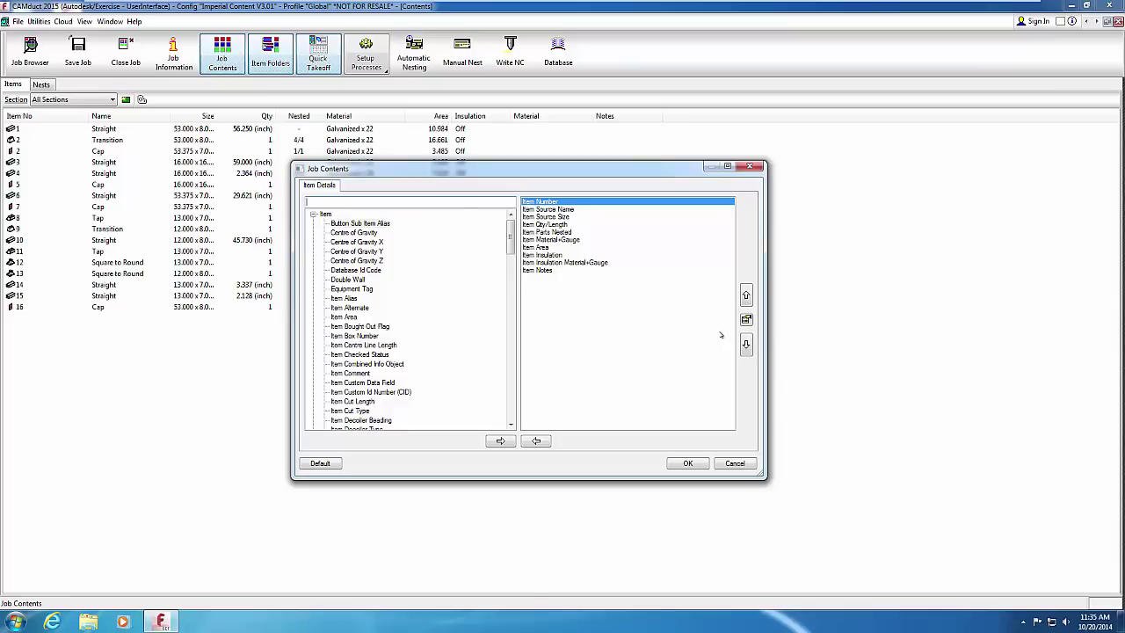
text(CID)
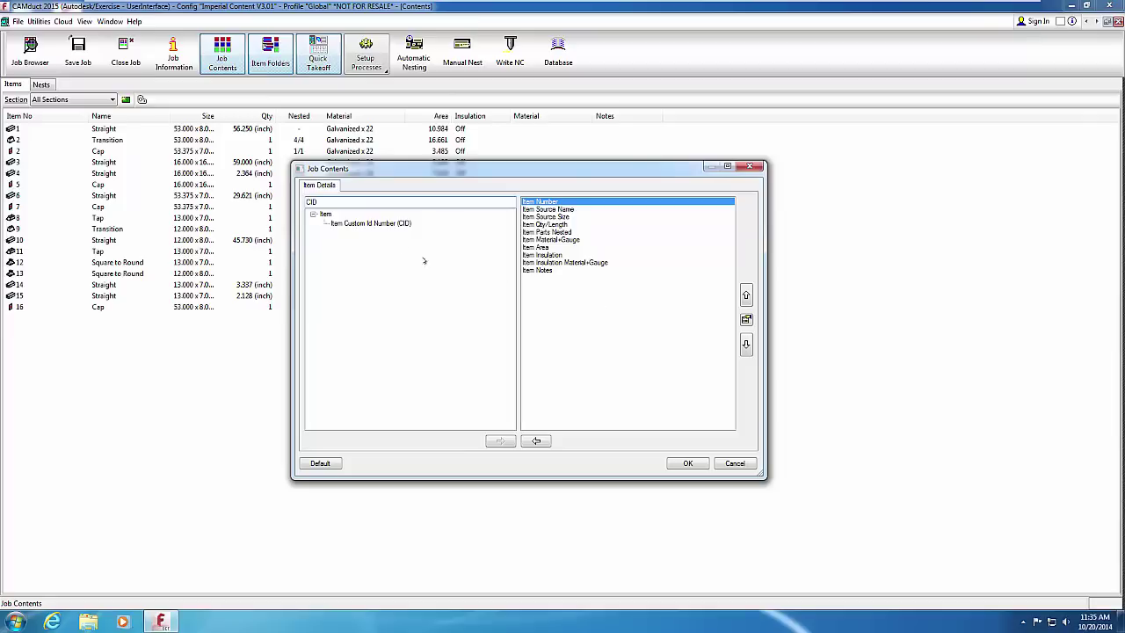
click(368, 224)
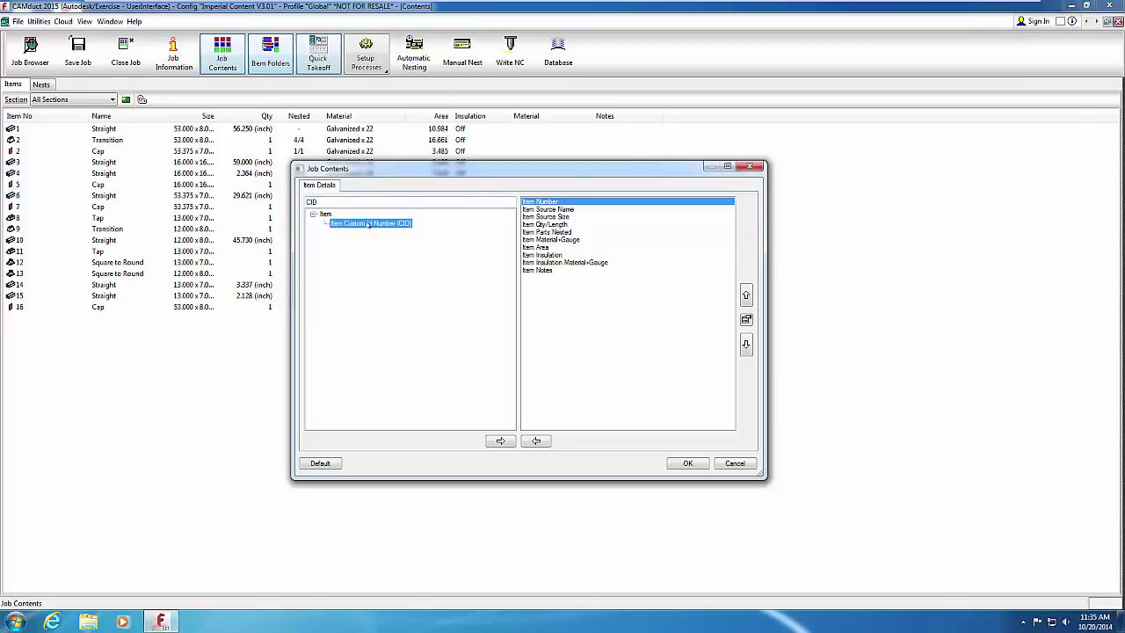
click(500, 442)
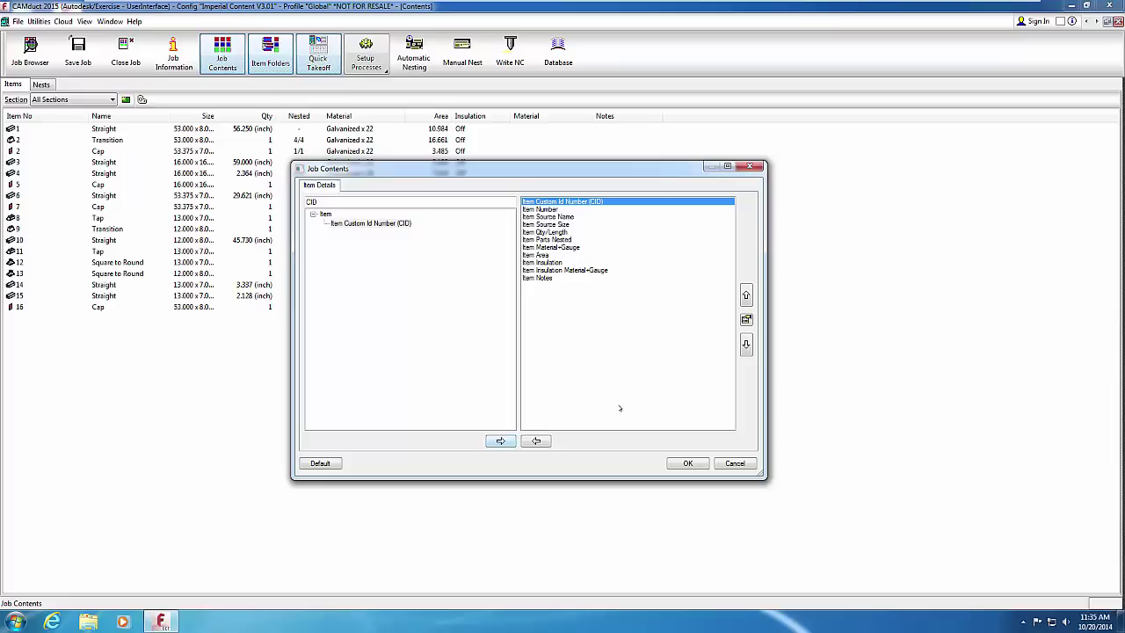
Move Item Custom Id Number (CID) to the end of the column order, after Item Notes, and accept the customization
click(747, 345)
click(747, 345)
click(747, 345)
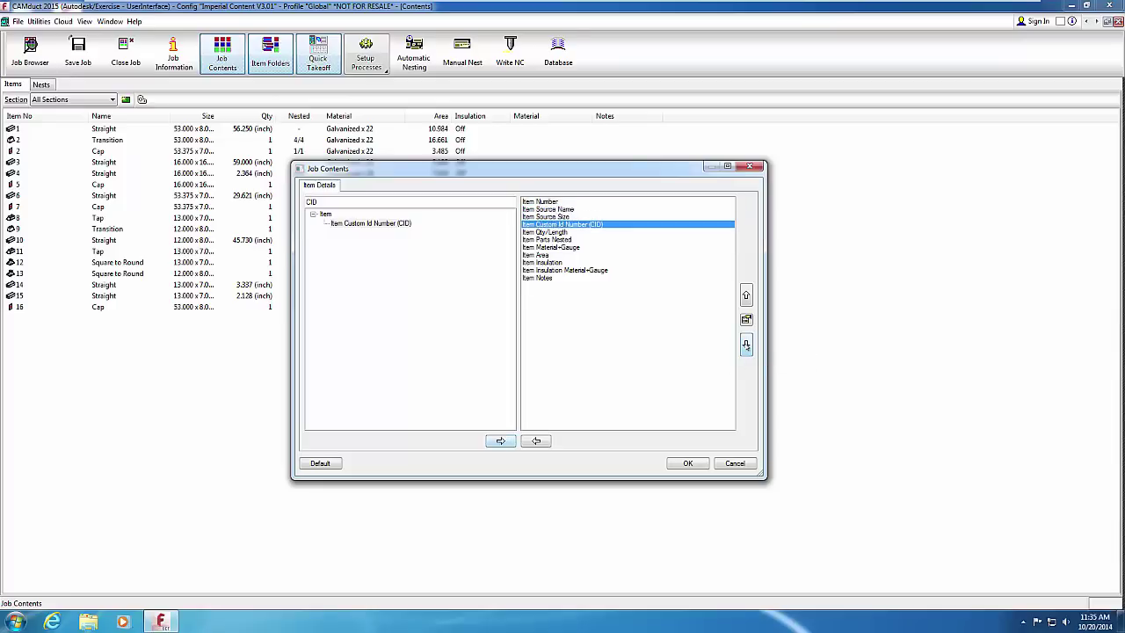
click(746, 345)
click(747, 344)
click(746, 344)
click(747, 344)
click(747, 344)
click(746, 344)
click(746, 345)
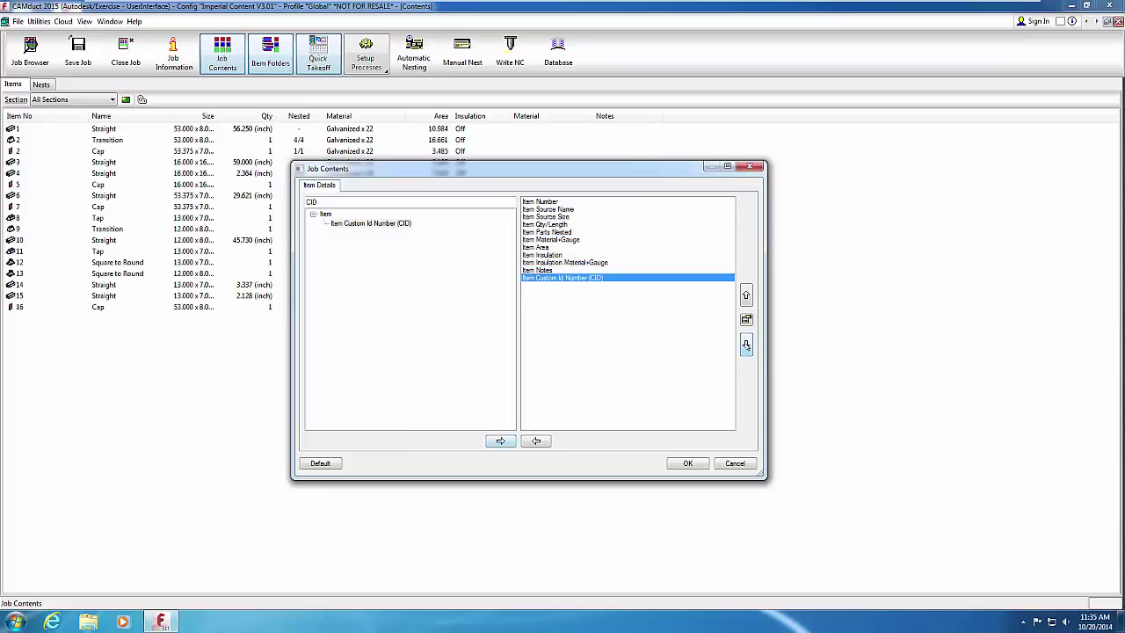
click(688, 463)
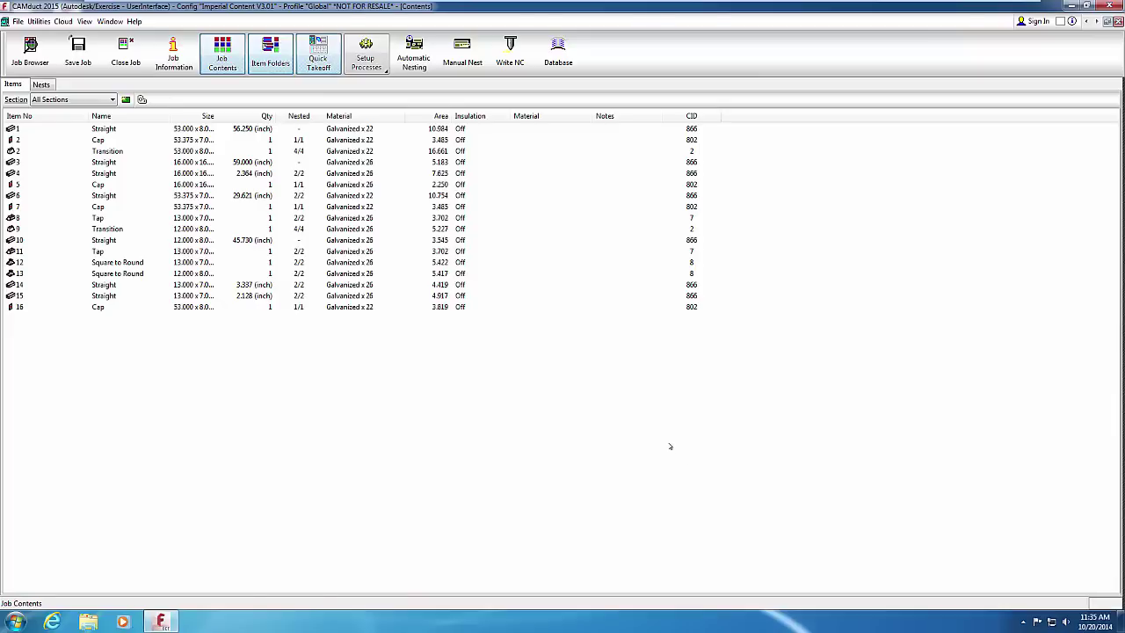
Change the Item Custom Id Number column's description to Custom ID and its justification to Left, and accept the customization
right_click(712, 116)
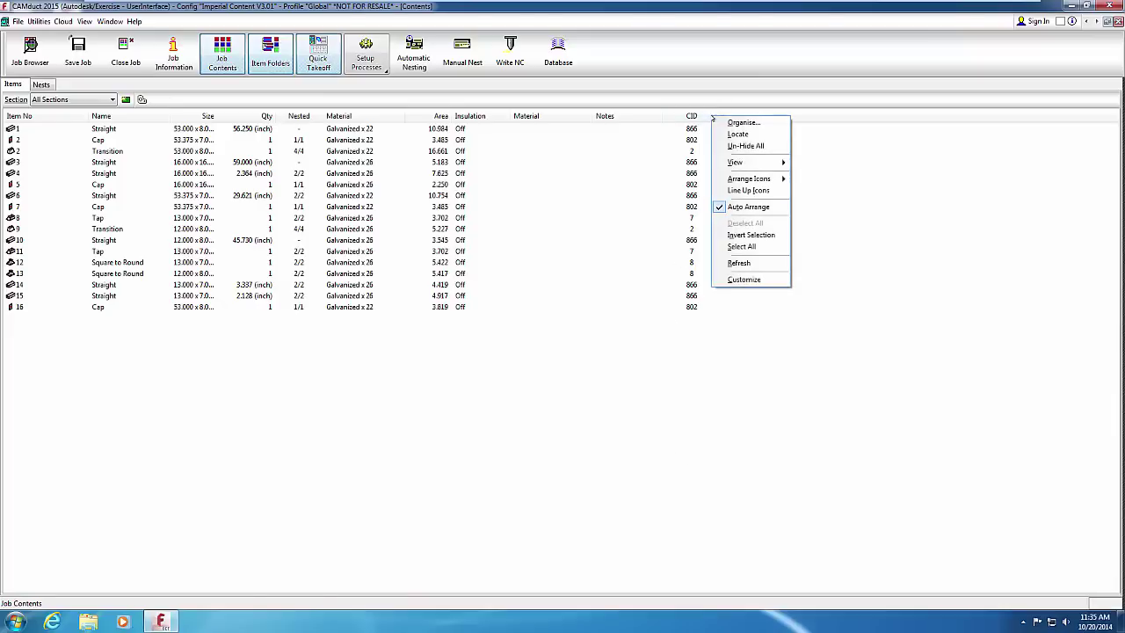
click(744, 279)
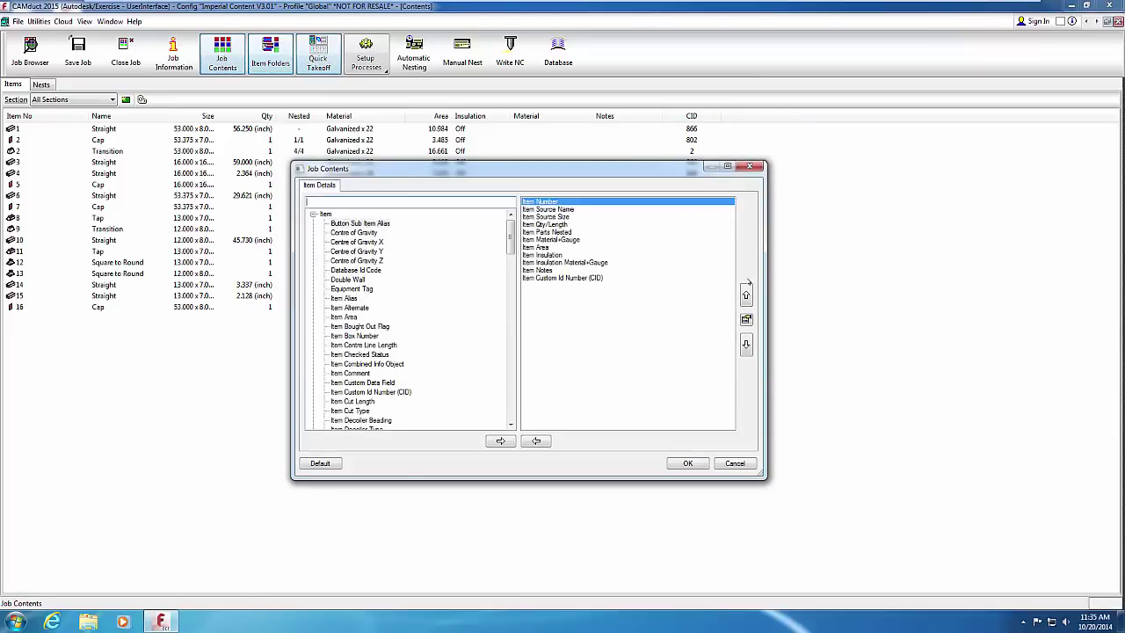
click(580, 278)
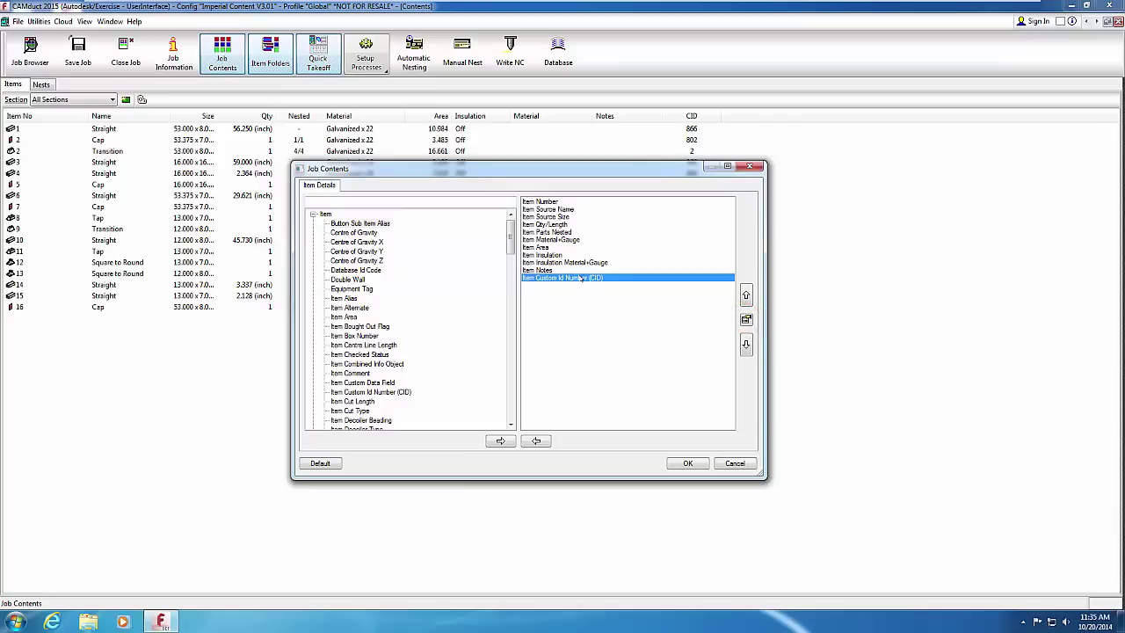
click(746, 320)
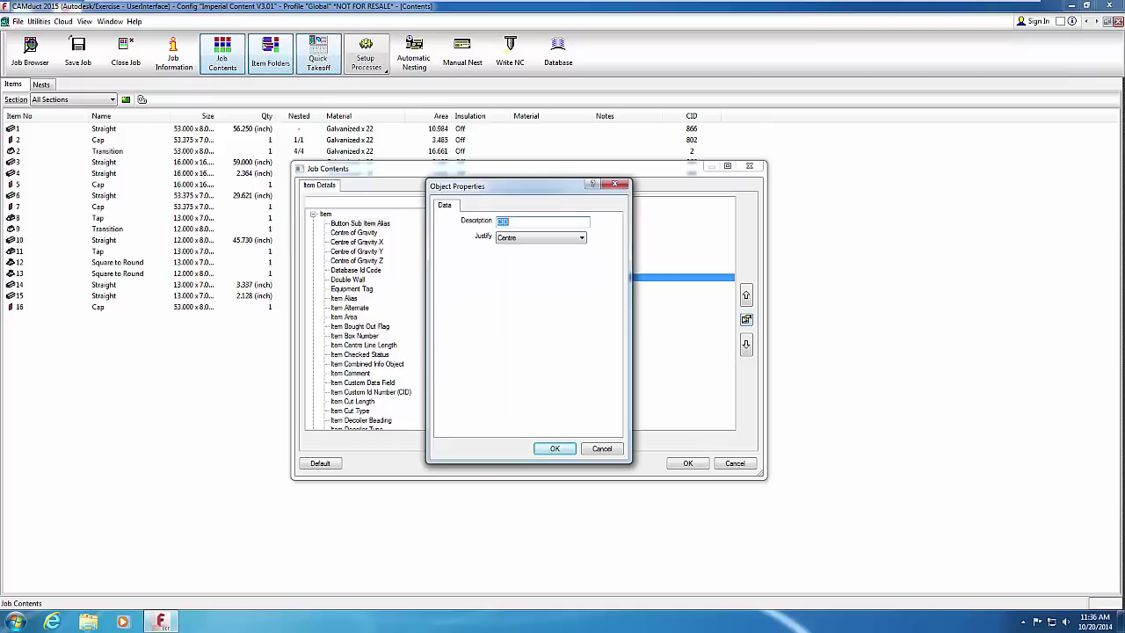
text(Custom ID)
click(581, 237)
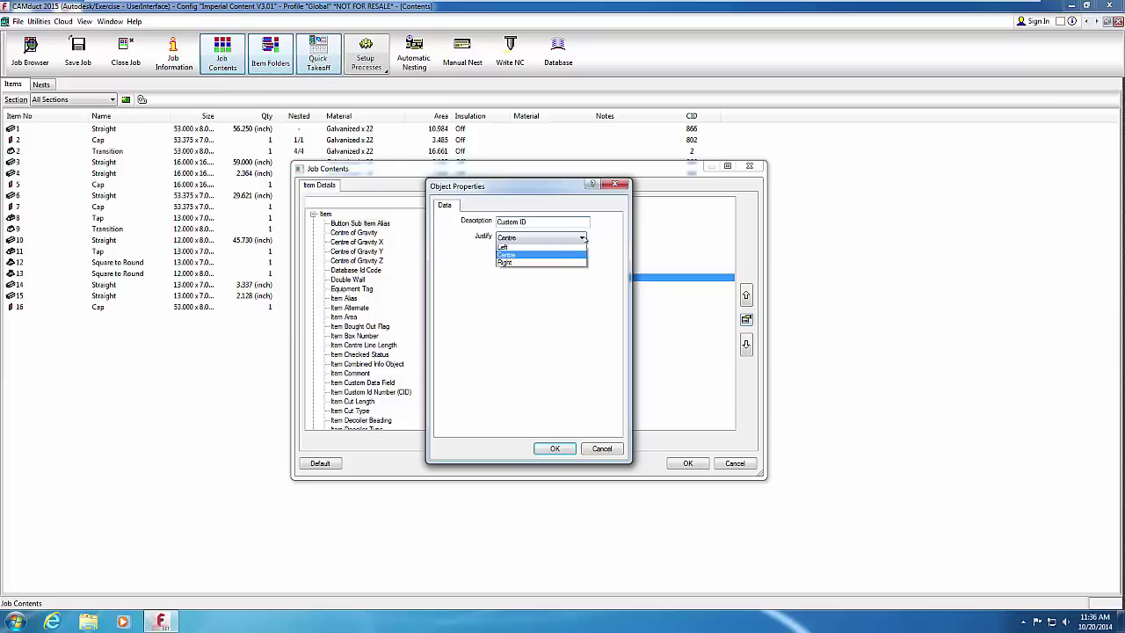
click(519, 245)
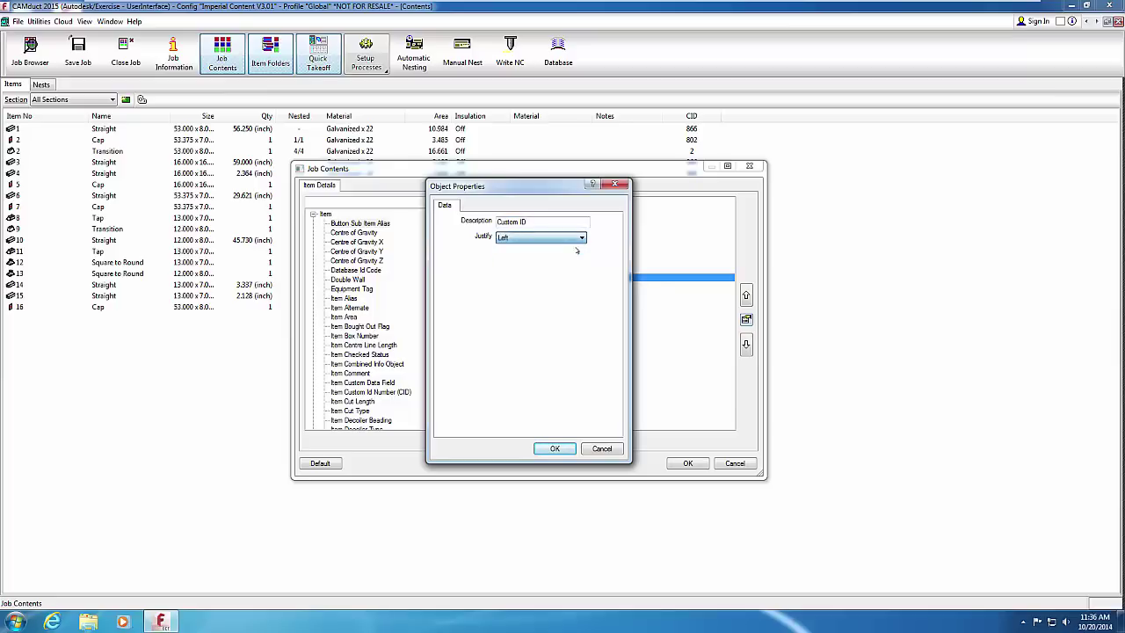
click(554, 449)
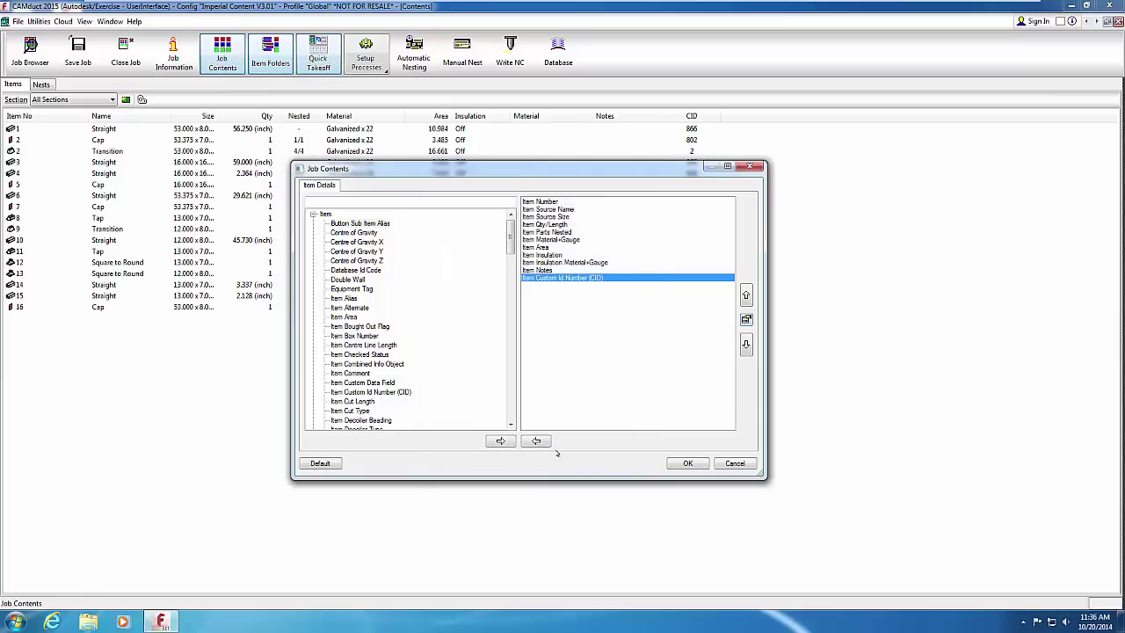
click(686, 464)
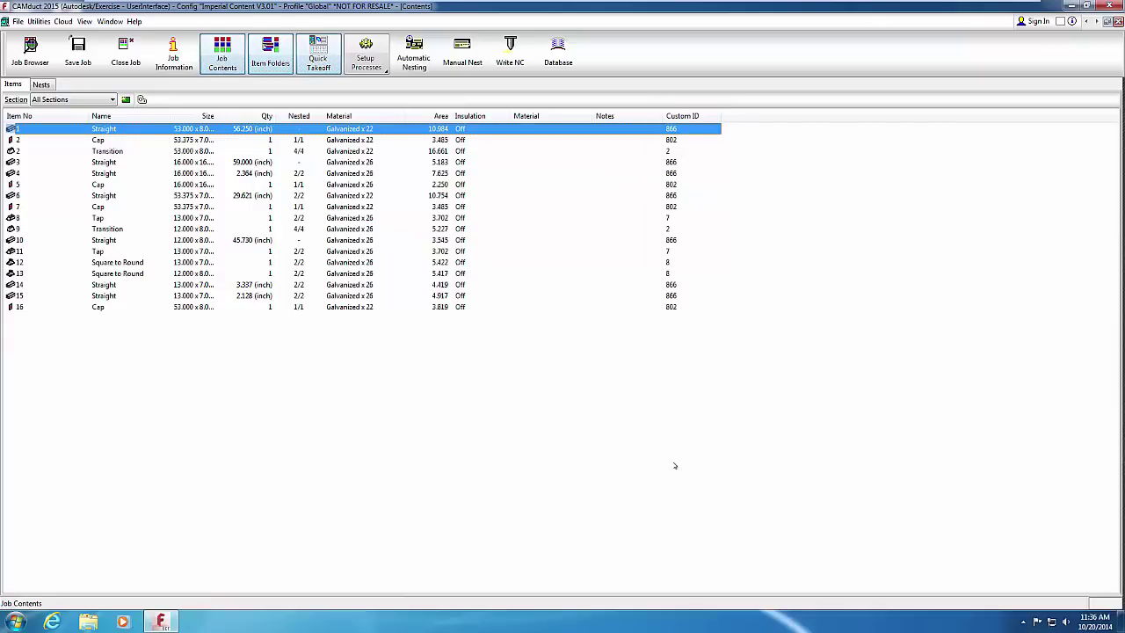
Remove Item Custom Id Number (CID) from the displayed item list columns and accept the customization
right_click(705, 116)
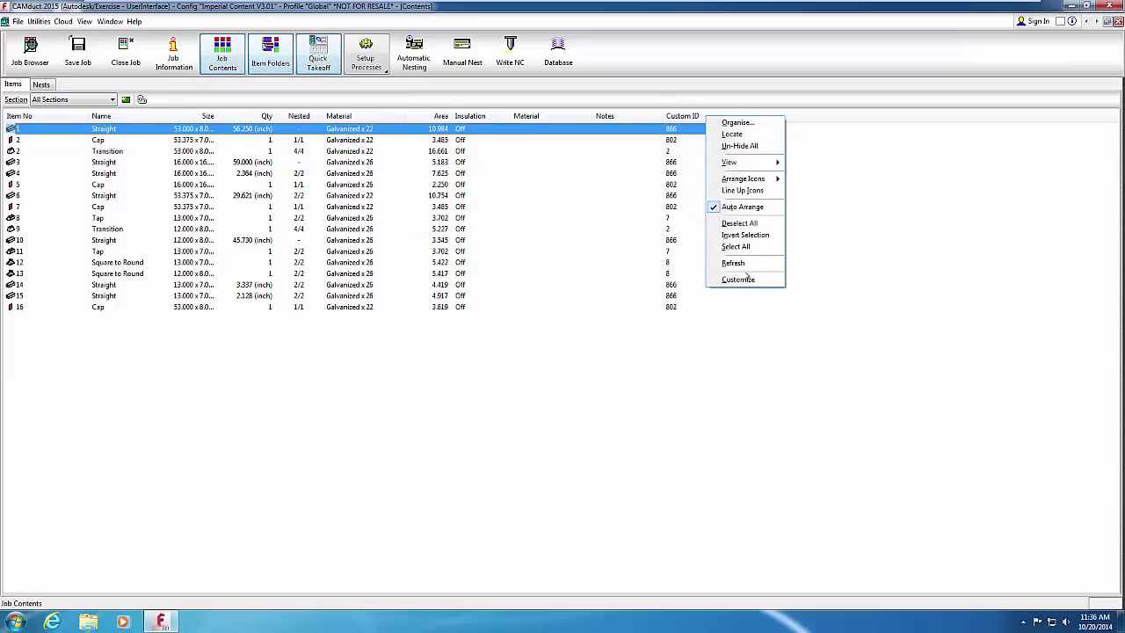
click(739, 280)
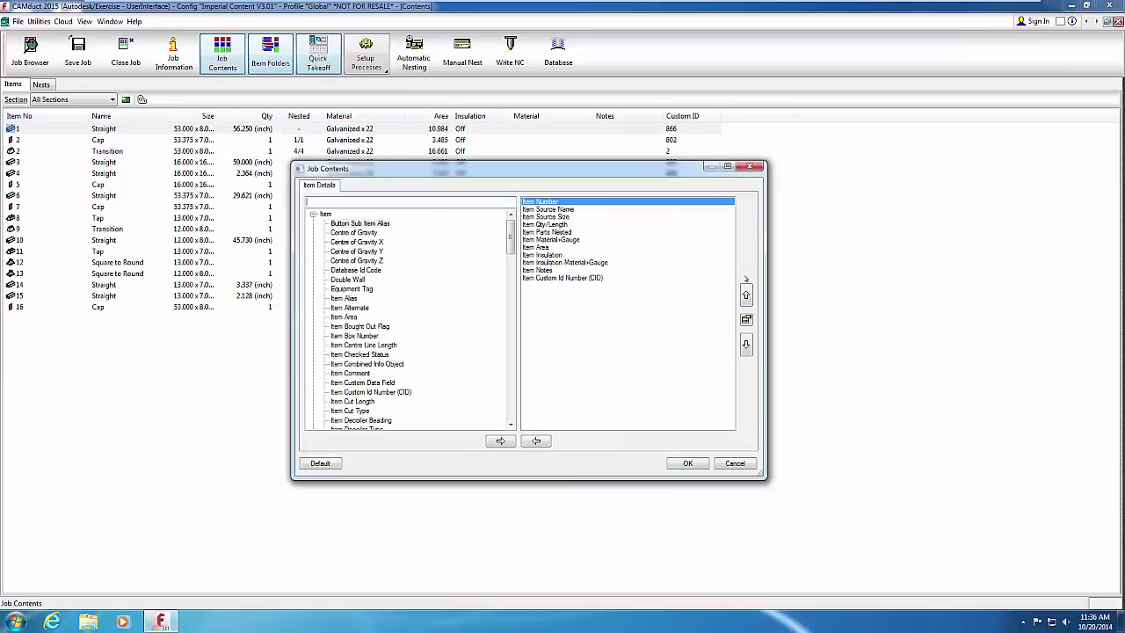
click(596, 278)
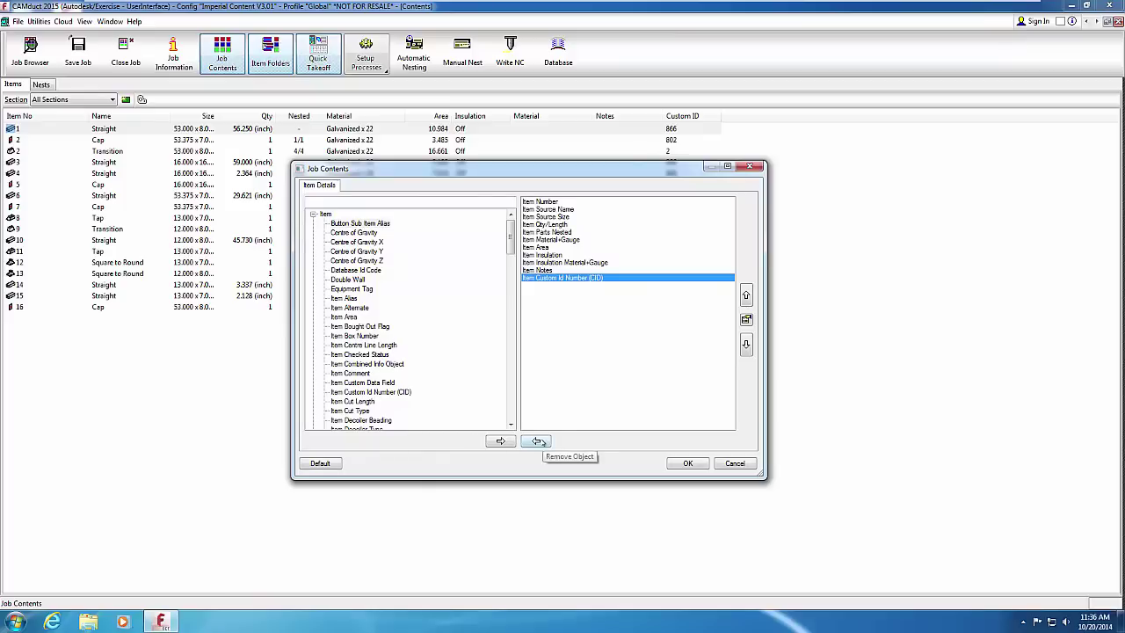
click(539, 442)
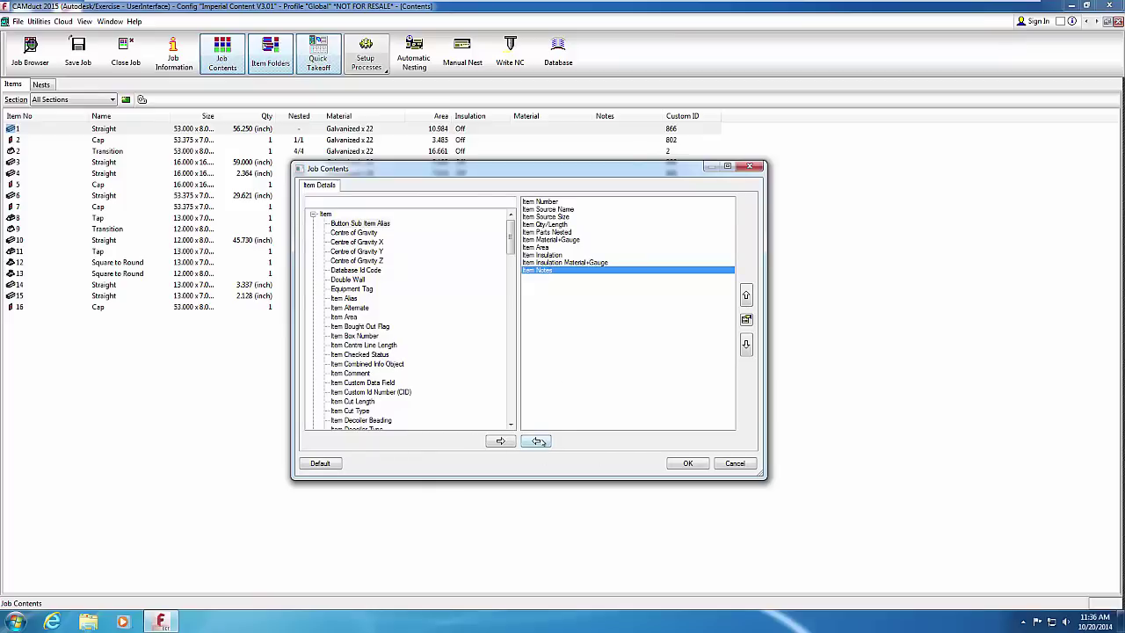
click(683, 465)
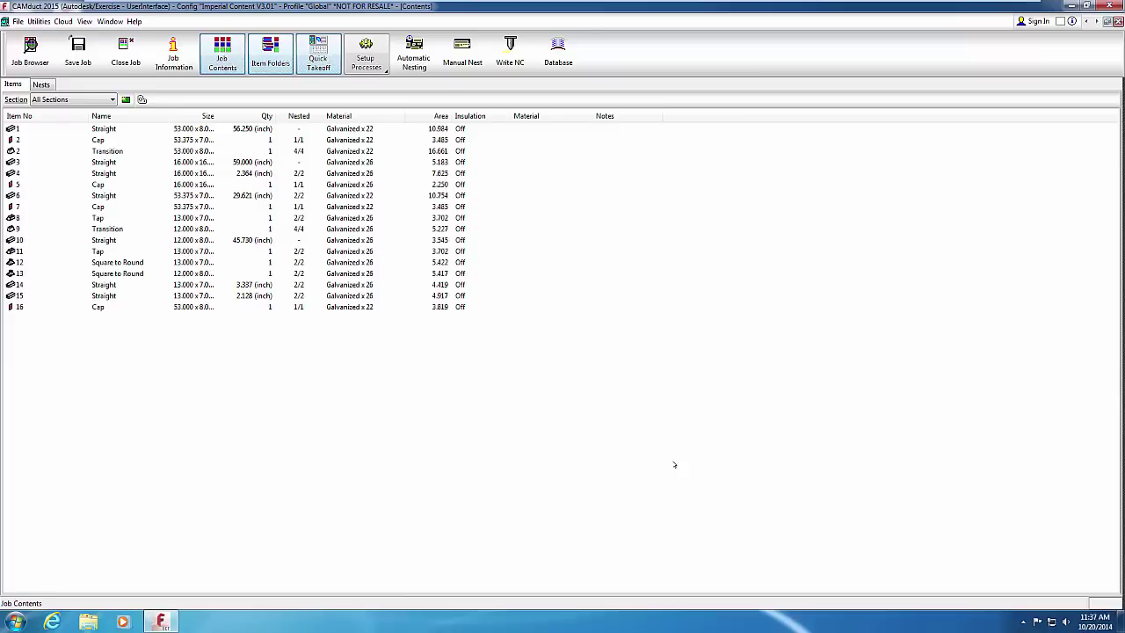
Open item 1, the Straight, for editing to view its takeoff dimensions and views, and cancel the edit
click(107, 130)
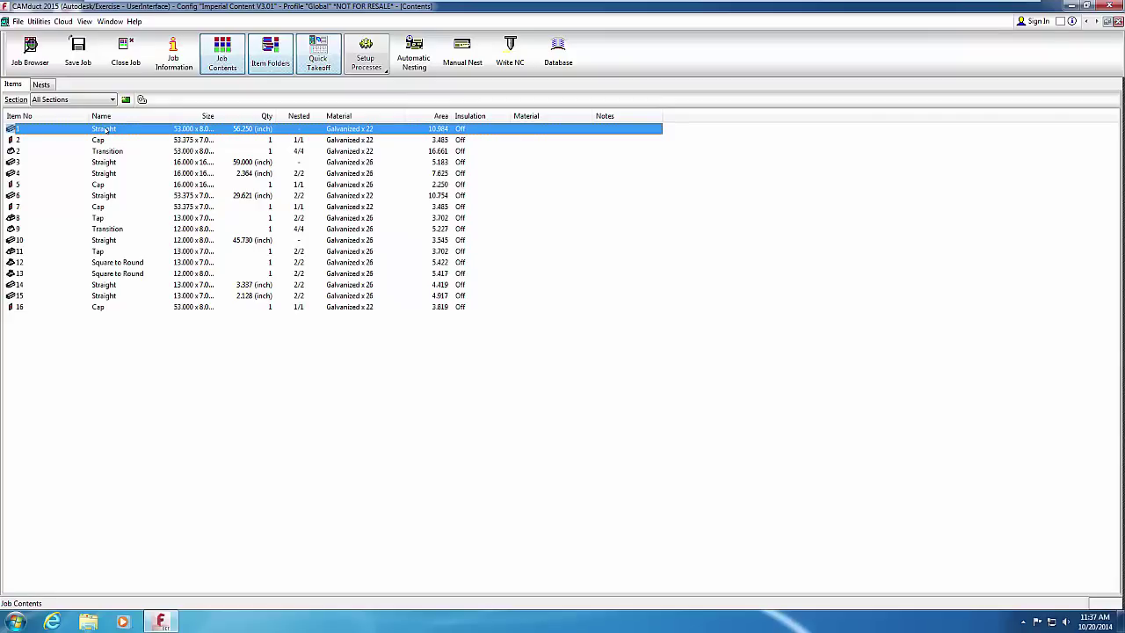
right_click(105, 129)
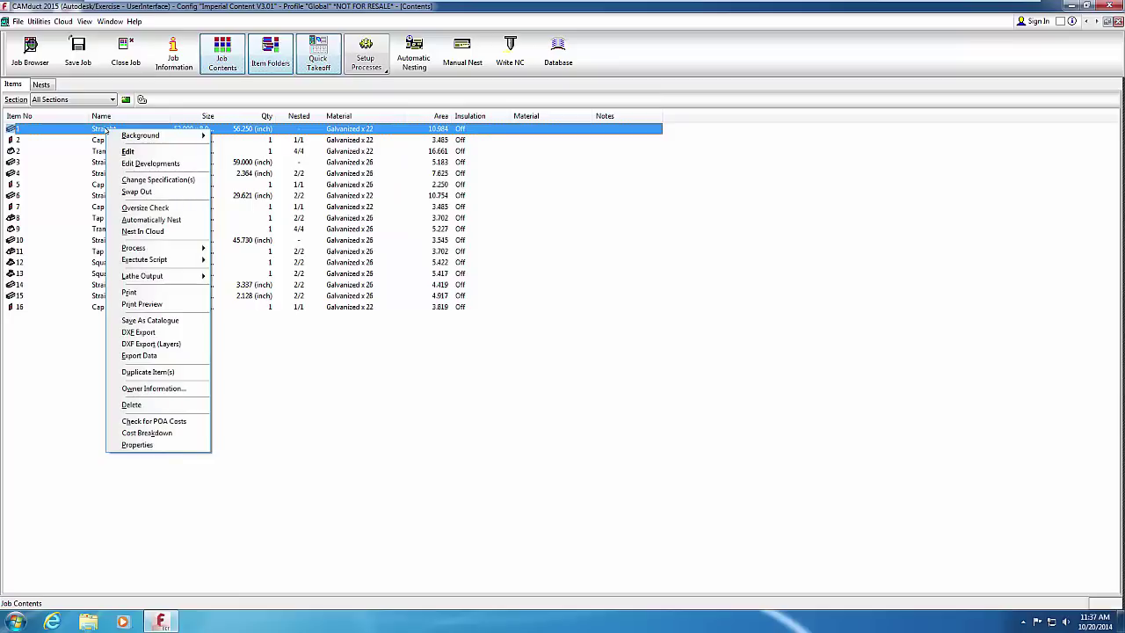
mouse_move(114, 136)
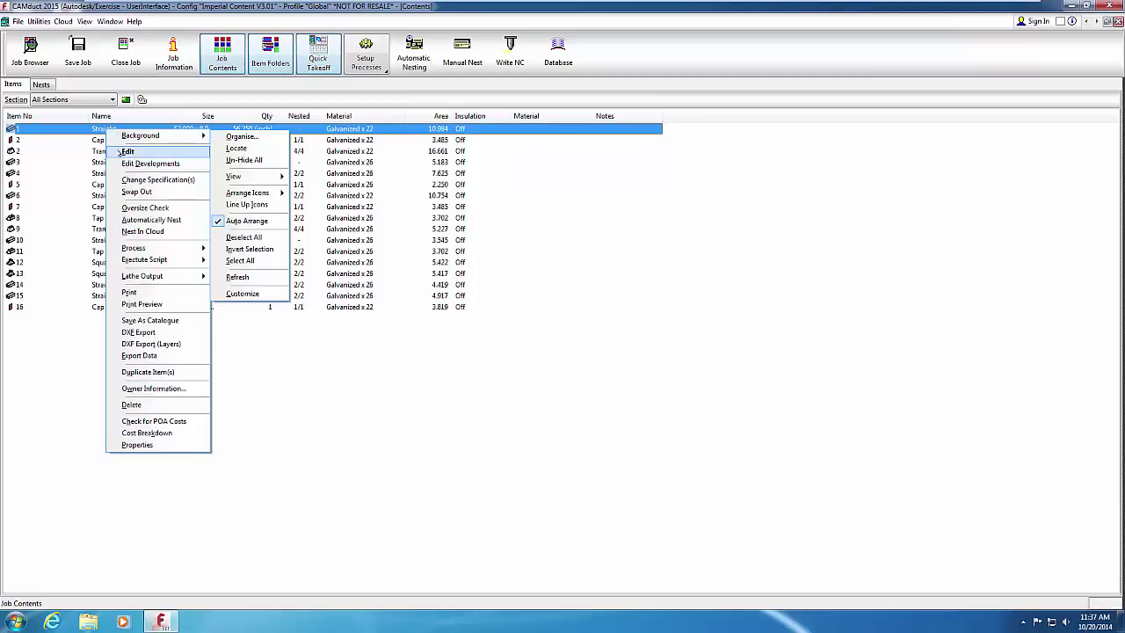
click(127, 151)
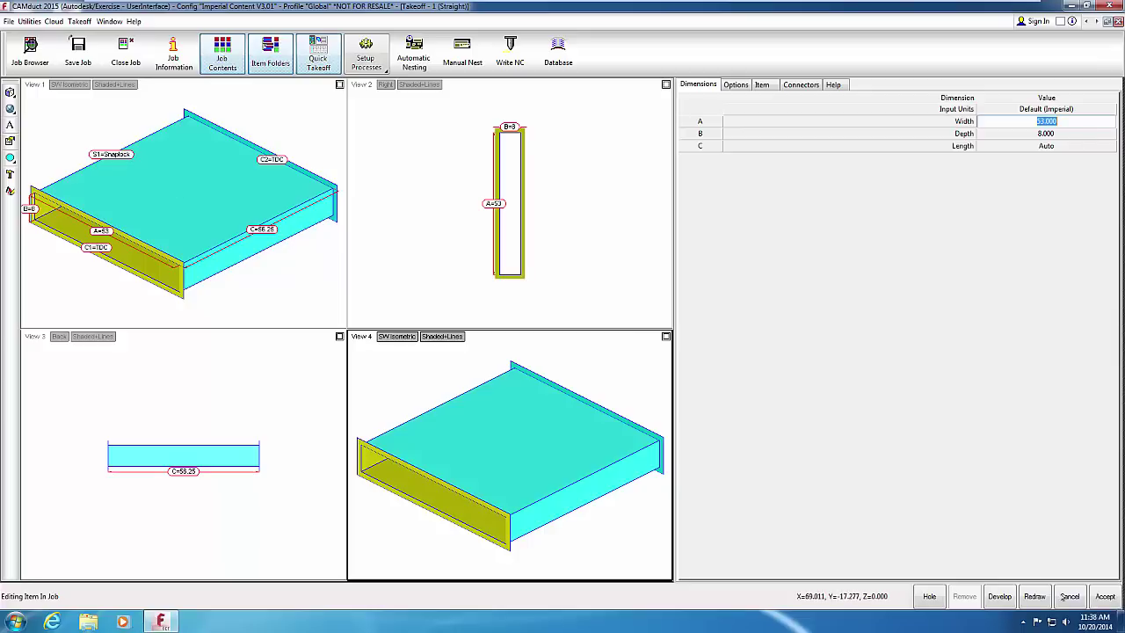
click(1070, 596)
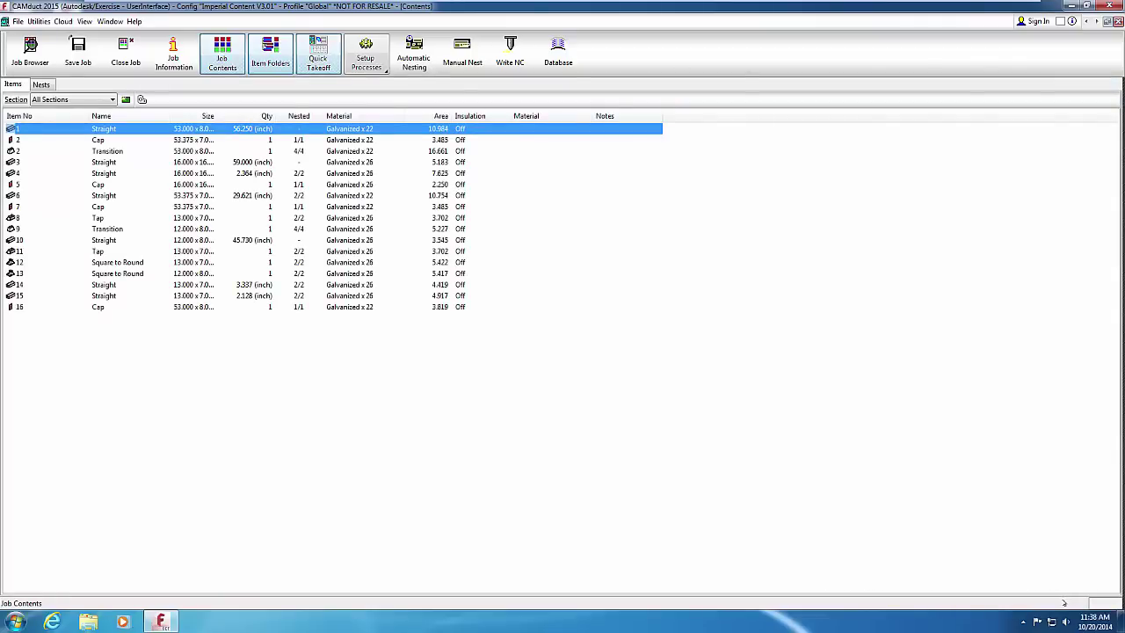
Open the developments of the Straight item 1 to view its flat pattern, and cancel without changes
right_click(134, 131)
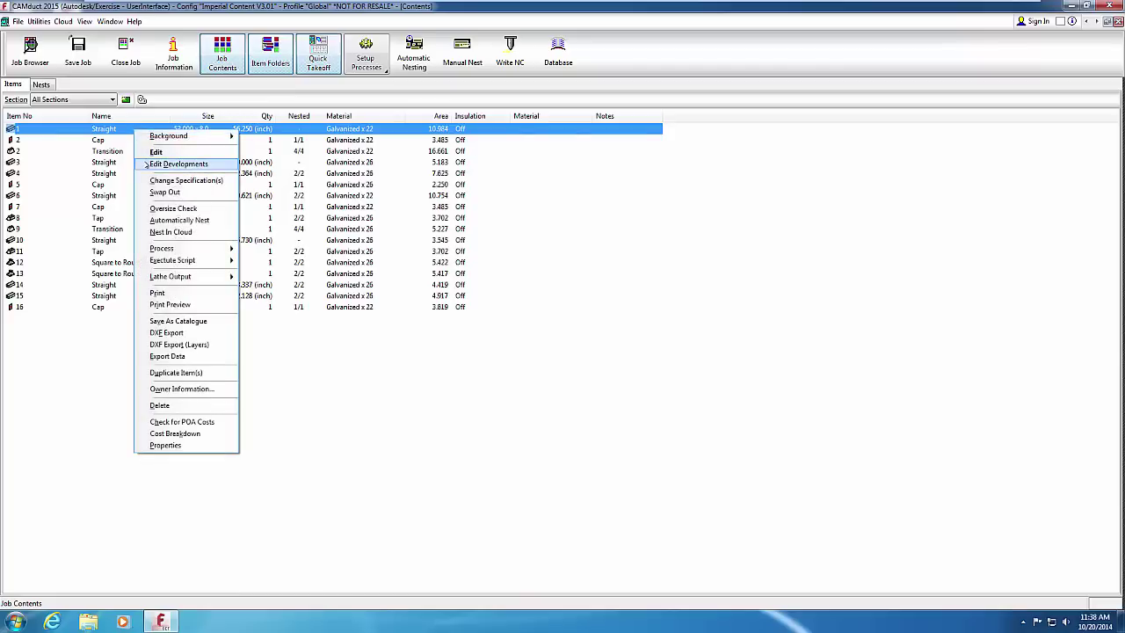
click(147, 165)
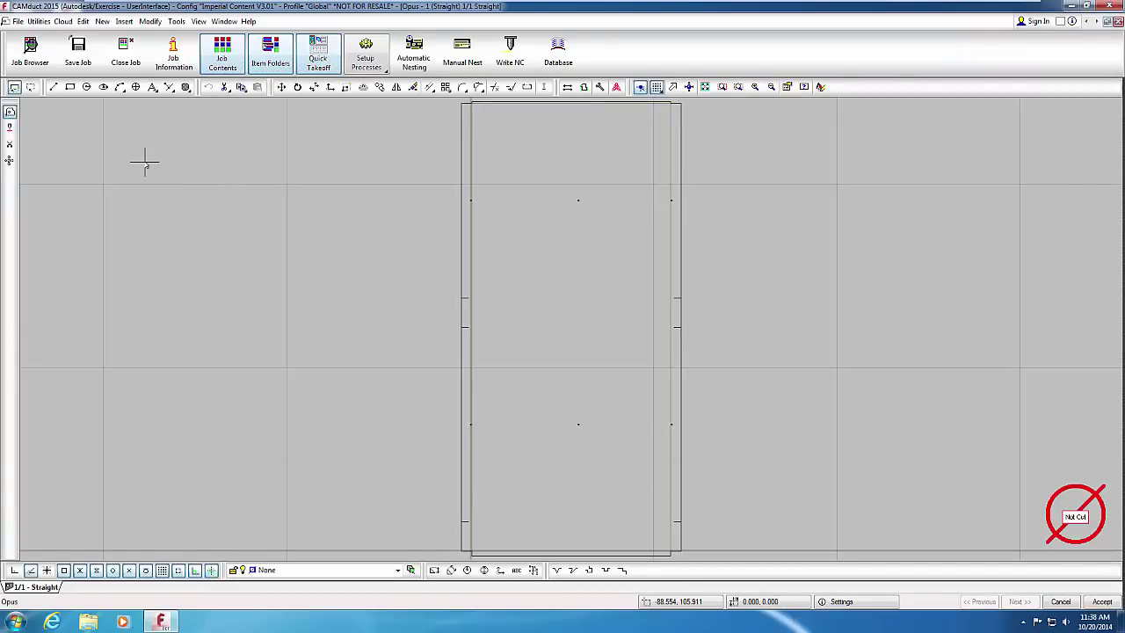
click(1056, 601)
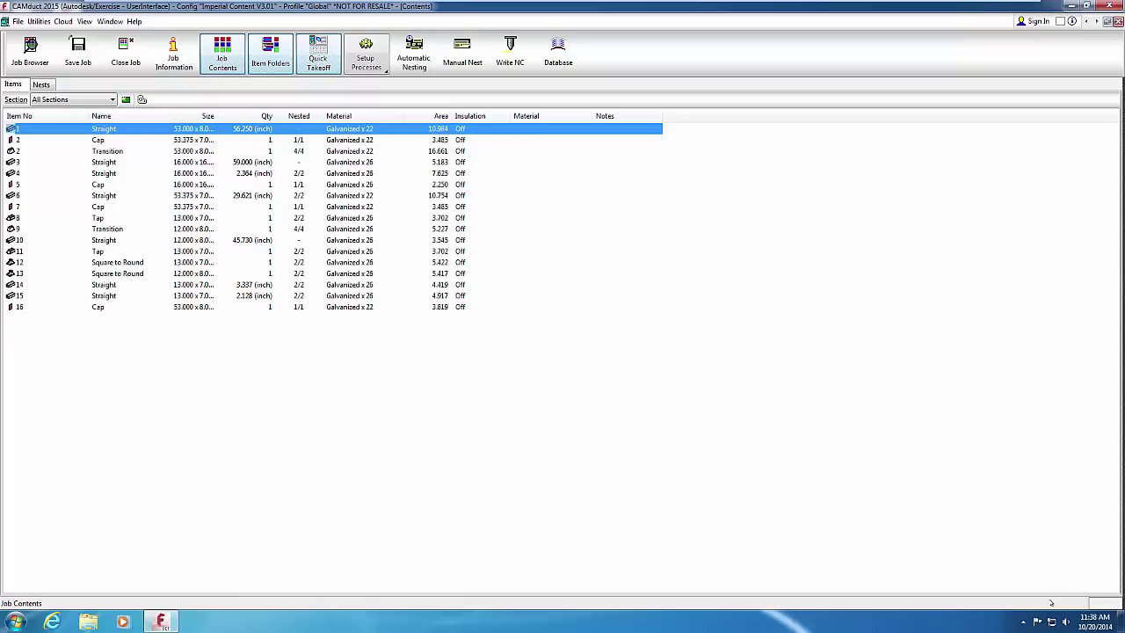
Open the properties of the Straight item 1, check its costing settings, and return to the general item settings
right_click(126, 130)
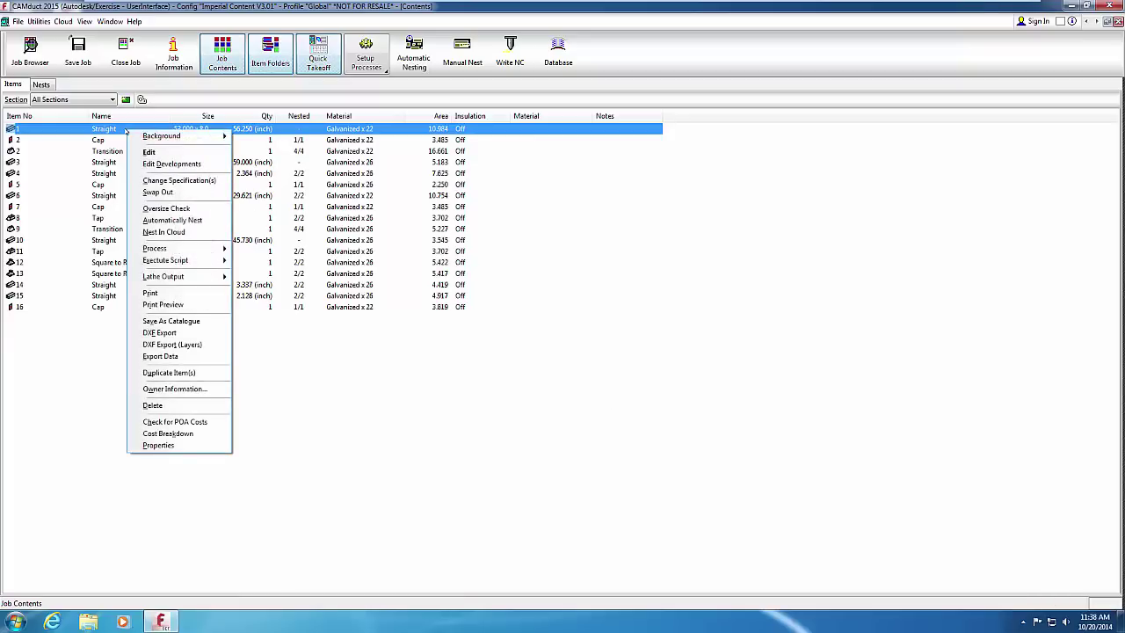
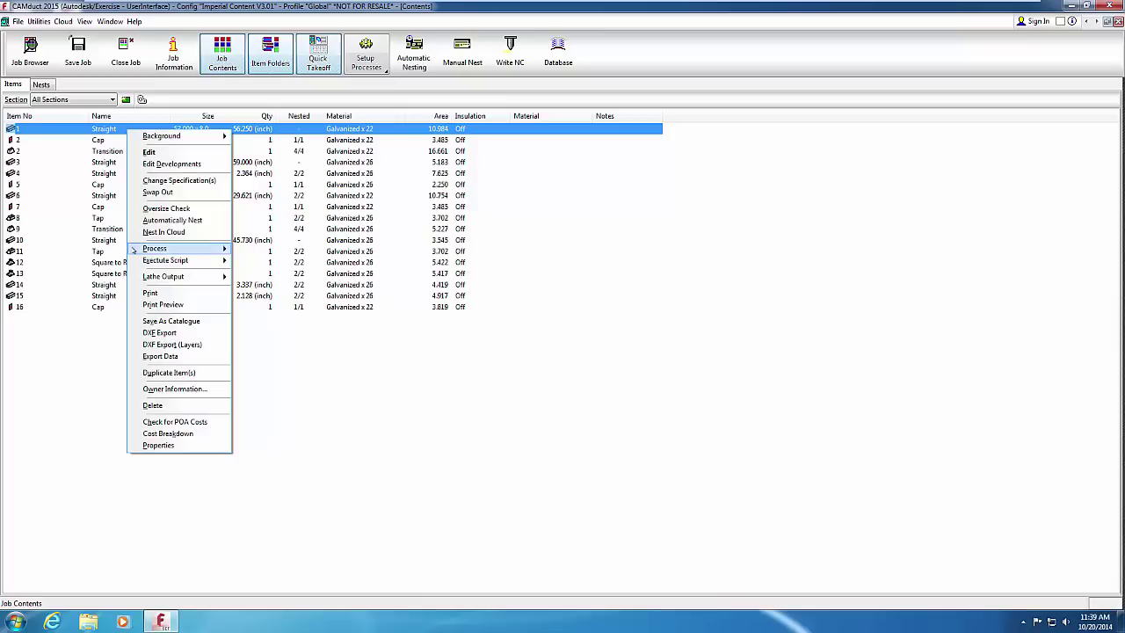
mouse_move(134, 251)
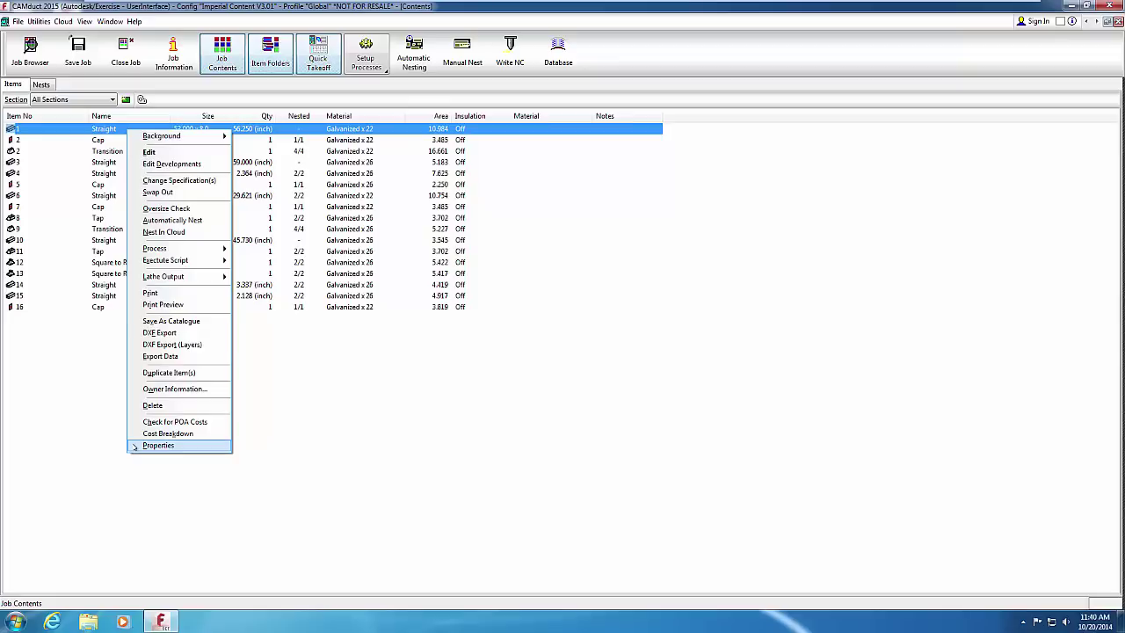
click(158, 445)
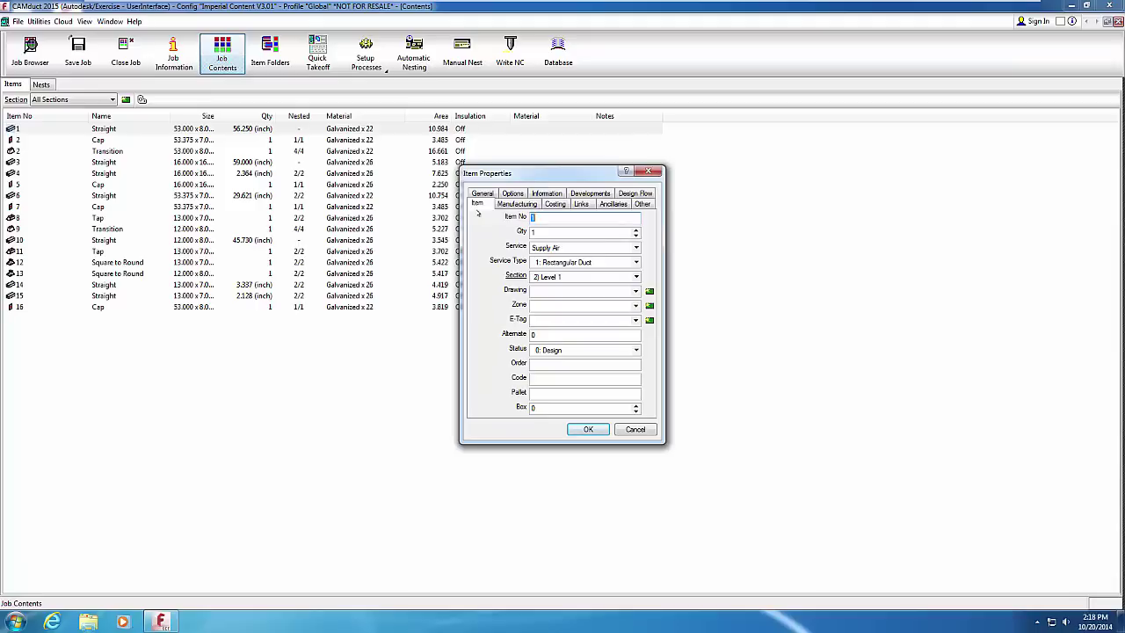
click(553, 203)
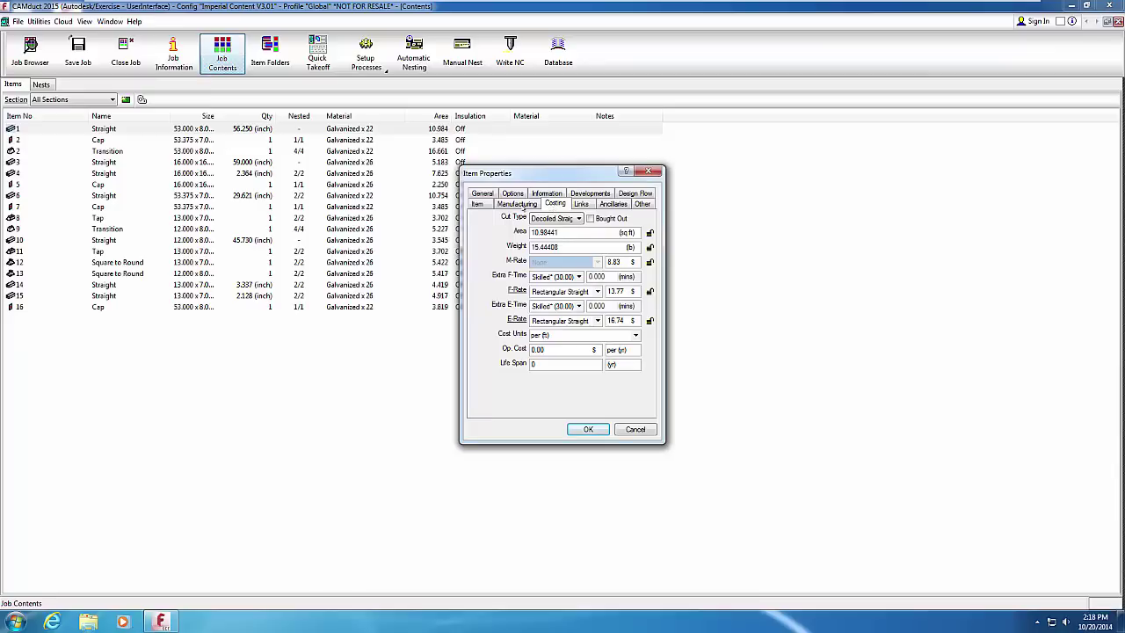
click(477, 204)
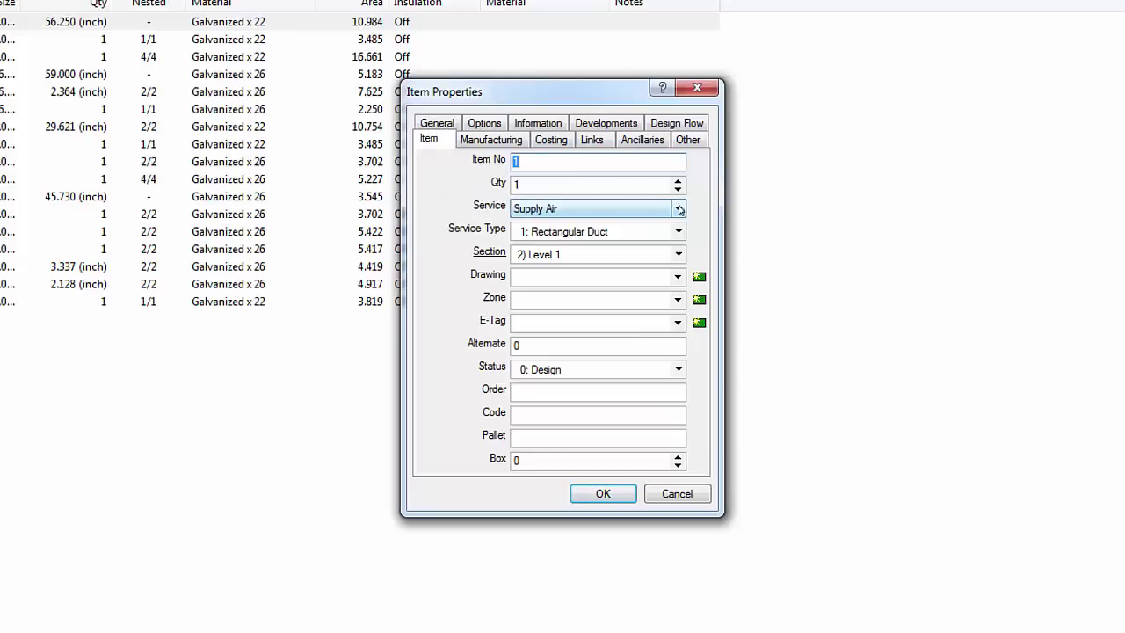
Examine the available Service, Service Type and Section choices for item 1 without changing them
click(680, 209)
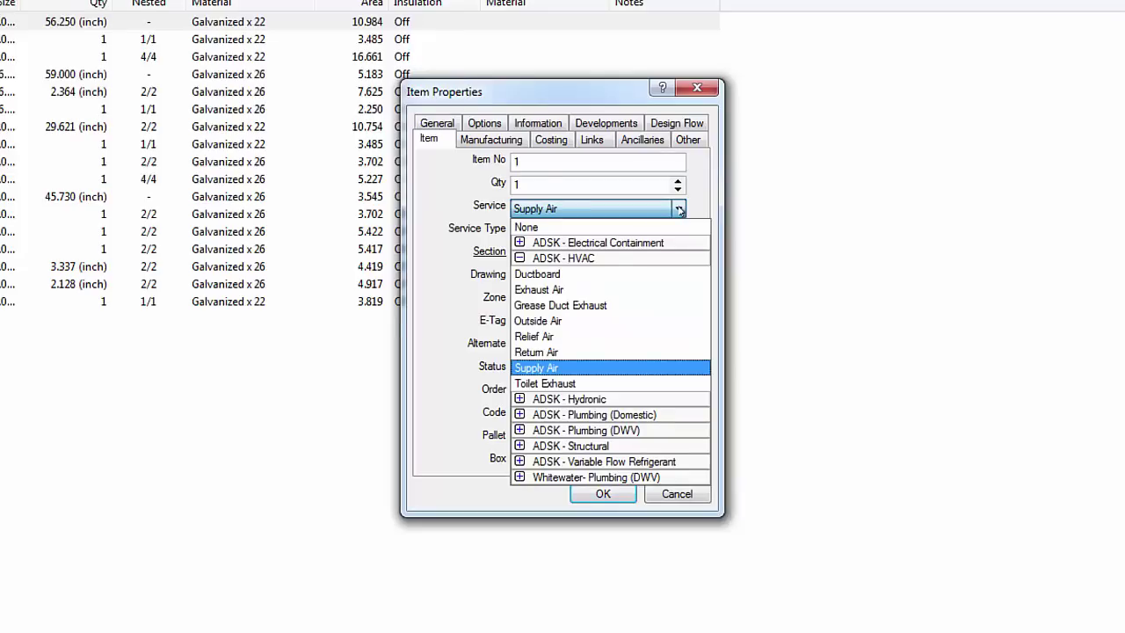
click(679, 209)
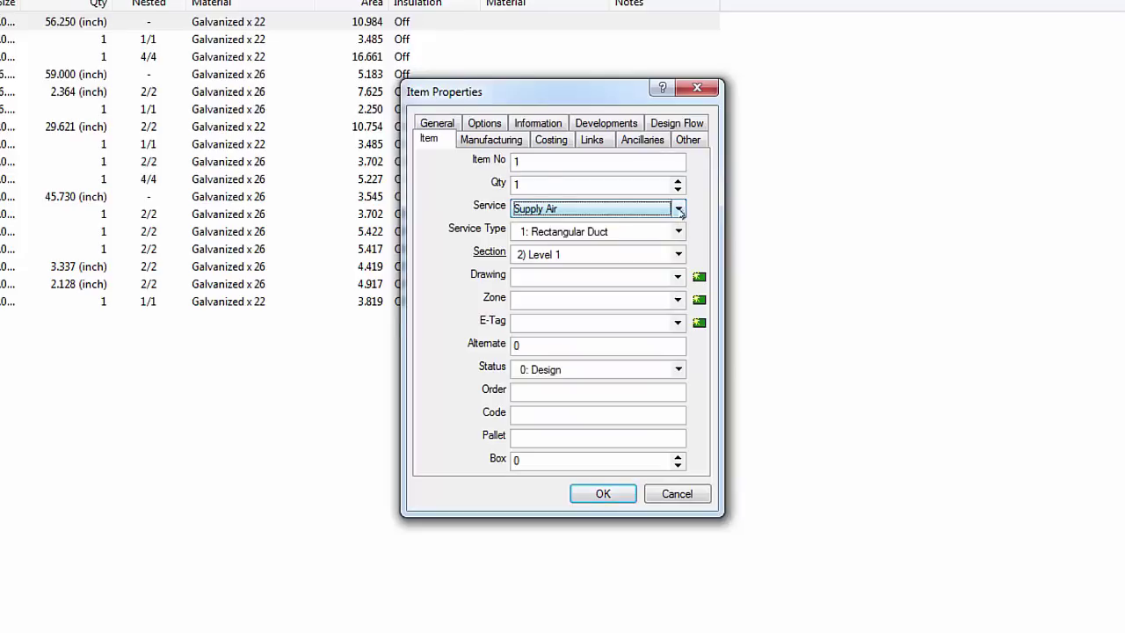
click(679, 231)
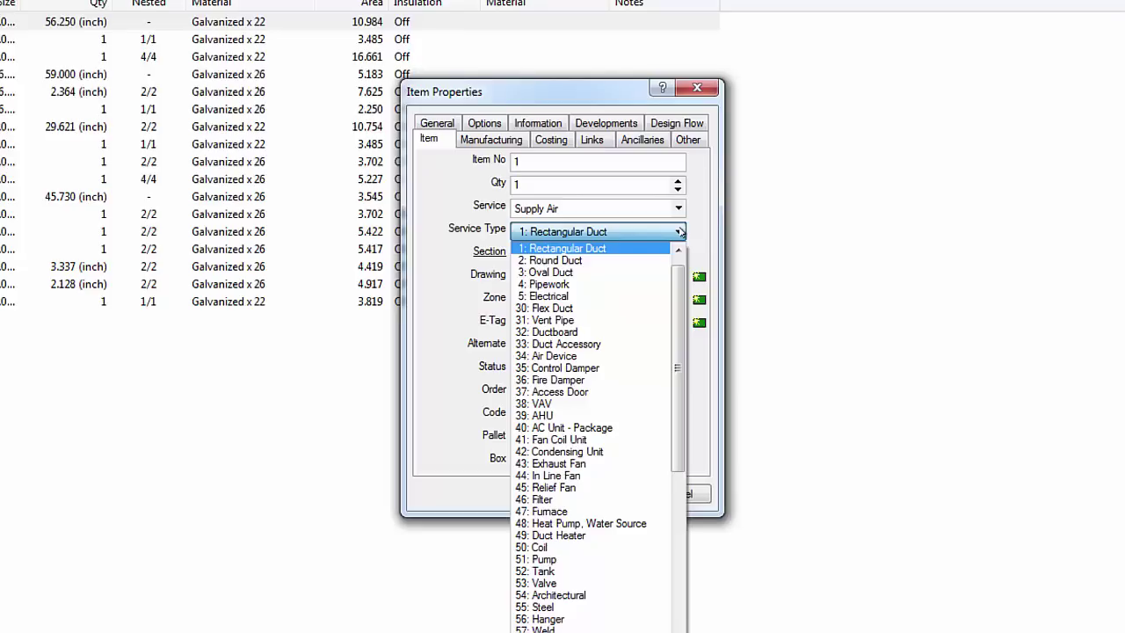
click(680, 231)
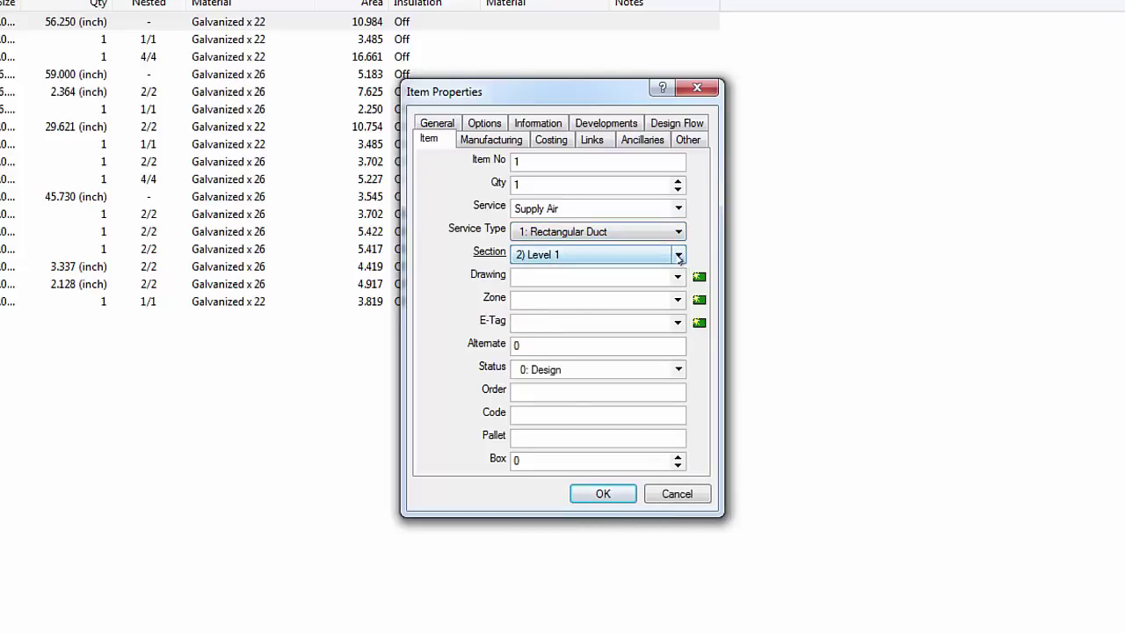
click(678, 254)
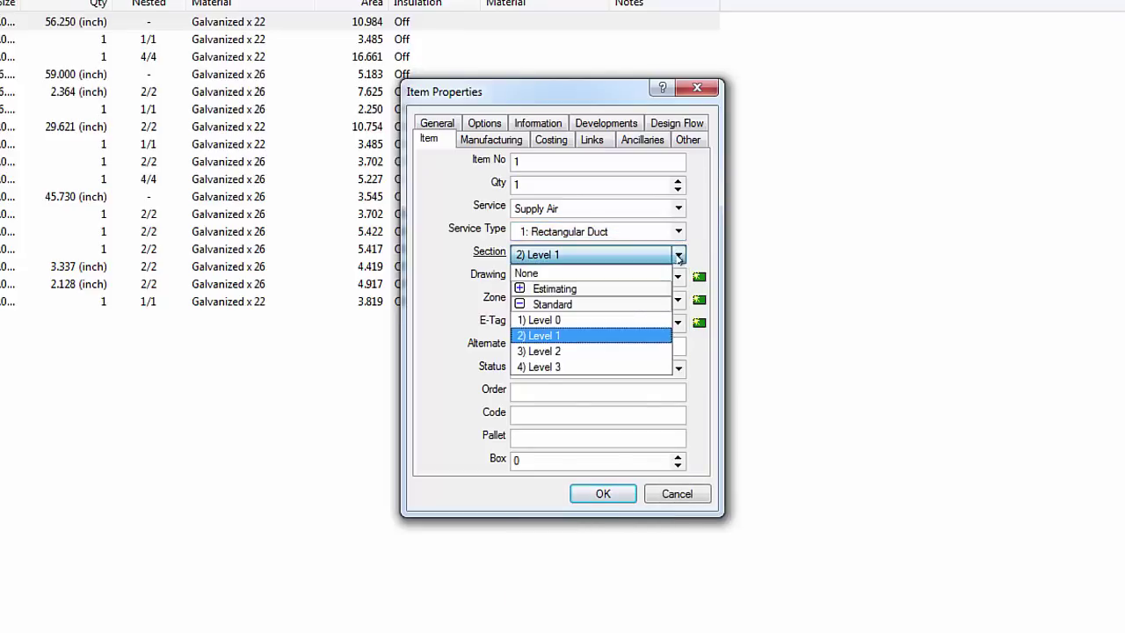
click(679, 254)
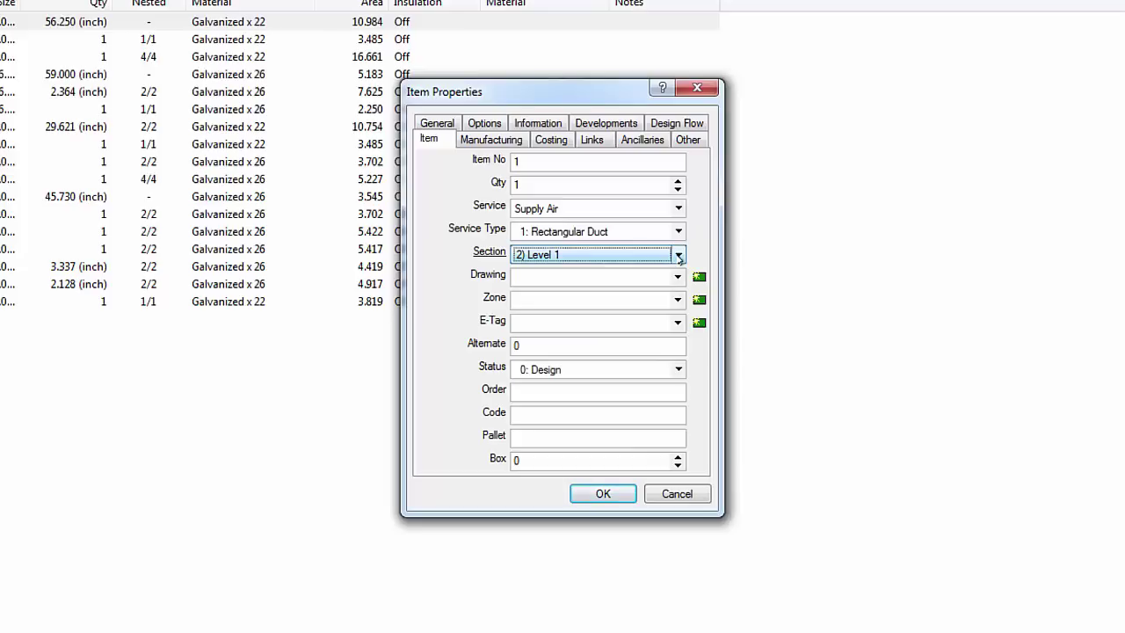
Examine item 1's manufacturing settings, including the Specification, Insul Spec, Material and gauge choices, without changing them
click(502, 140)
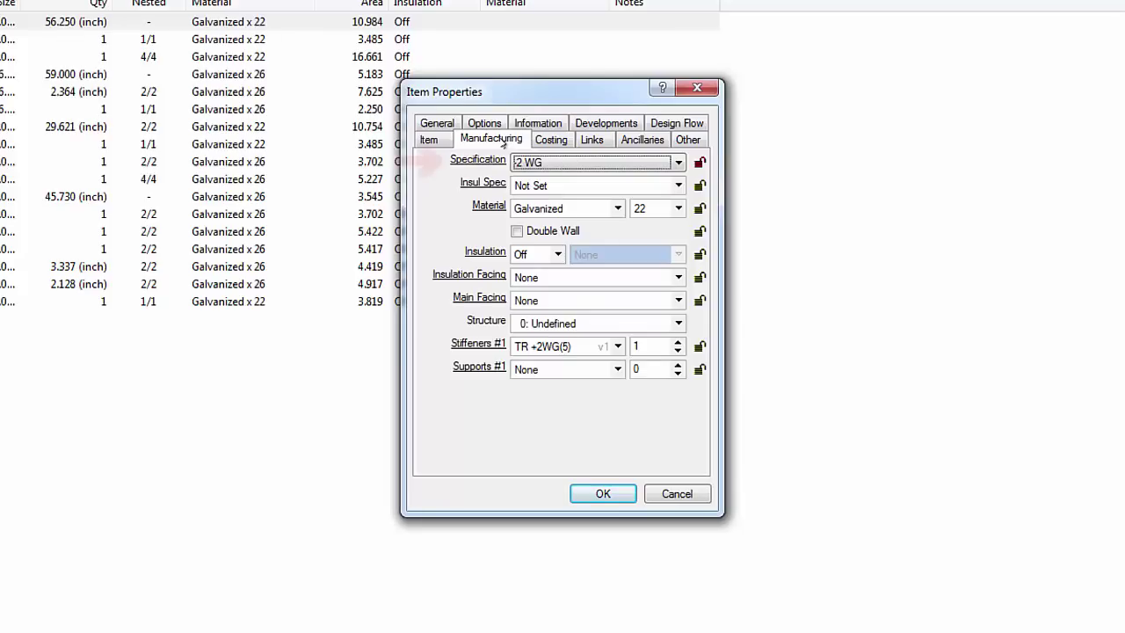
click(679, 164)
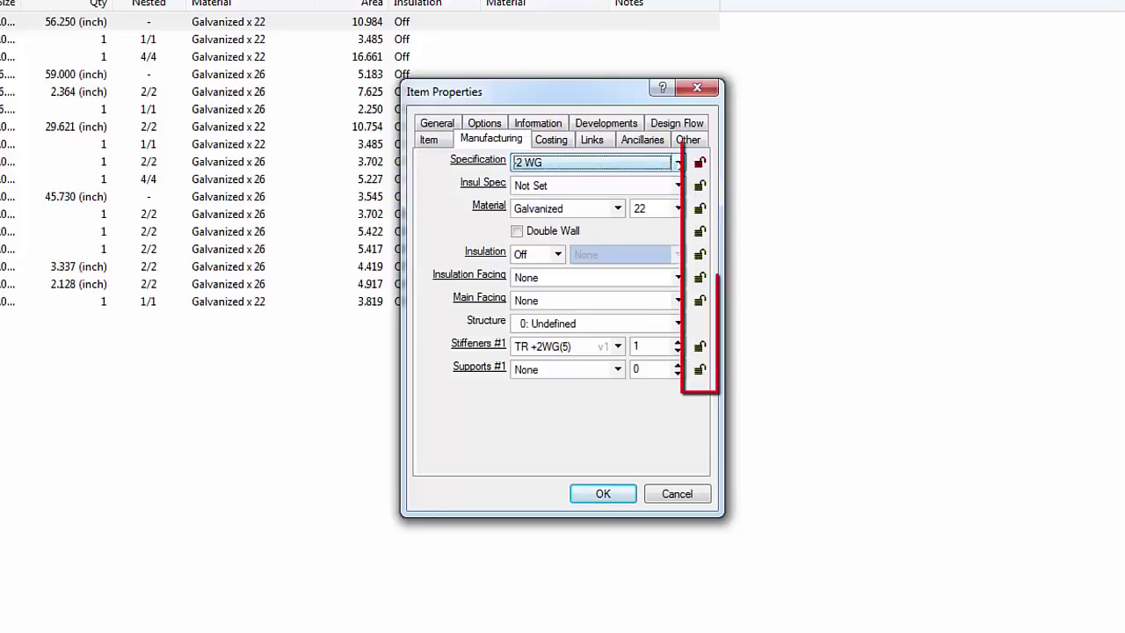
click(680, 186)
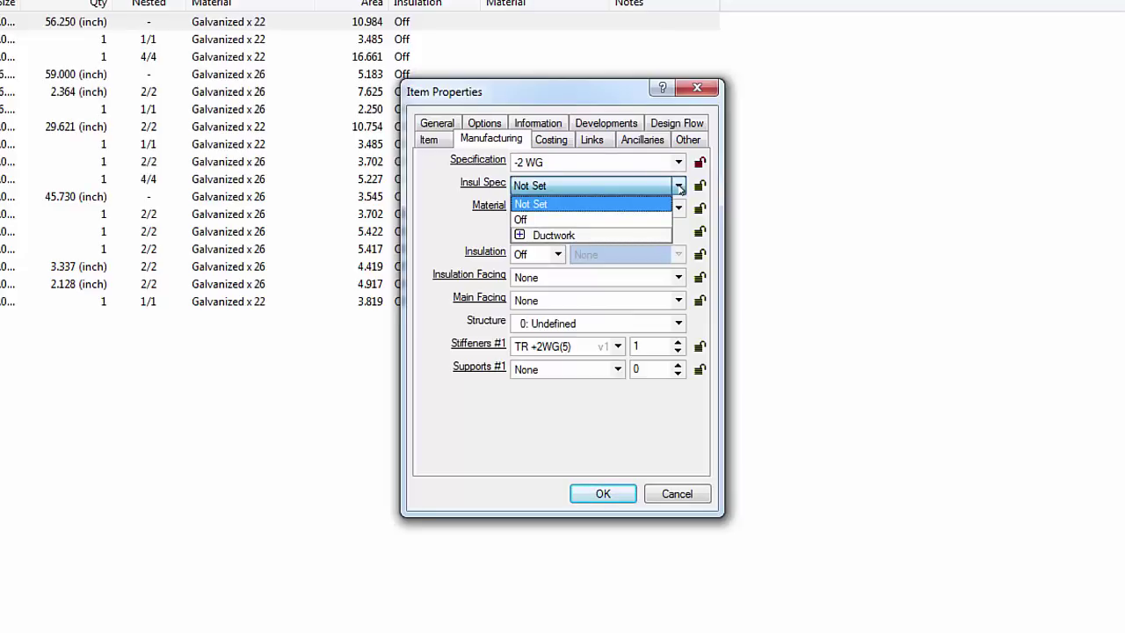
click(679, 187)
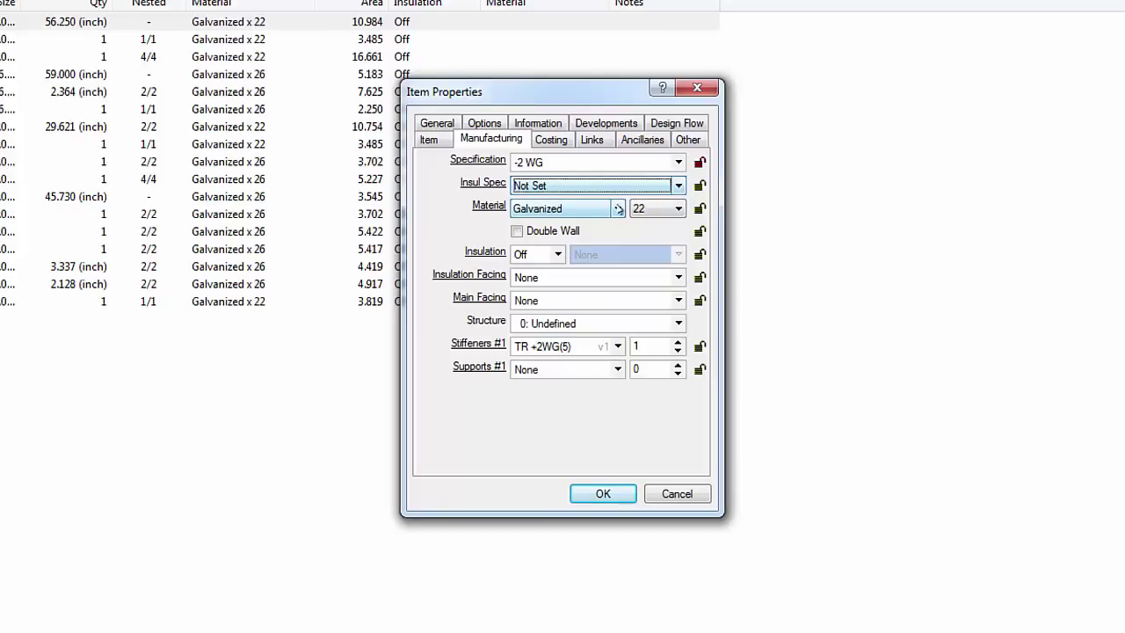
click(618, 209)
click(618, 208)
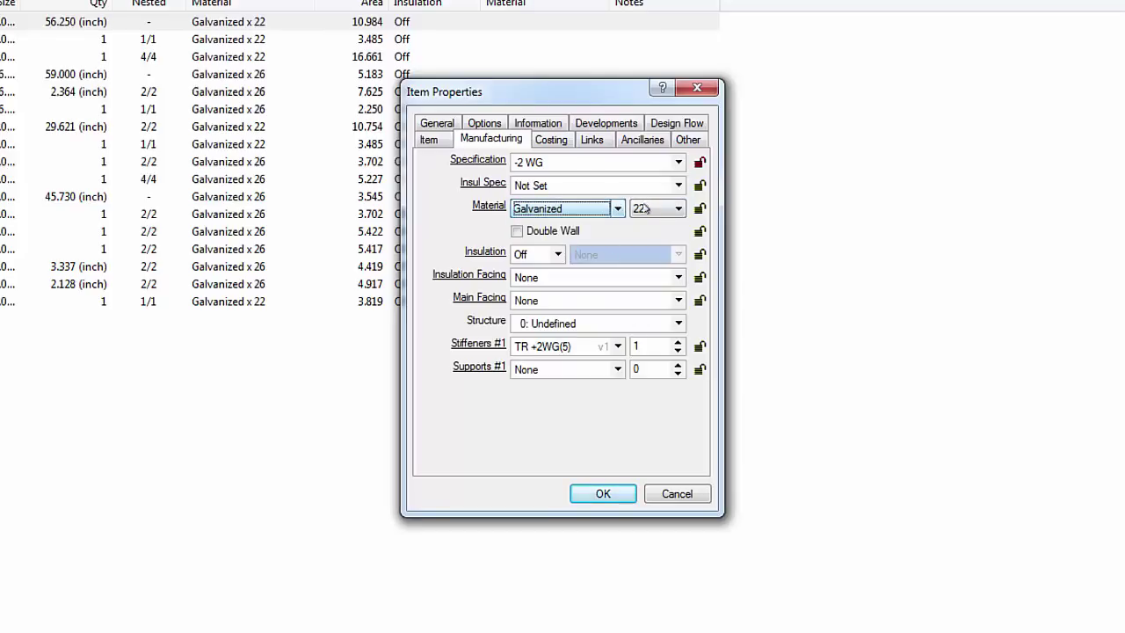
click(679, 208)
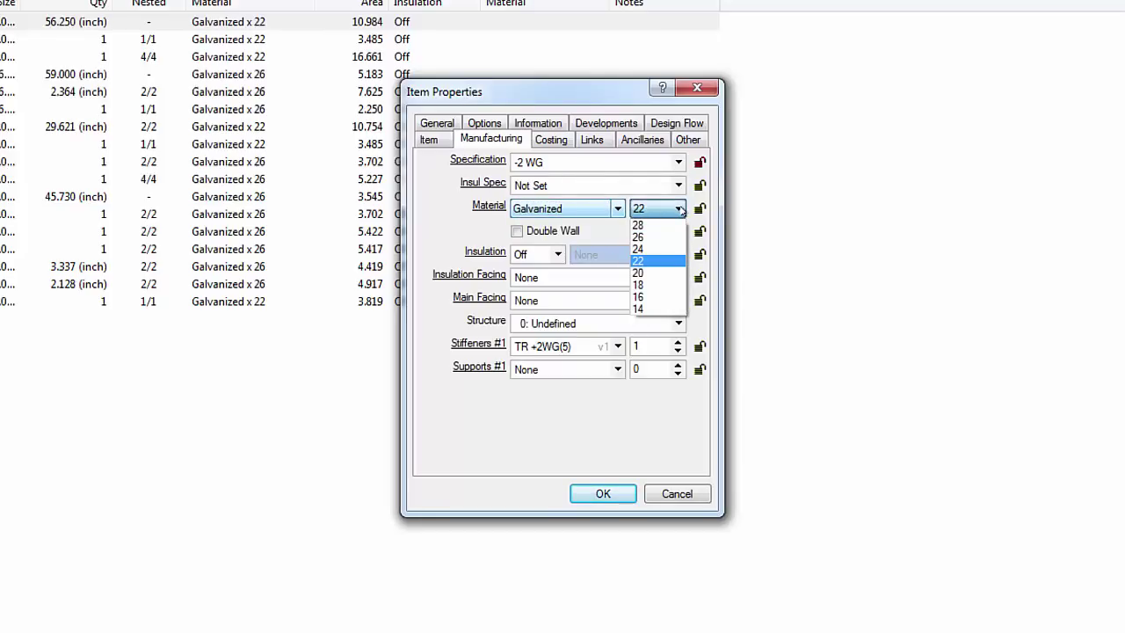
click(682, 208)
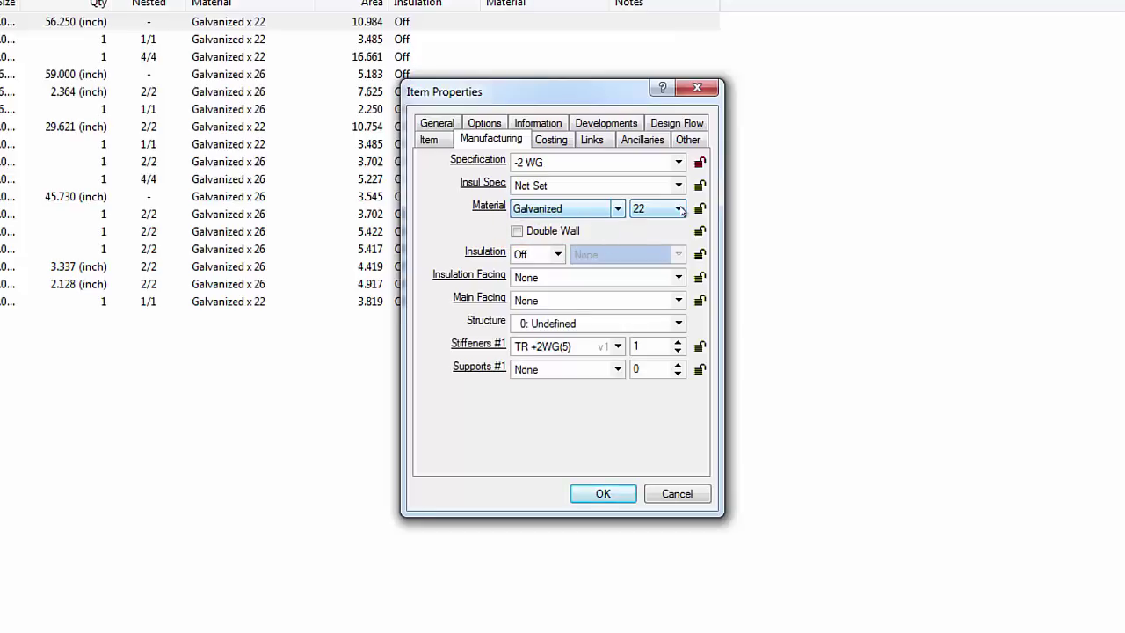
Turn on Double Wall for item 1 and examine the Skin Material, skin gauge and Insulation choices
click(517, 231)
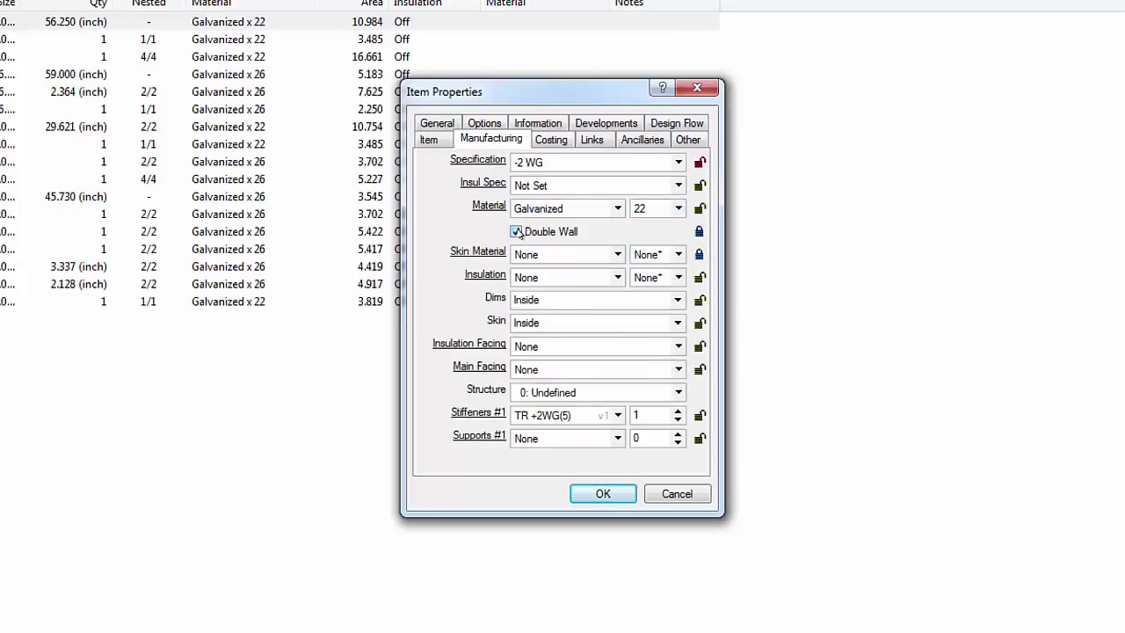
click(619, 254)
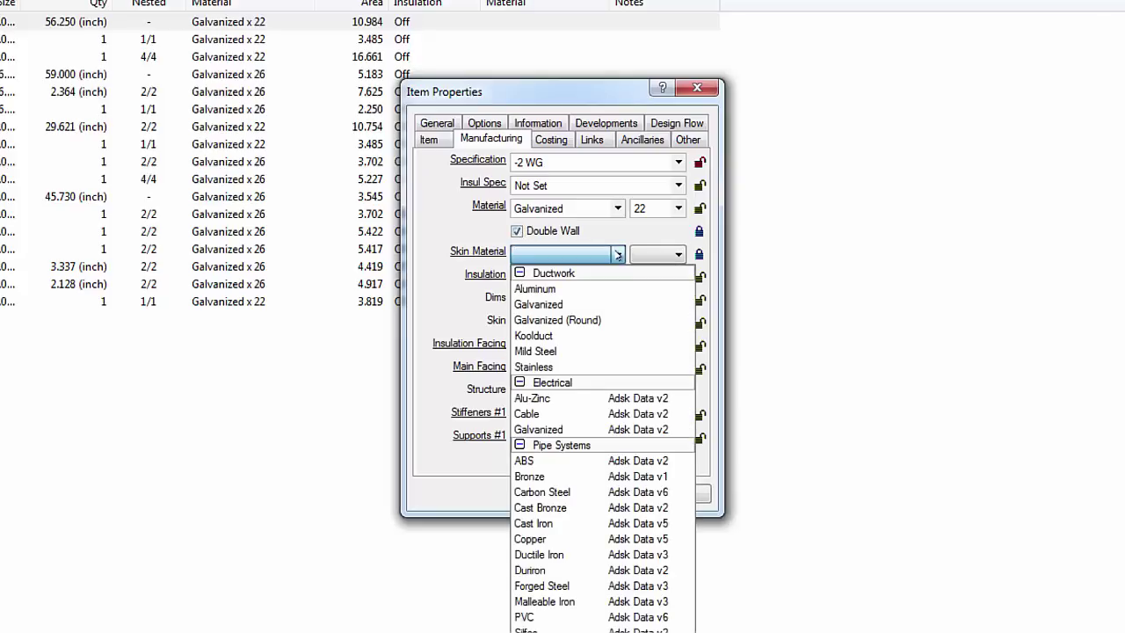
click(618, 254)
click(679, 255)
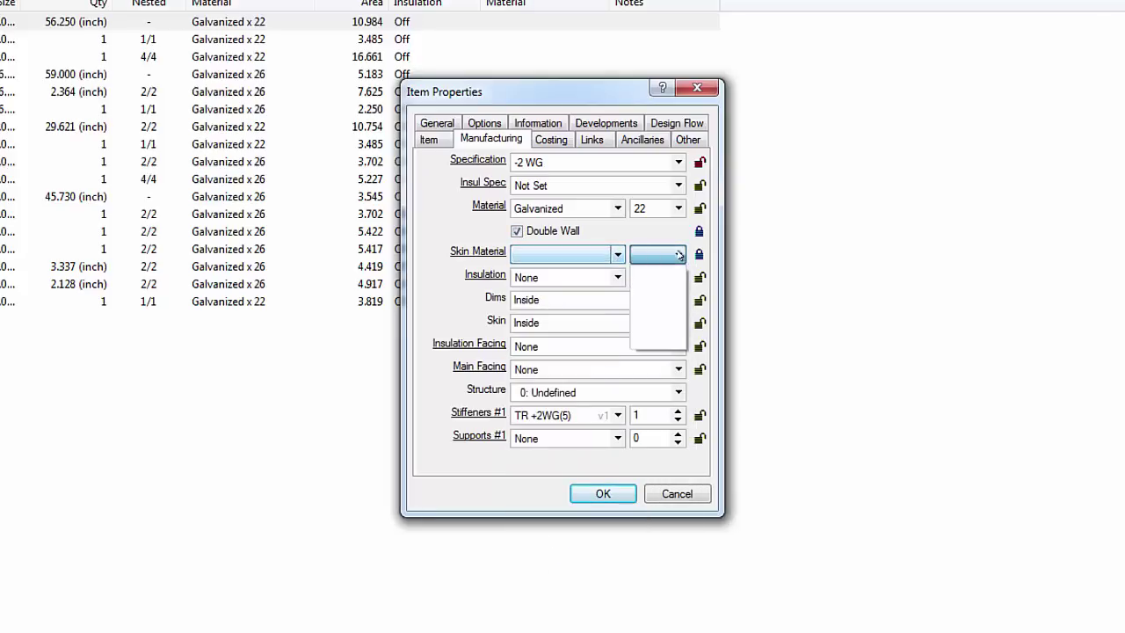
click(680, 255)
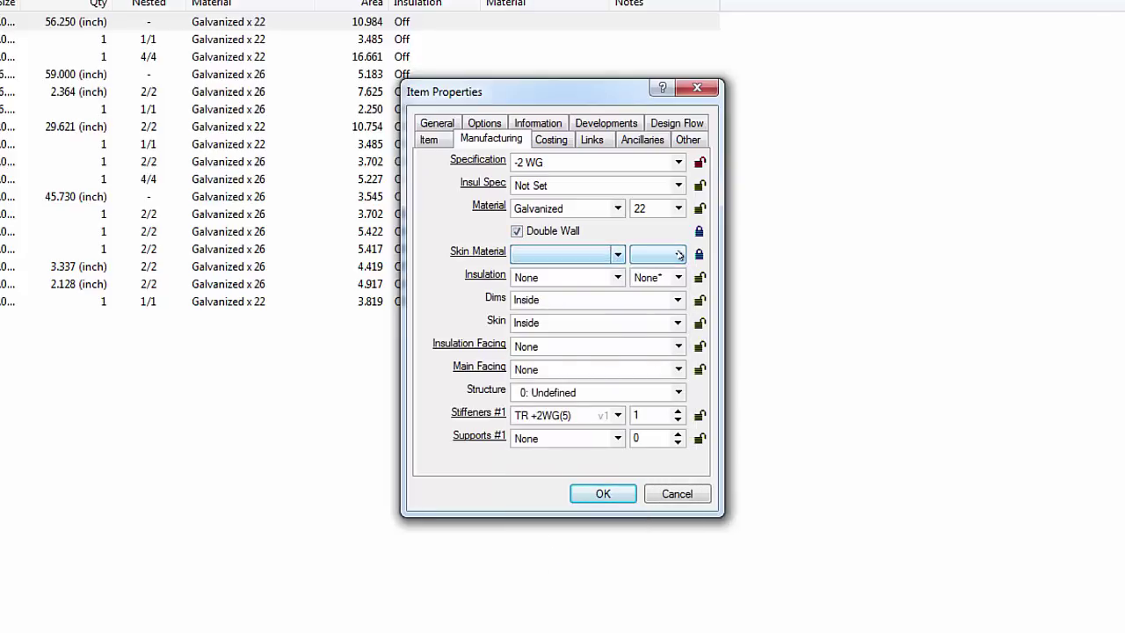
click(619, 278)
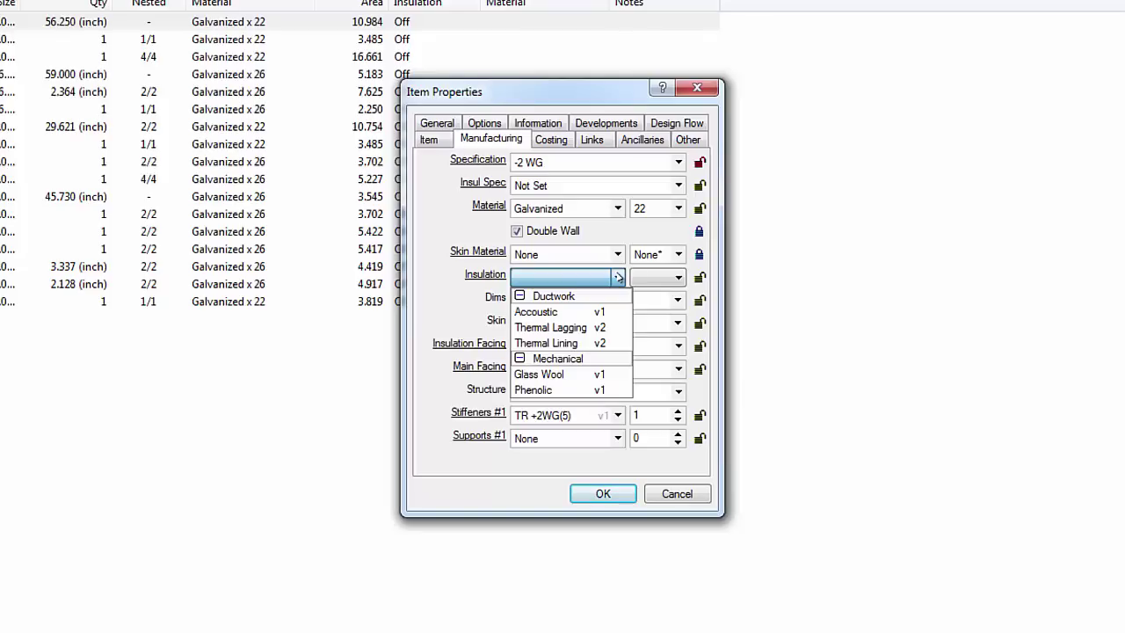
click(619, 278)
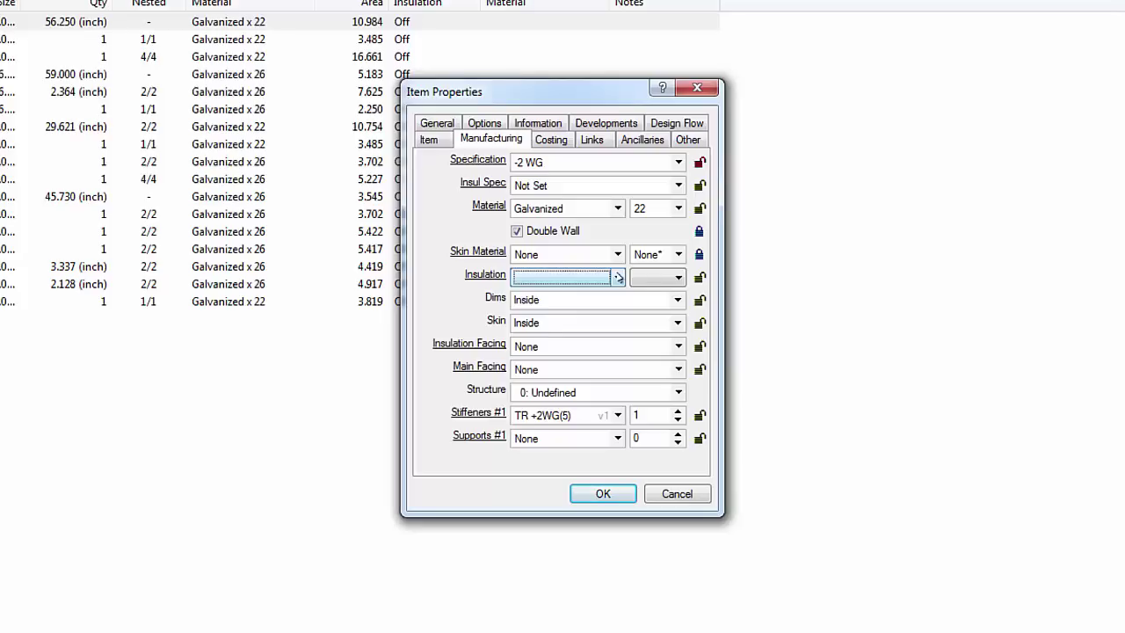
Examine the Dims, Skin, Insulation Facing and Main Facing choices for item 1 without changing them
click(678, 300)
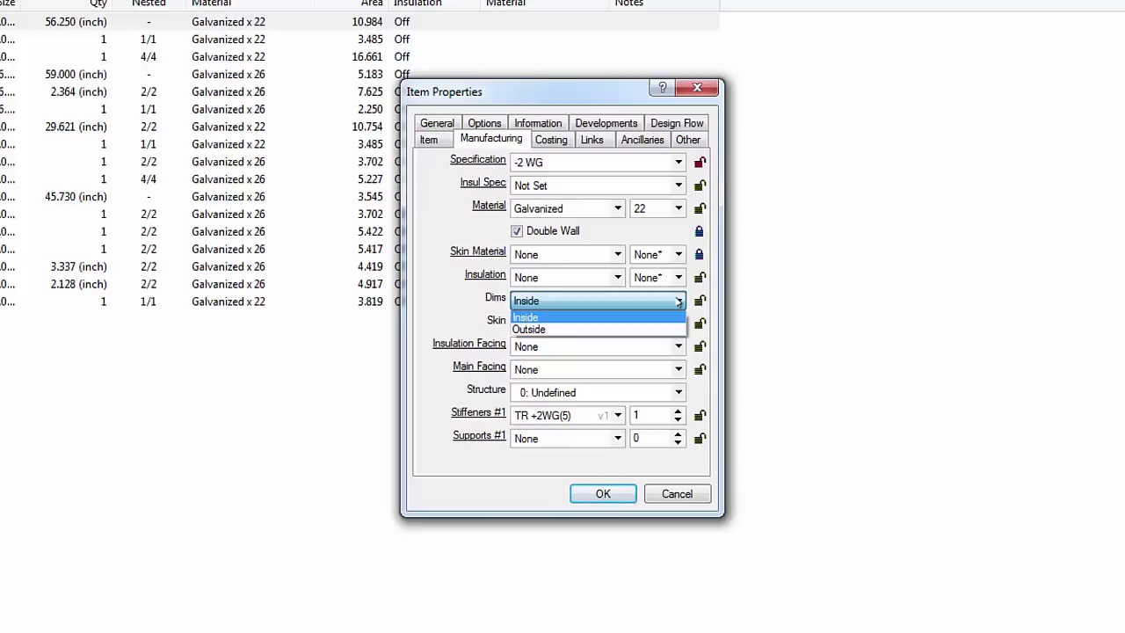
click(679, 302)
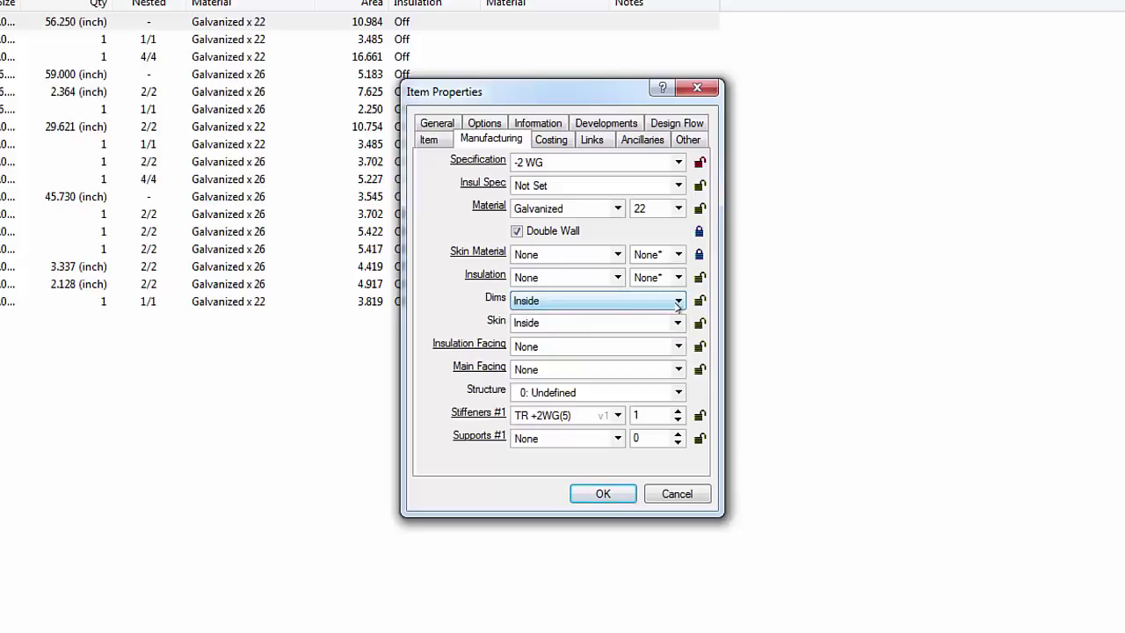
click(679, 324)
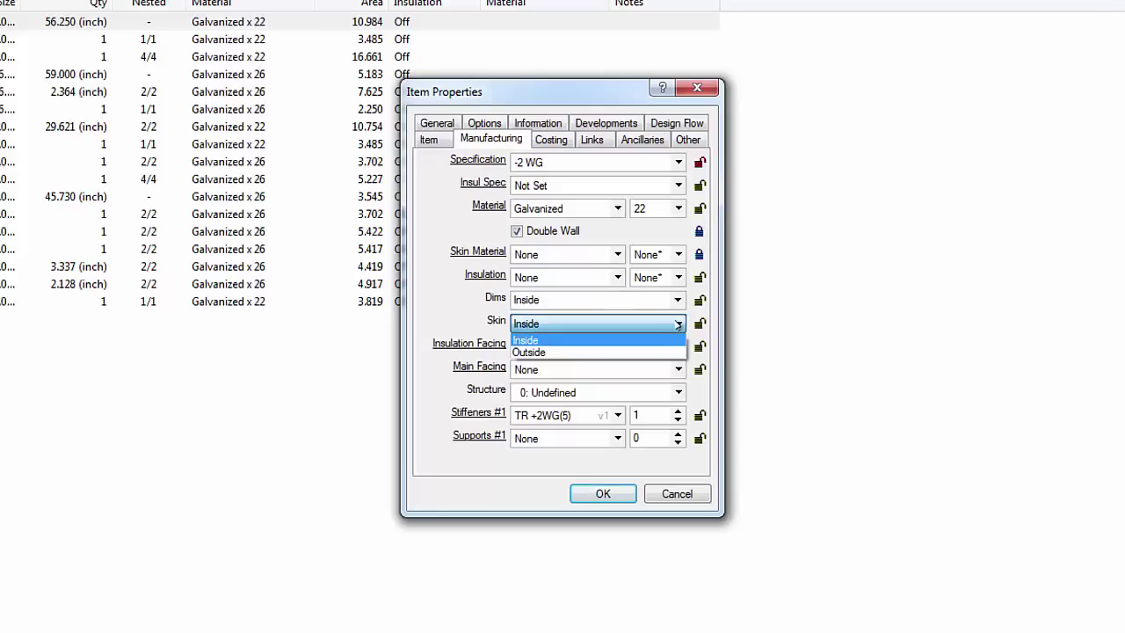
click(679, 324)
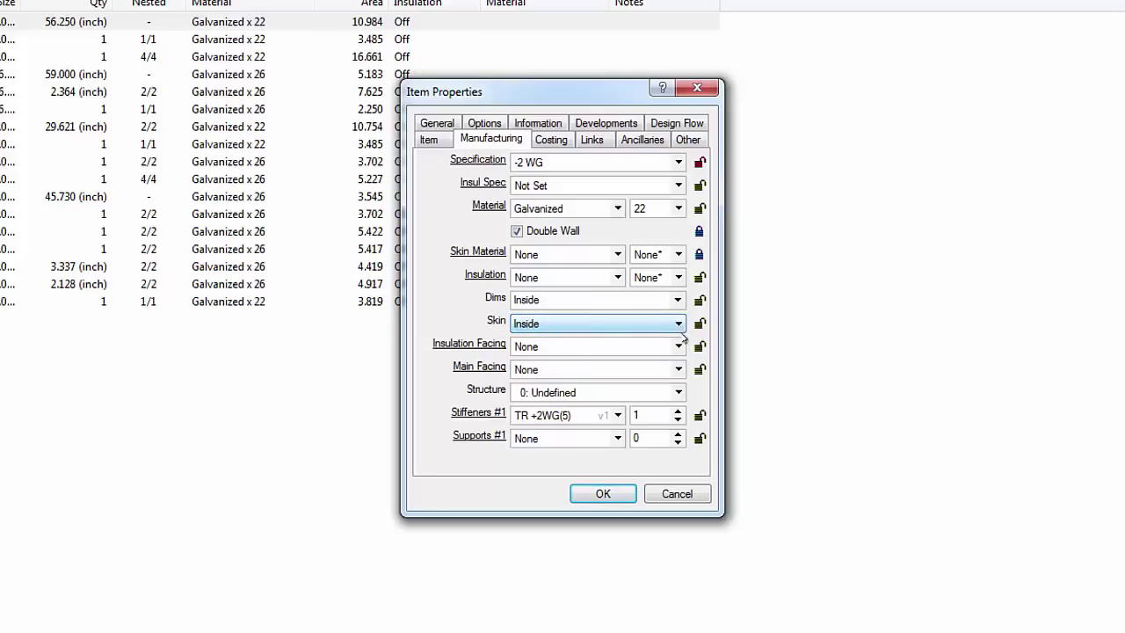
click(680, 346)
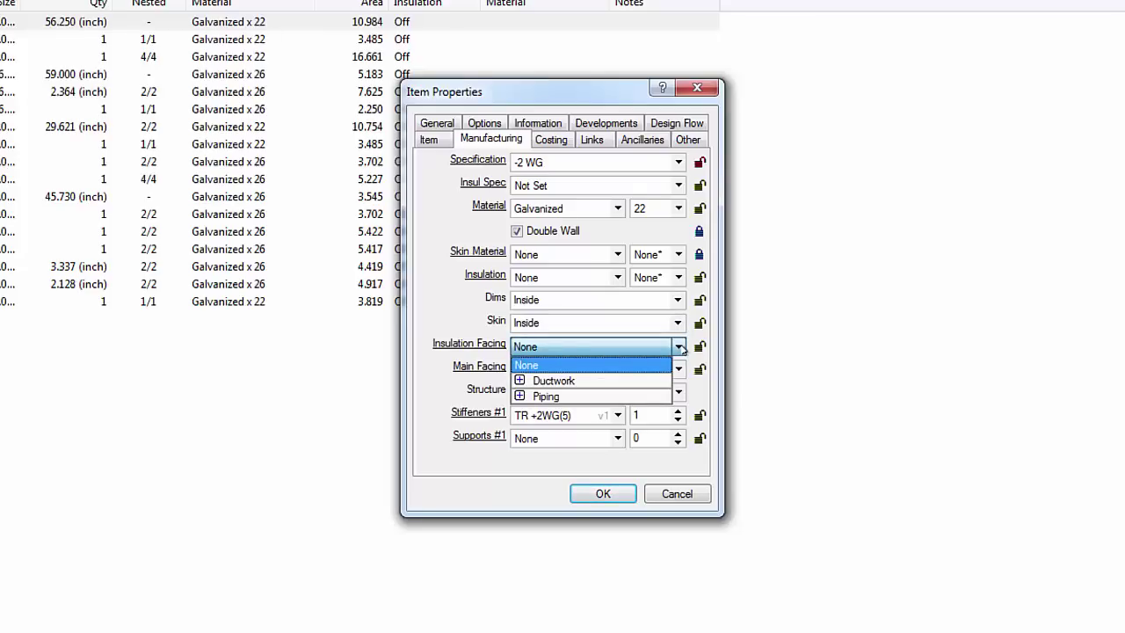
click(681, 348)
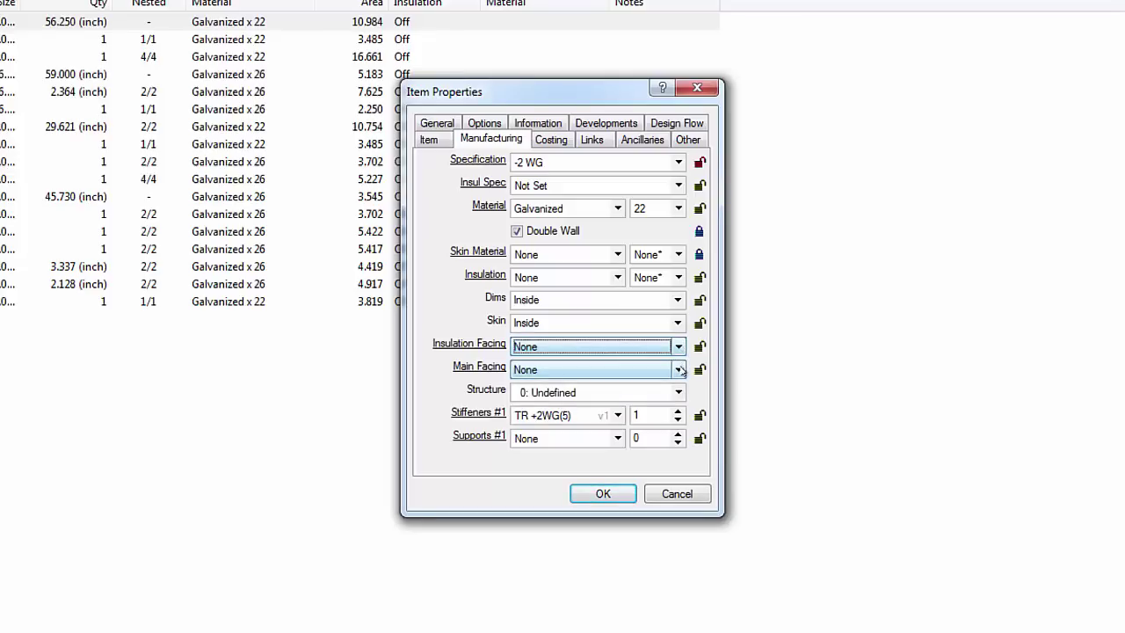
click(680, 370)
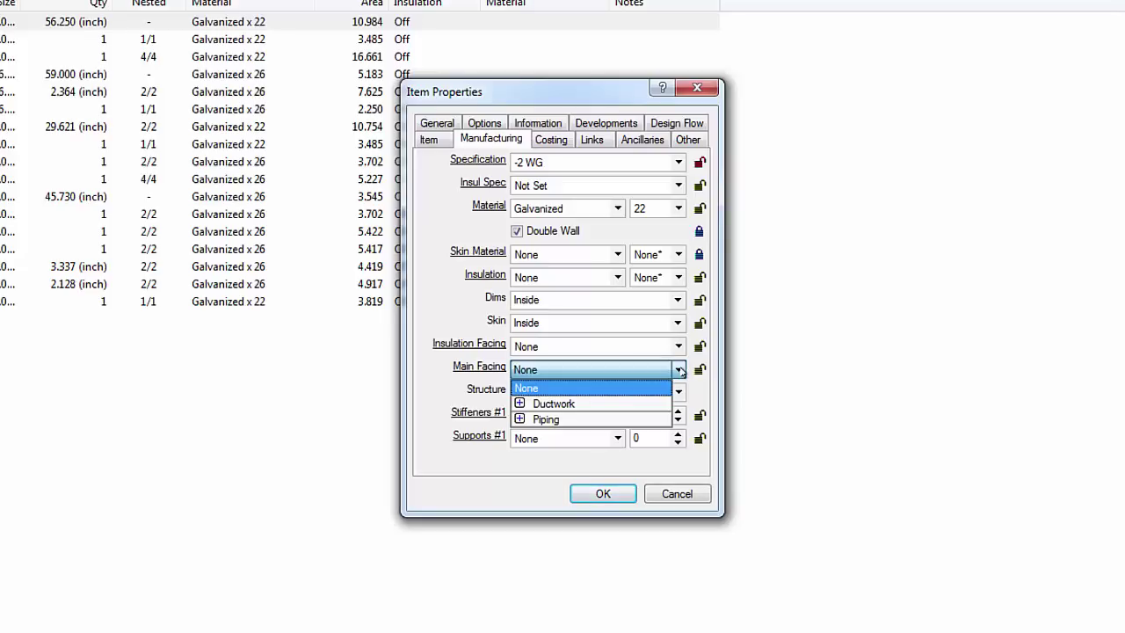
click(682, 373)
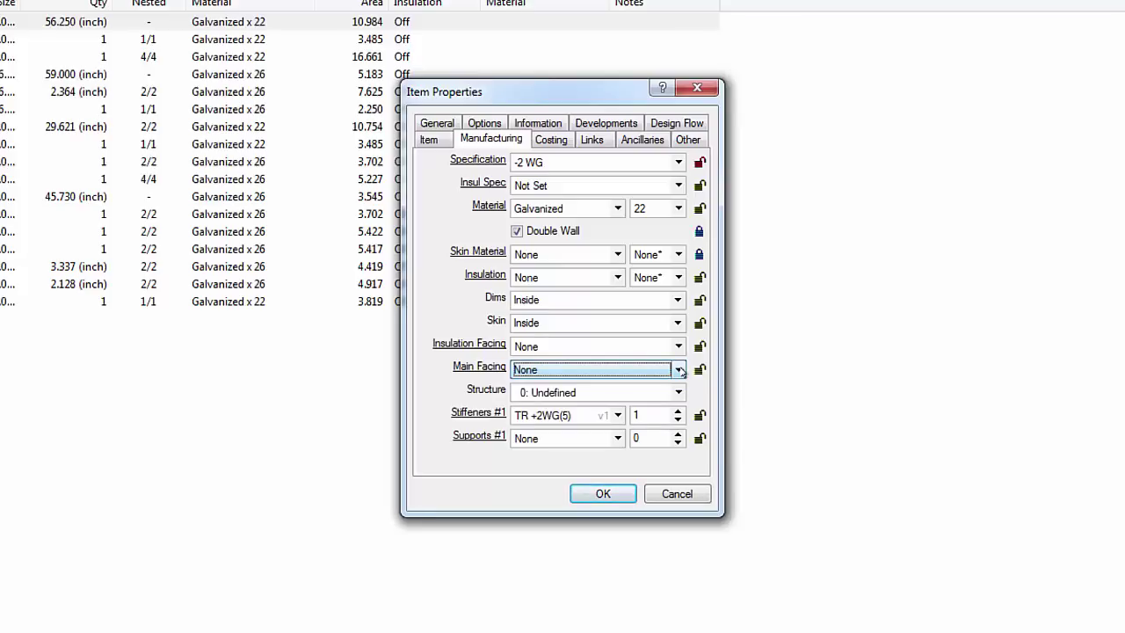
Examine the Structure, Stiffeners #1 and Supports #1 choices for item 1, keeping the existing selections
click(680, 393)
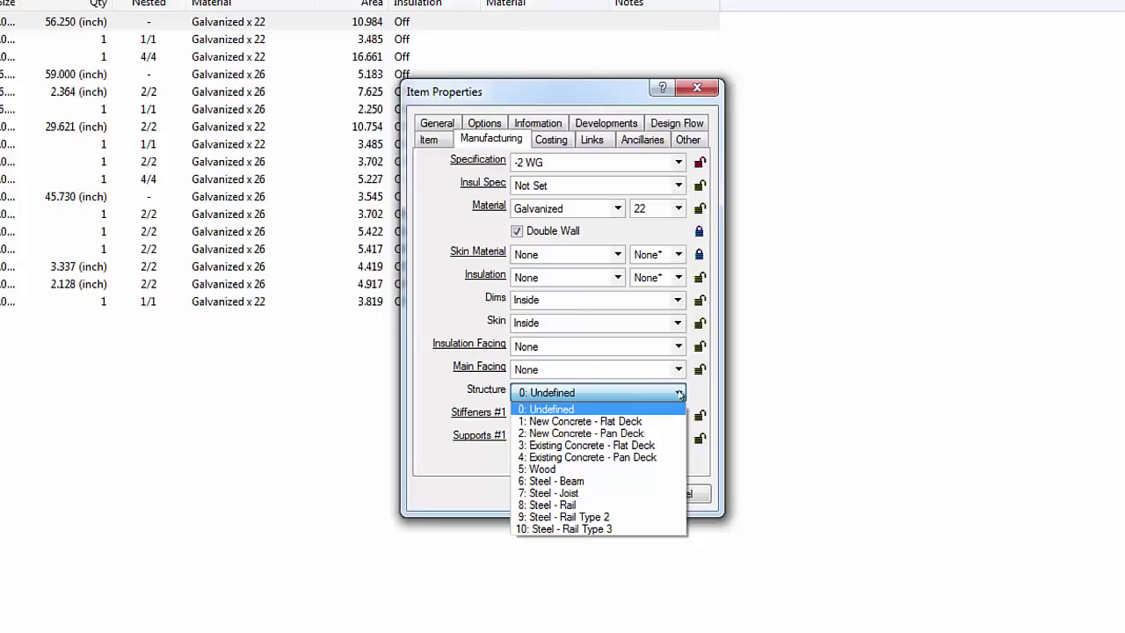
click(679, 395)
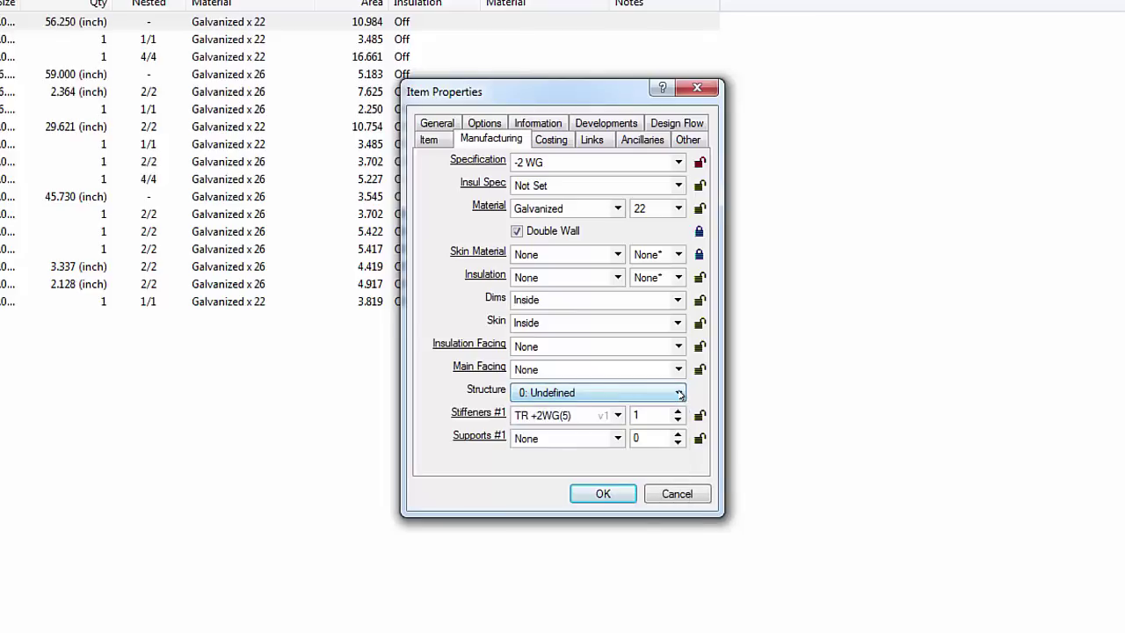
click(618, 416)
click(618, 416)
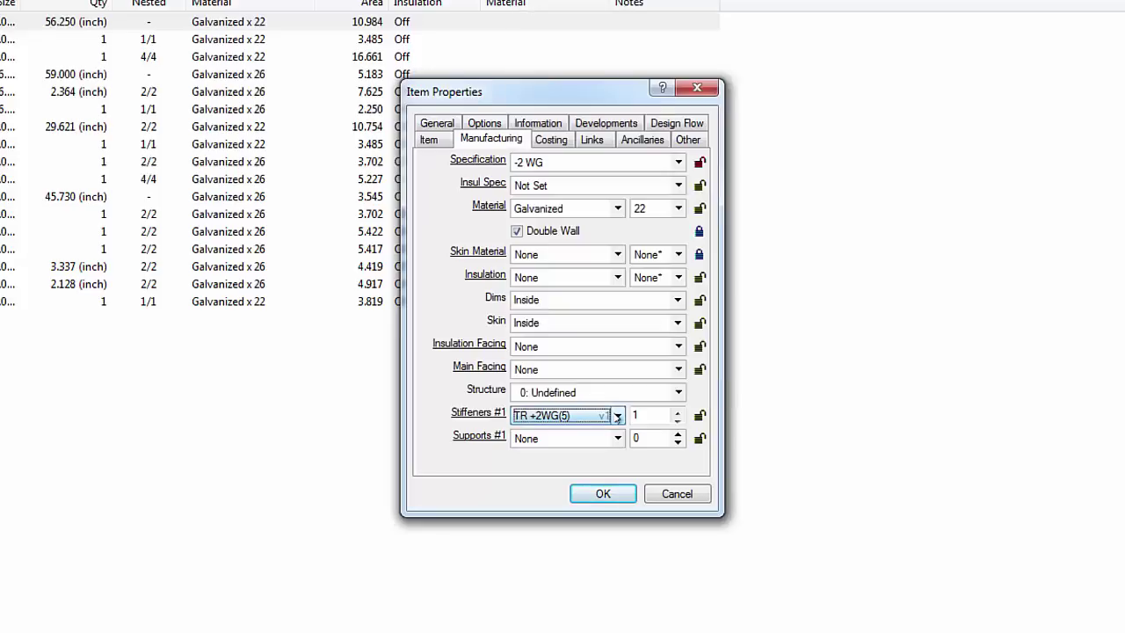
click(618, 439)
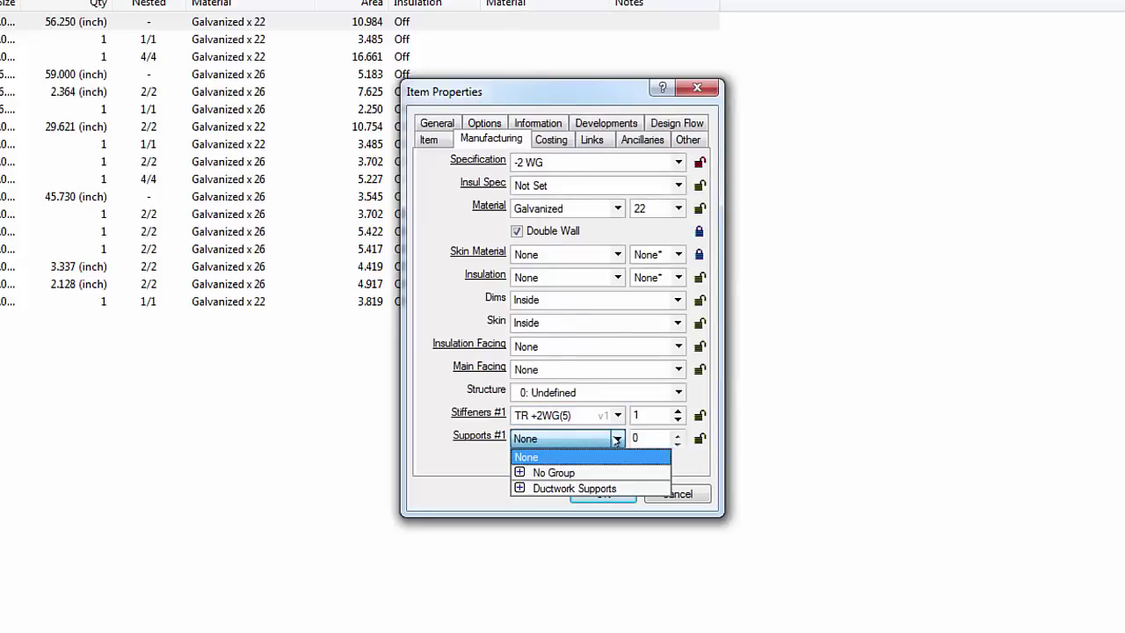
click(617, 439)
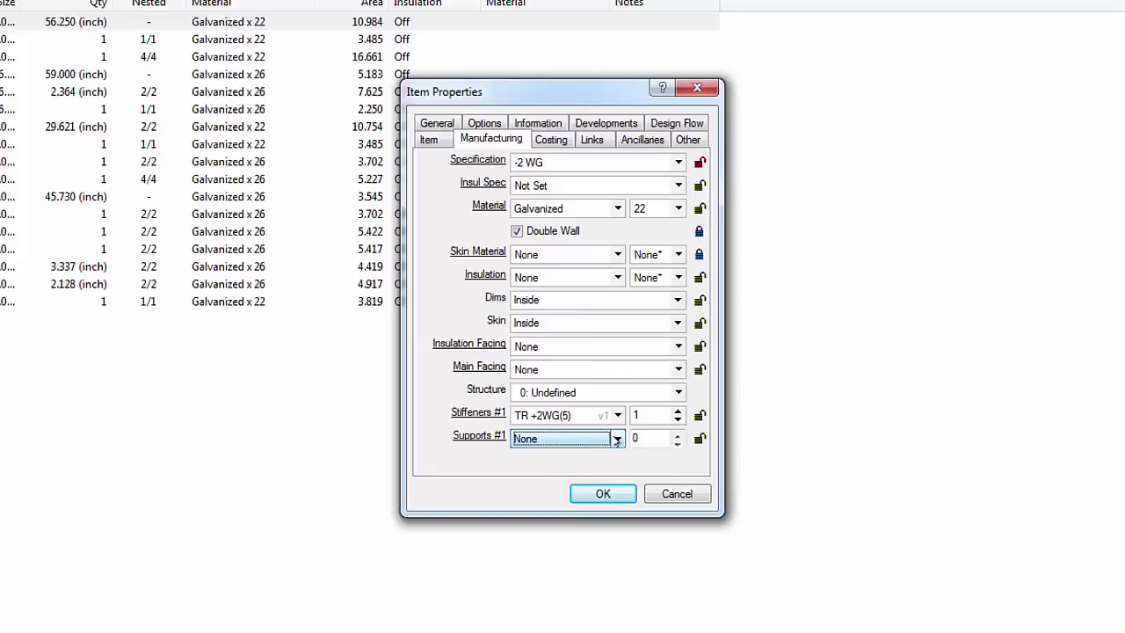
Check item 1's connectors and seams, and view the predefined Notes choices in its general properties
click(692, 143)
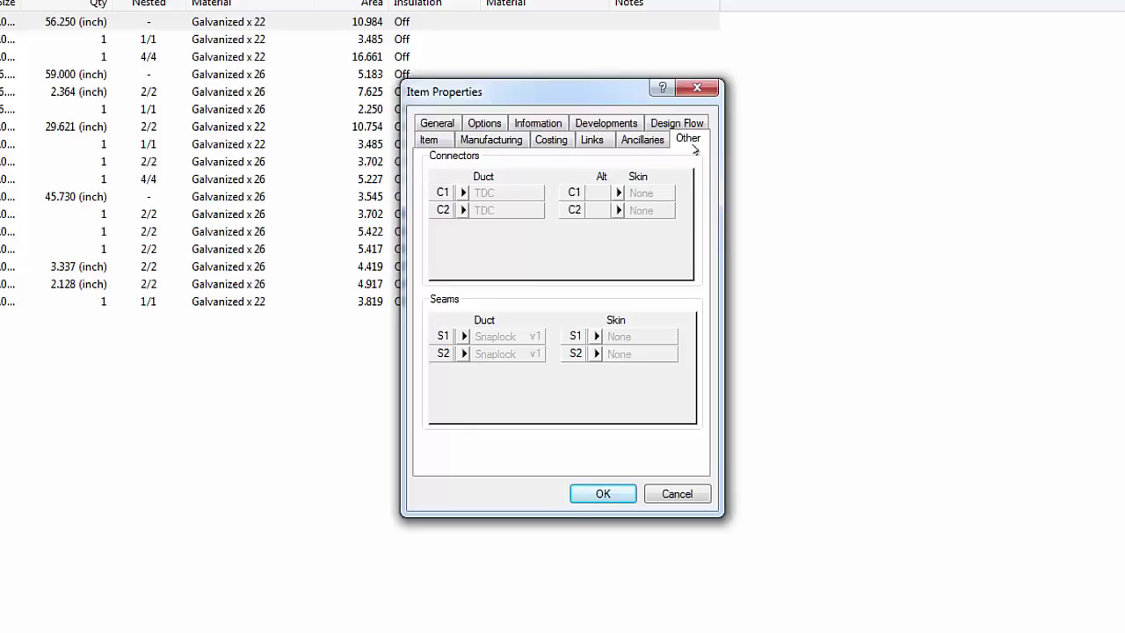
click(449, 124)
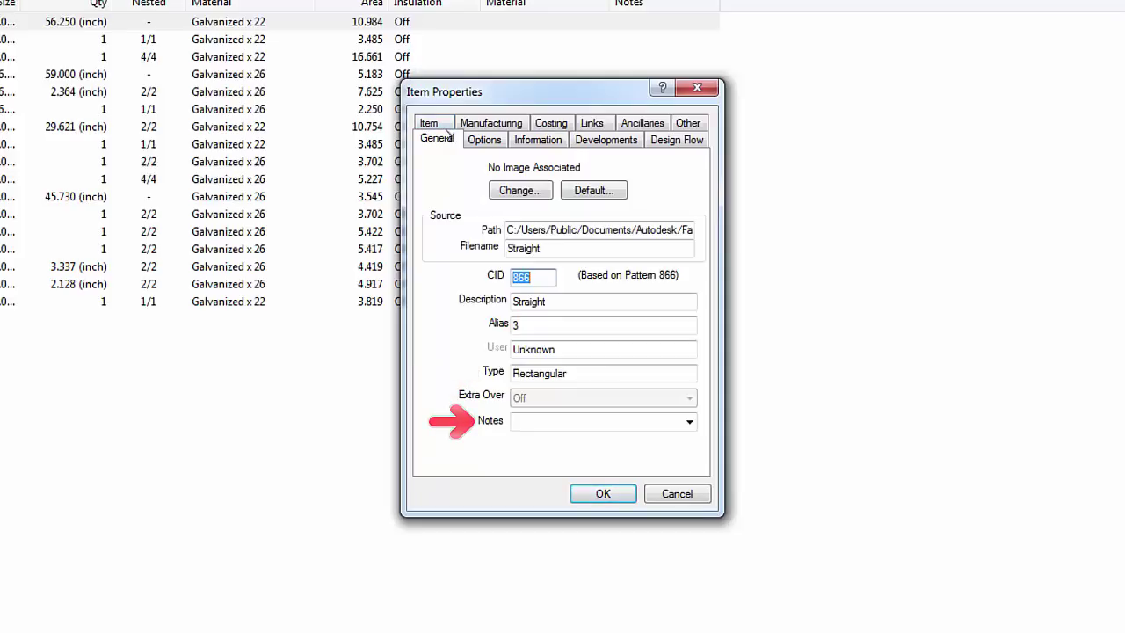
click(690, 422)
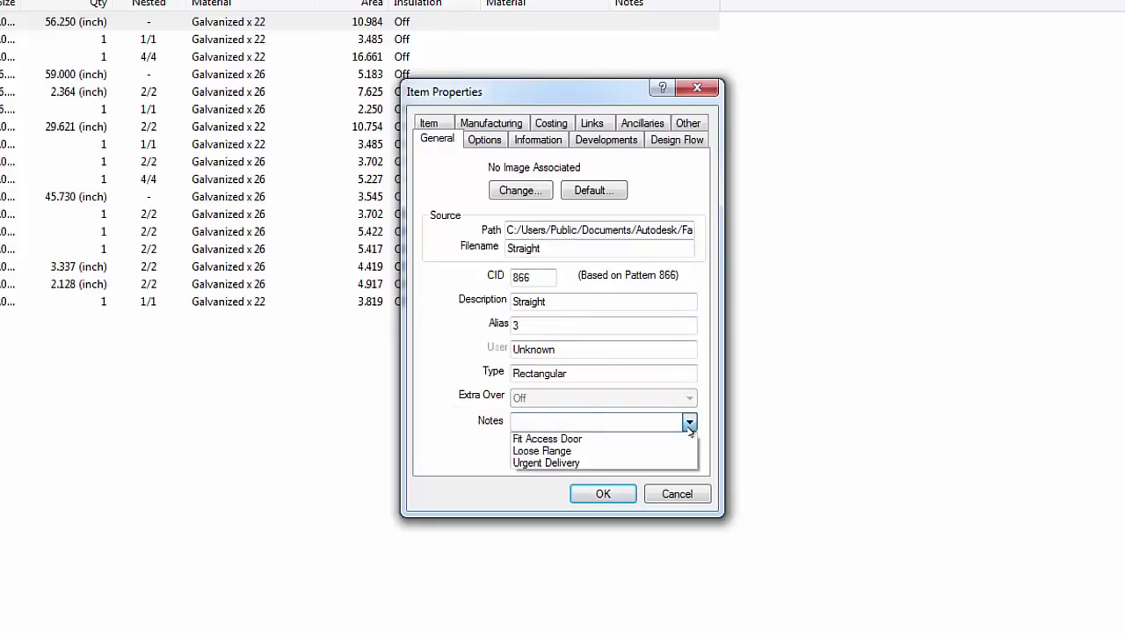
click(689, 422)
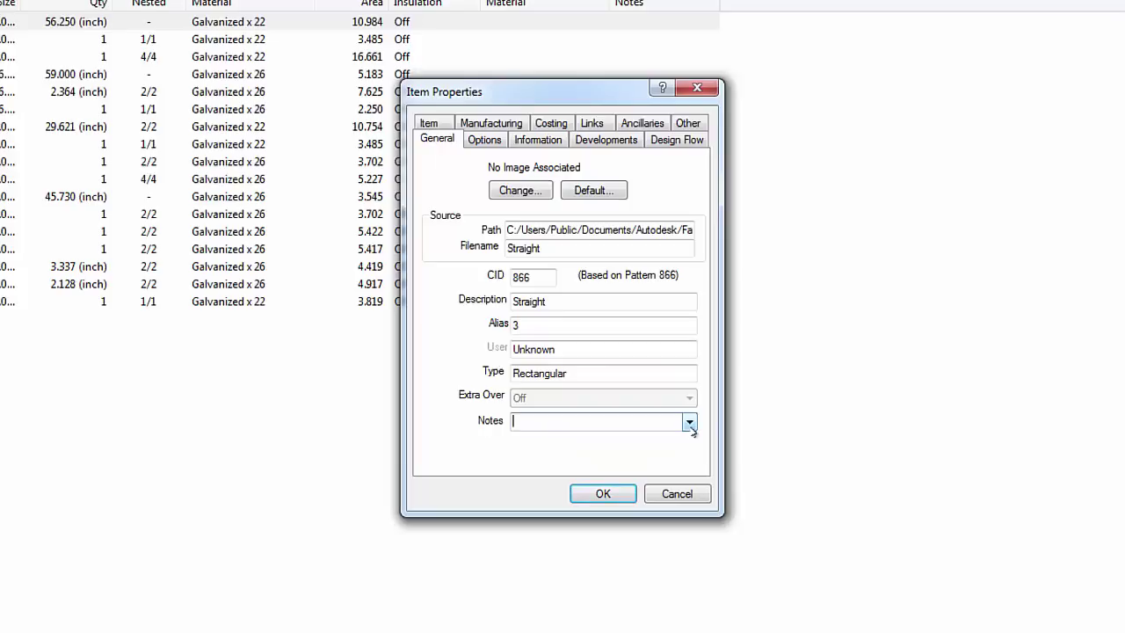
View the Nesting choices in item 1's development properties, and close the item properties without saving changes
click(606, 140)
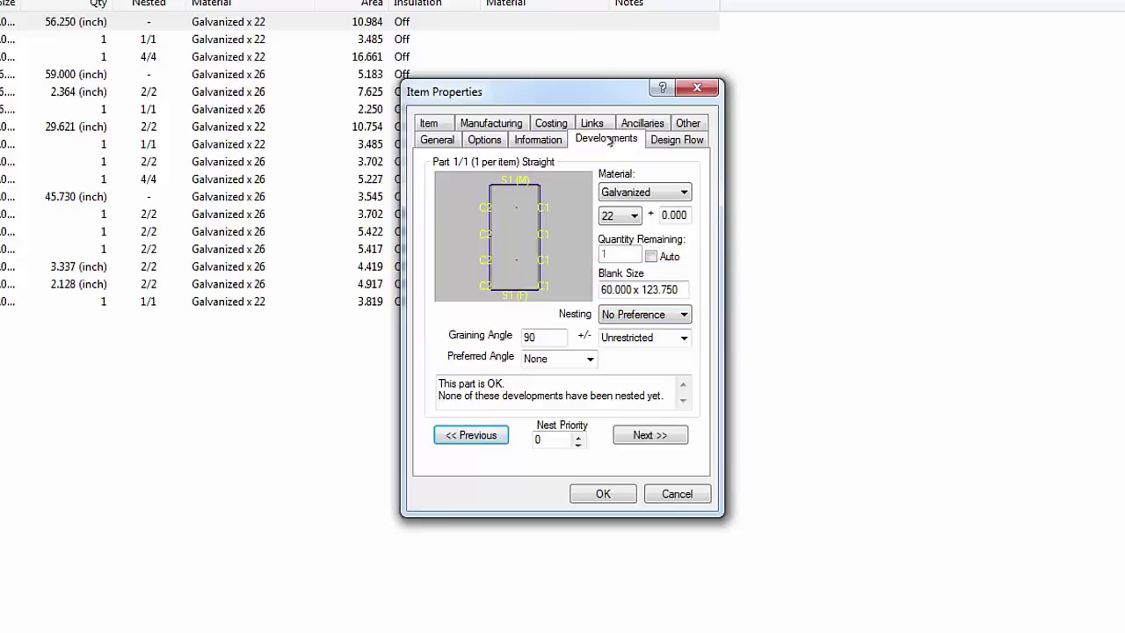
click(685, 317)
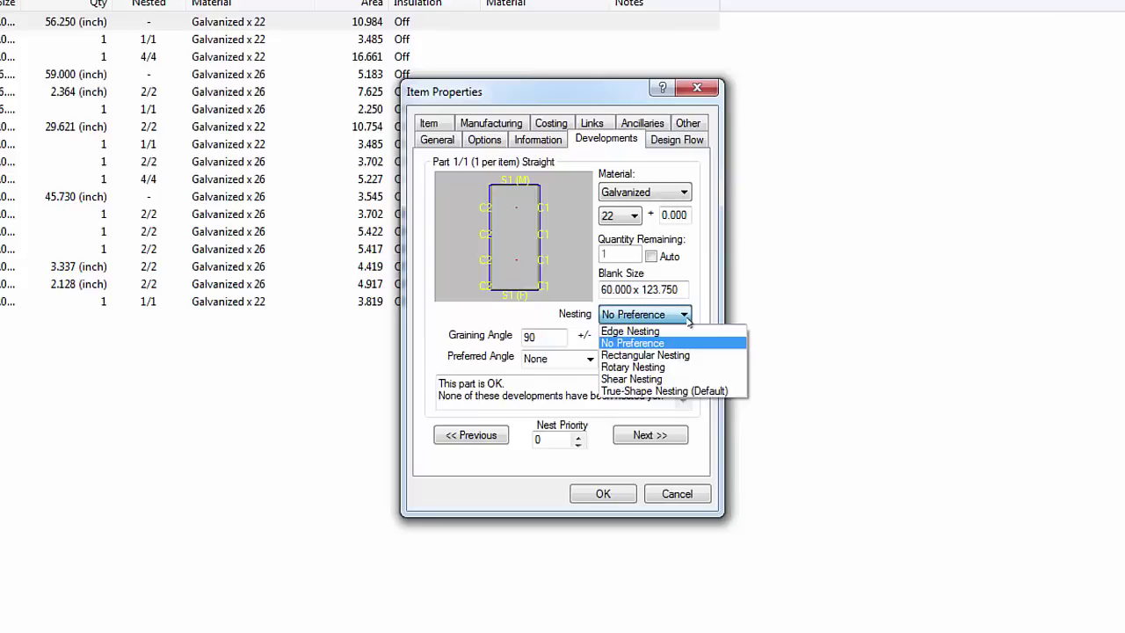
click(689, 321)
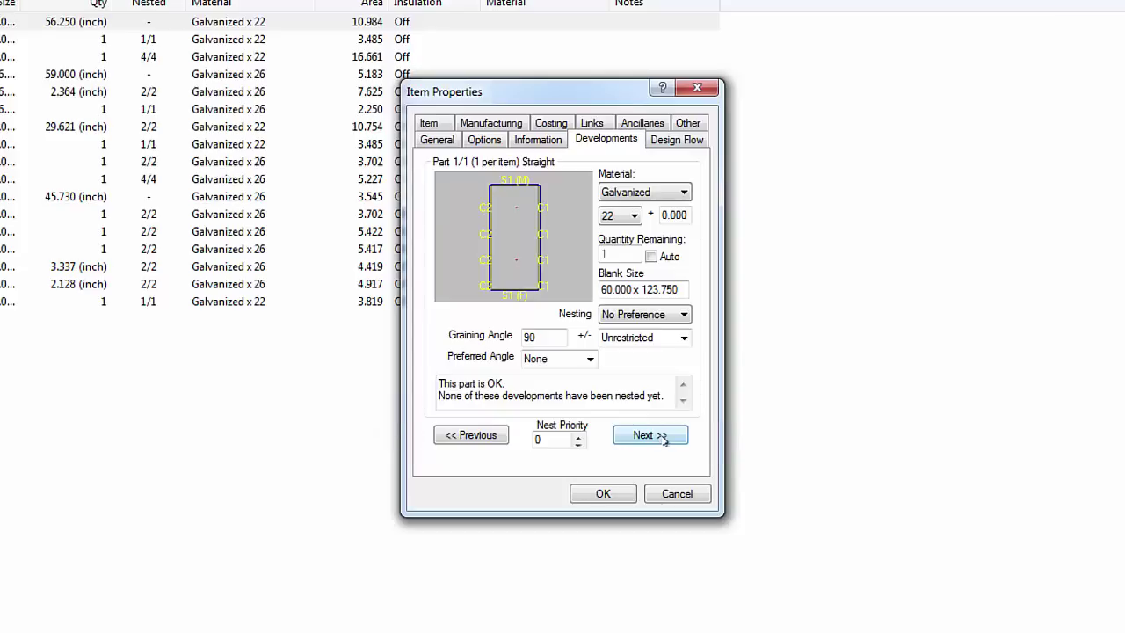
click(672, 493)
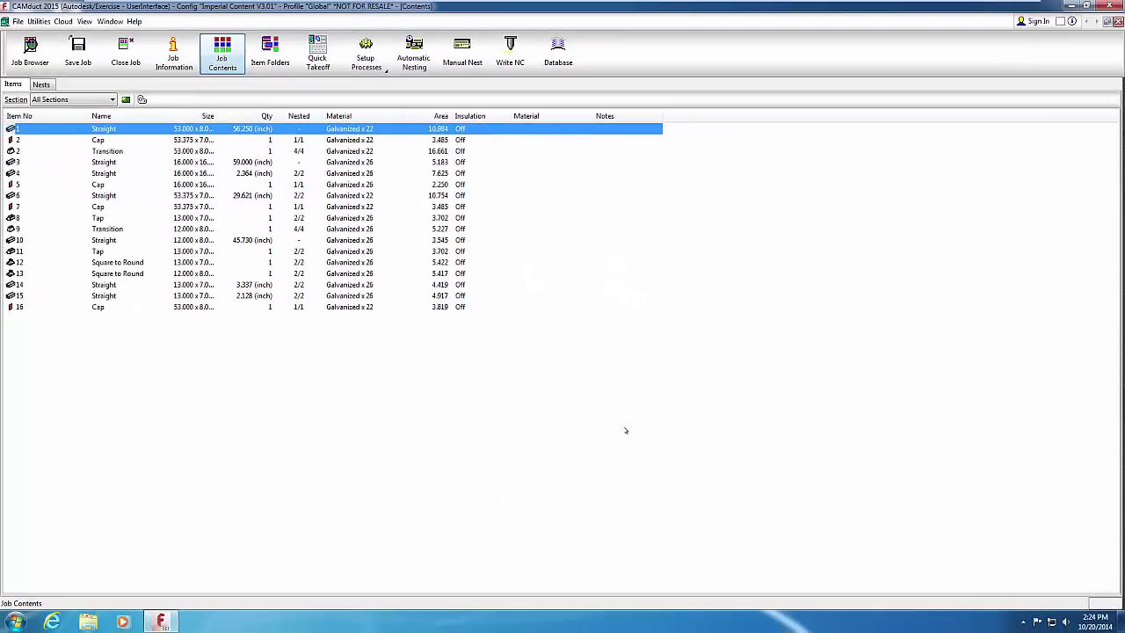
Open the properties of the Transition item 2, browse its development panels, and cancel without changes
click(113, 151)
right_click(114, 154)
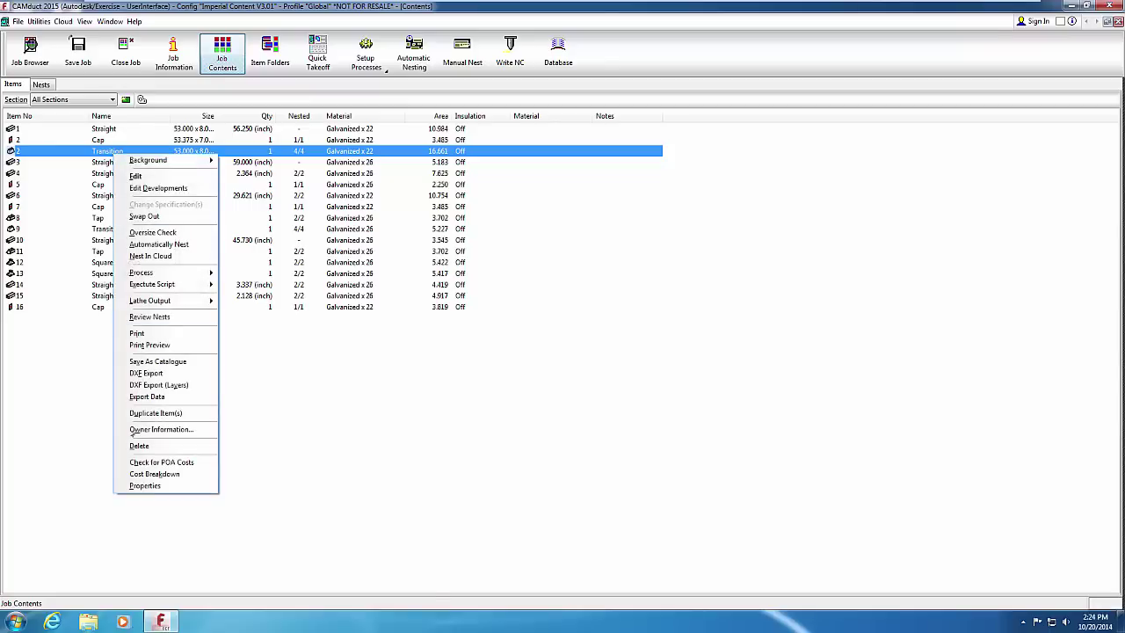
click(134, 485)
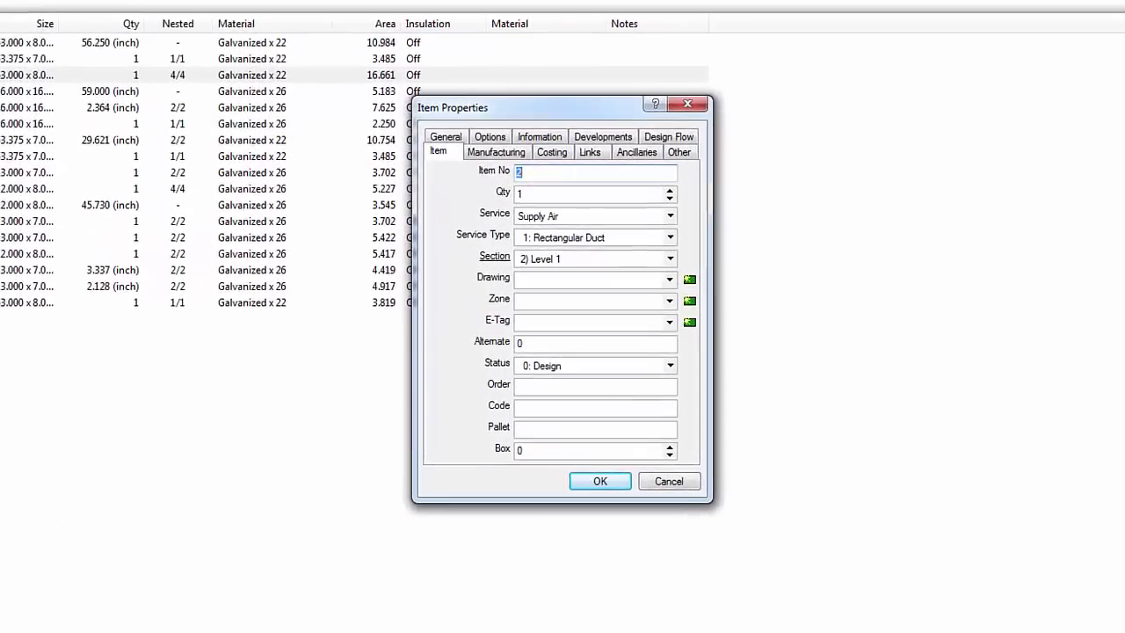
click(589, 137)
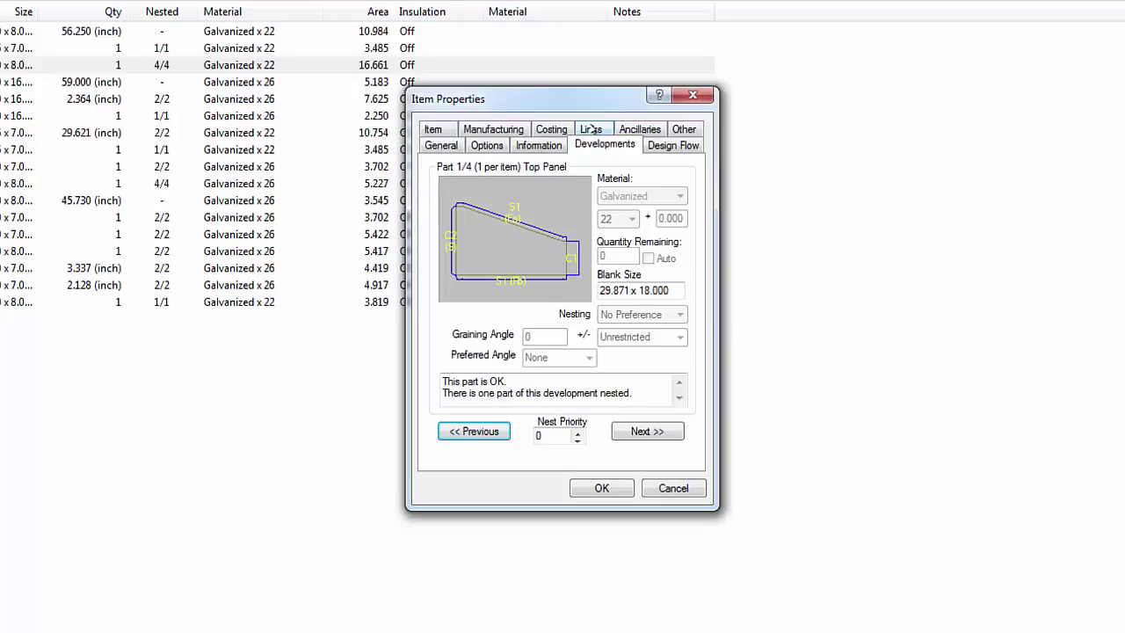
click(633, 431)
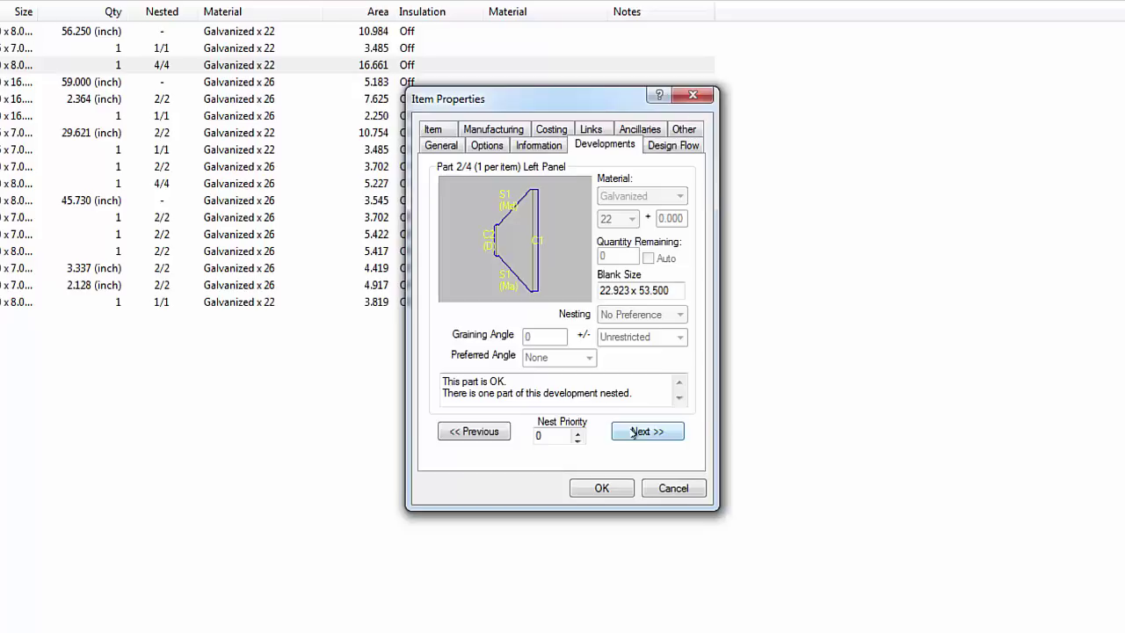
click(633, 433)
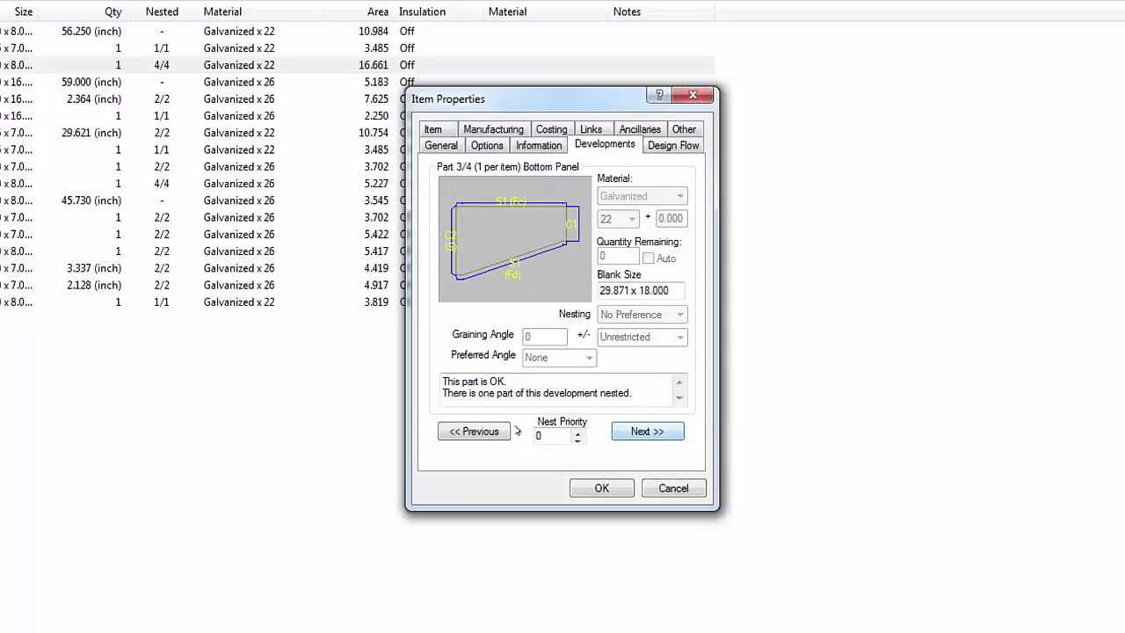
click(496, 429)
click(499, 430)
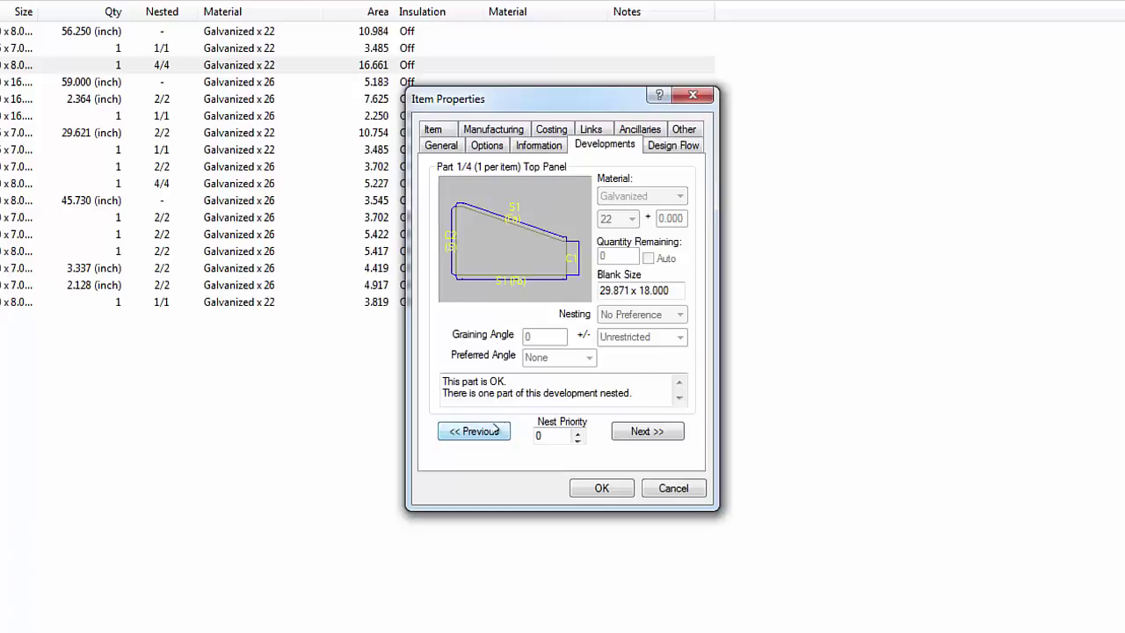
click(675, 488)
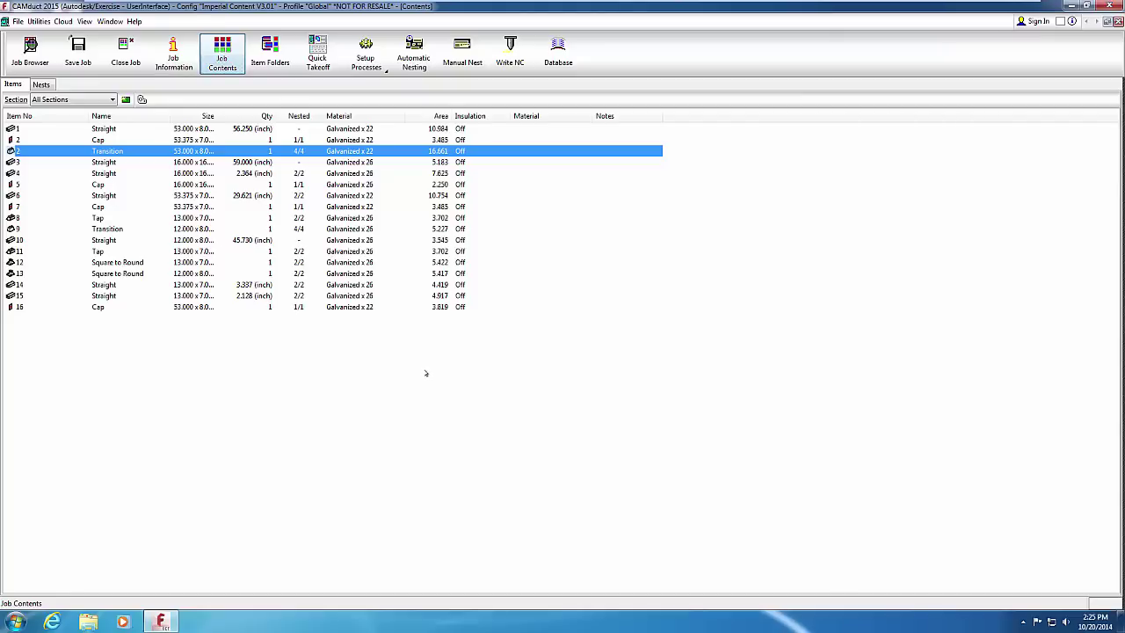
Open the shared properties of all job items, preview the Double Wall options, and cancel without changes
key(ctrl+a)
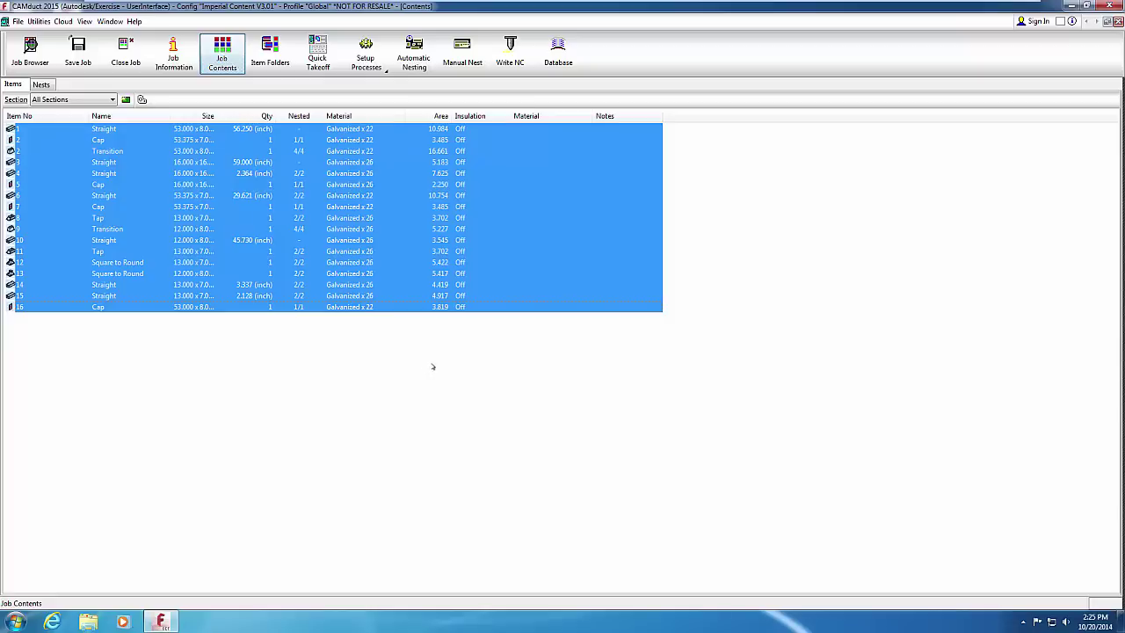
right_click(160, 176)
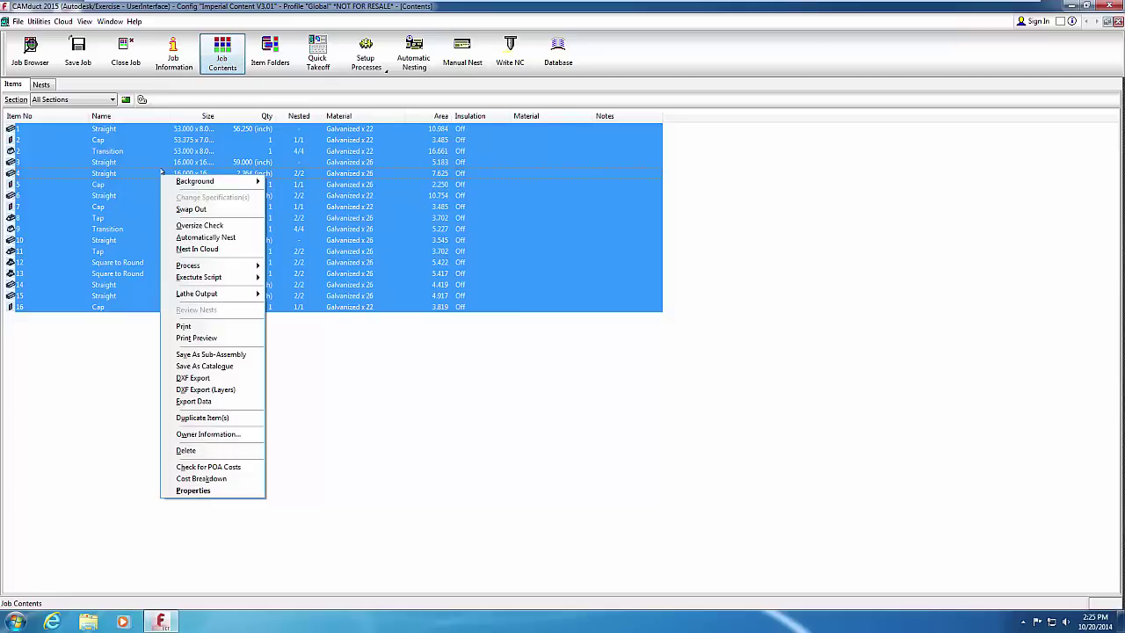
click(193, 490)
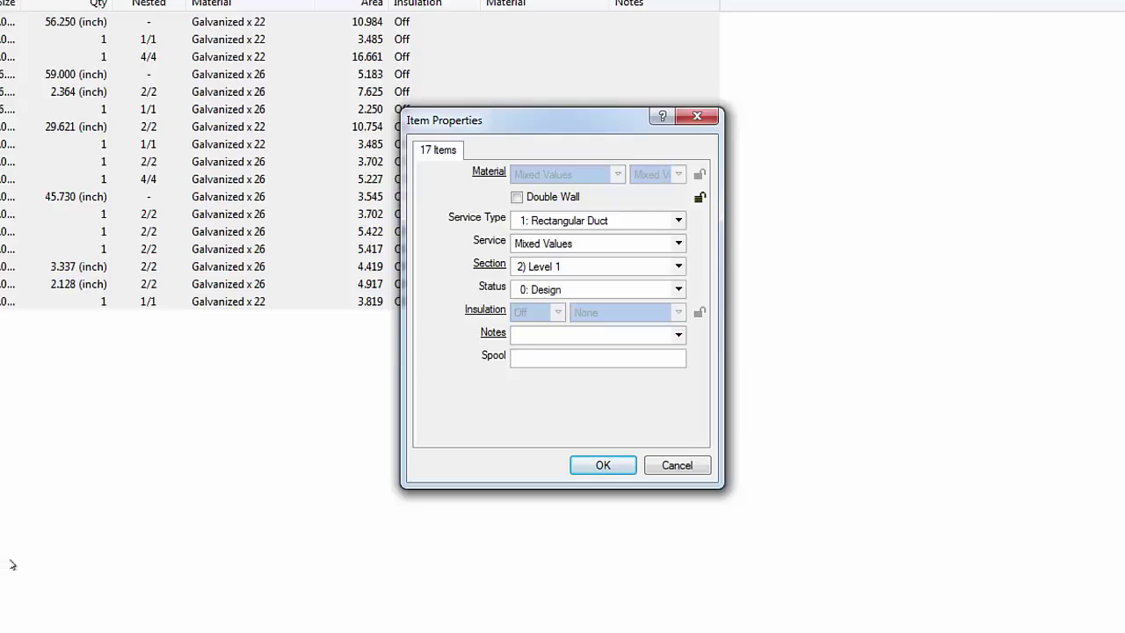
click(516, 198)
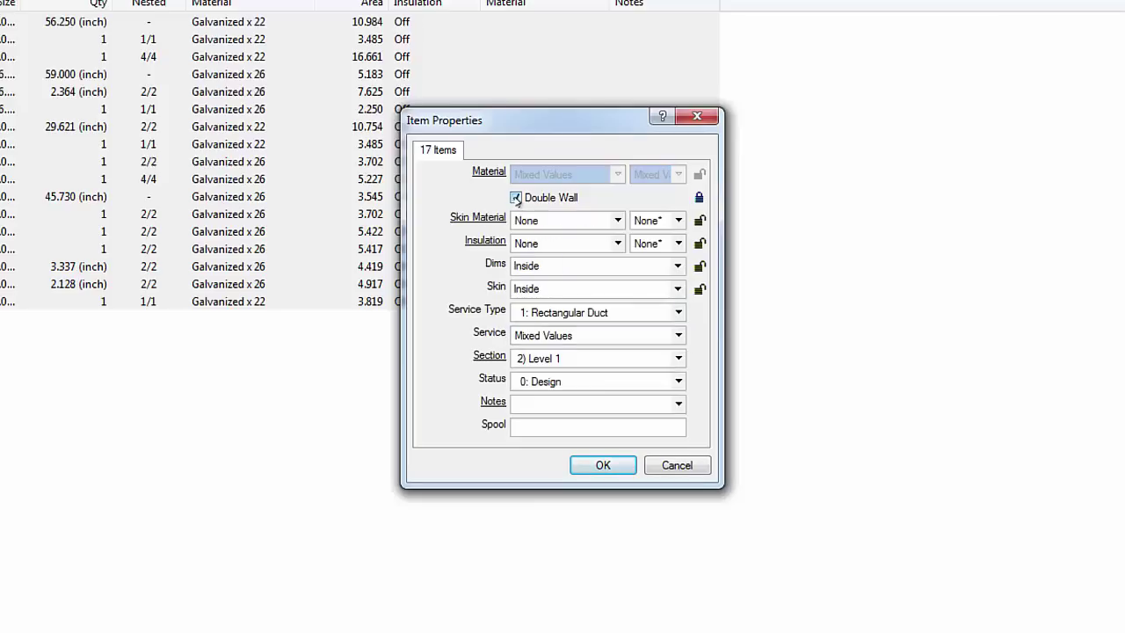
click(517, 199)
click(664, 467)
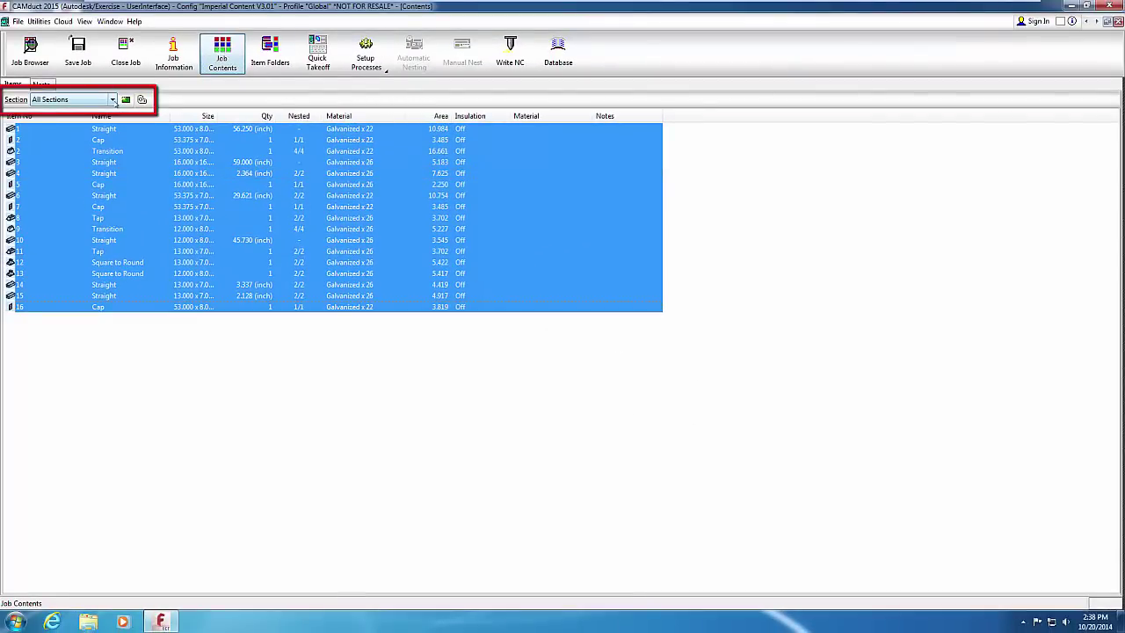
View the choices for filtering the item list by section, and check the section definitions in the database without changing them
click(113, 99)
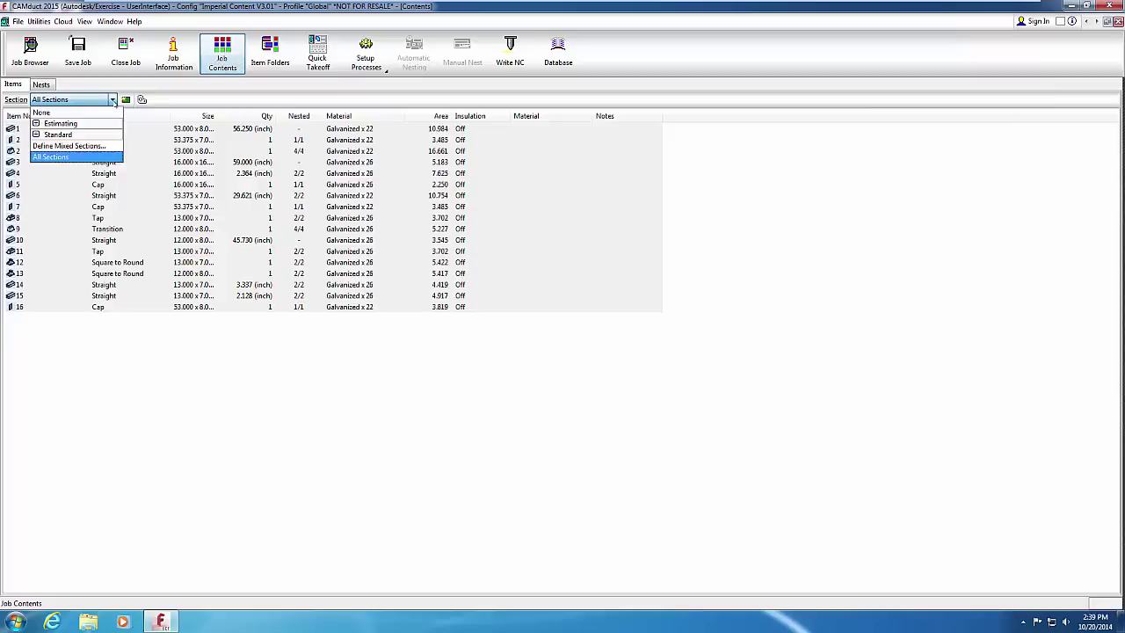
click(114, 102)
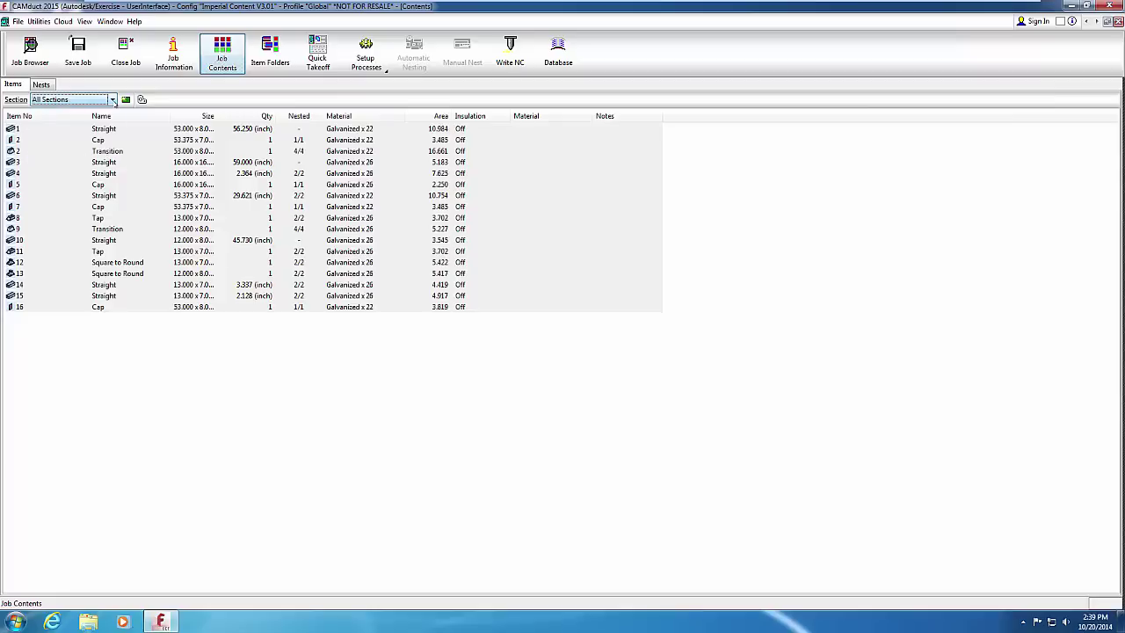
click(15, 102)
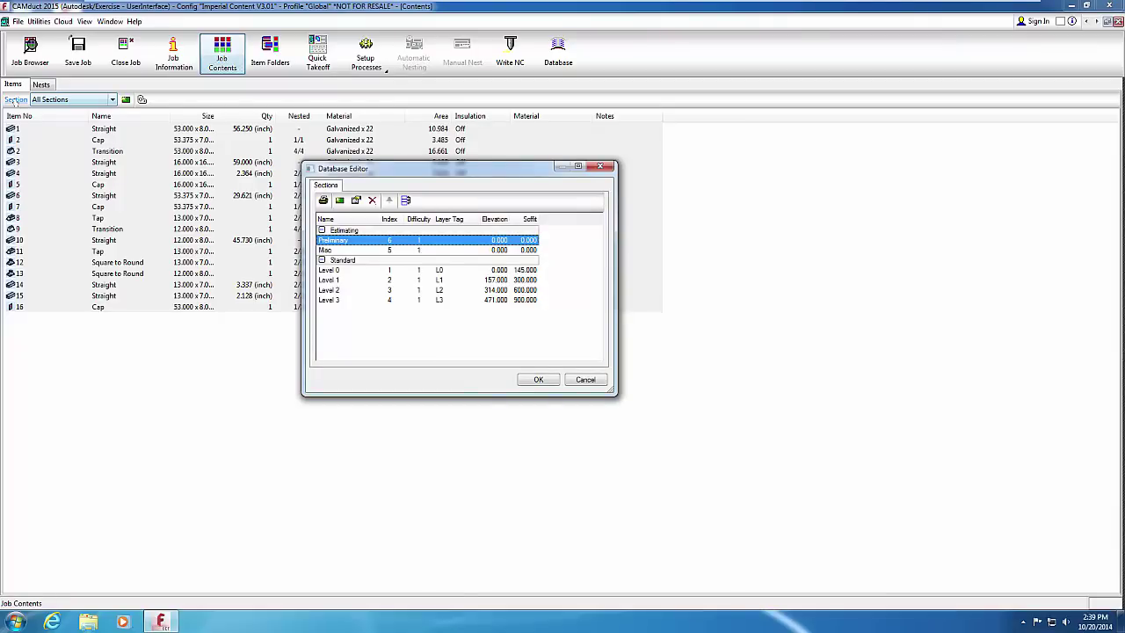
click(588, 380)
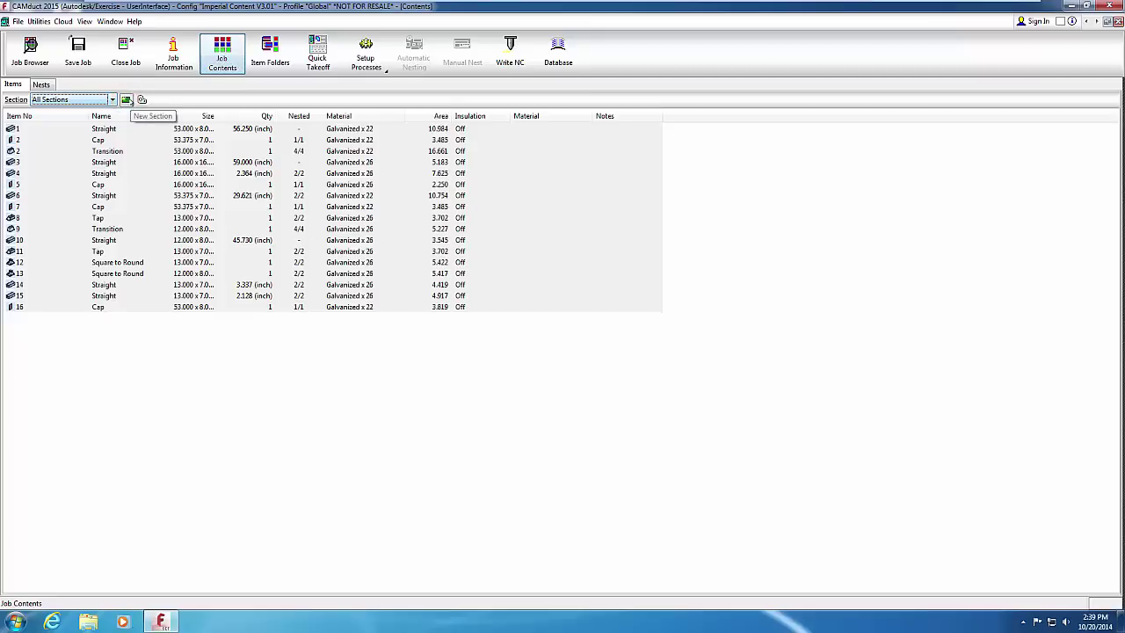
View the settings for a new section and cancel, and look at a blank Opus part before returning to the job contents
click(127, 99)
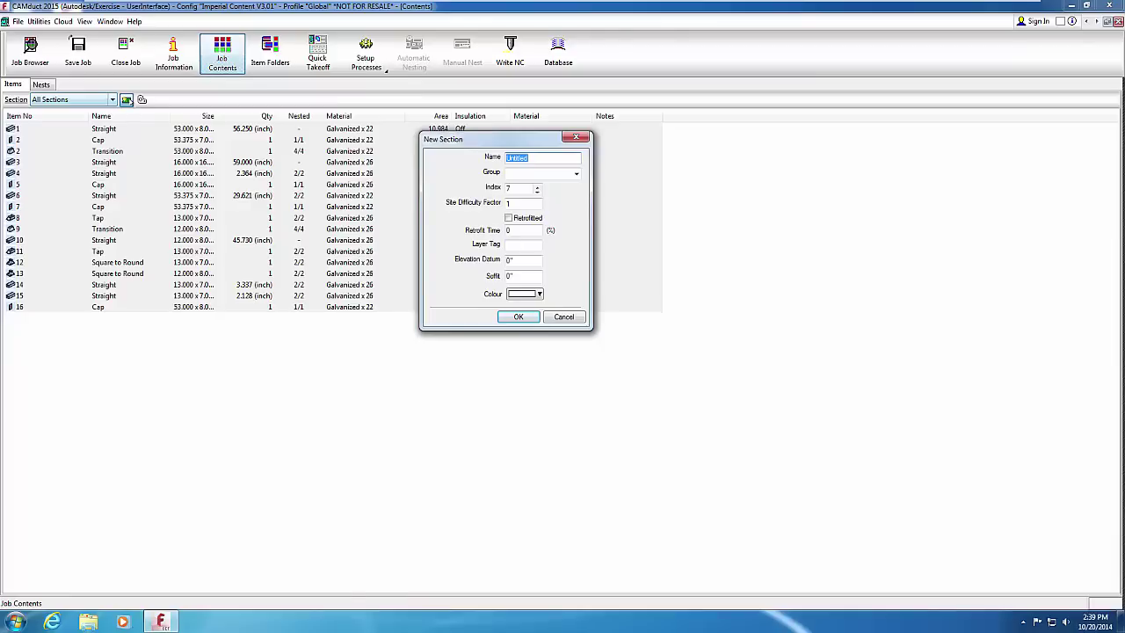
click(560, 318)
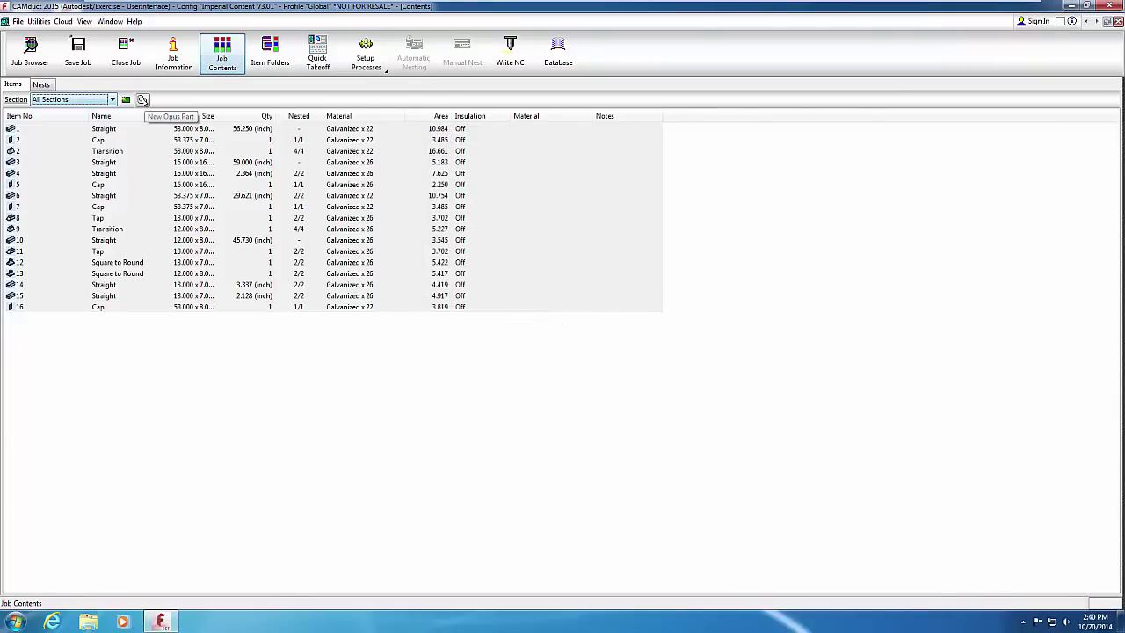
click(142, 100)
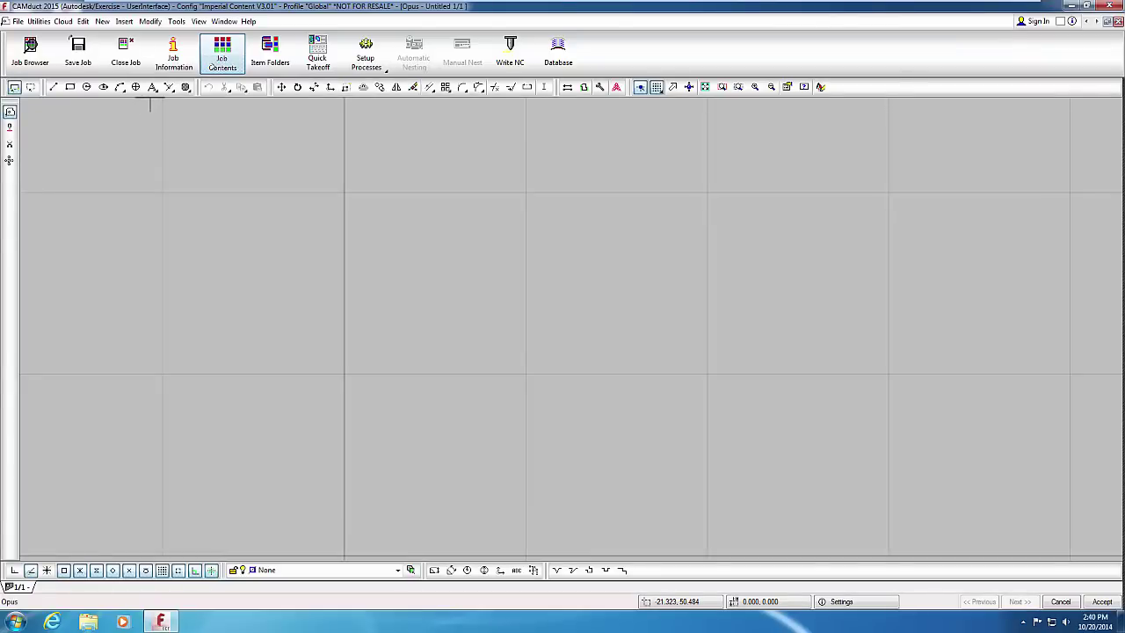
click(218, 69)
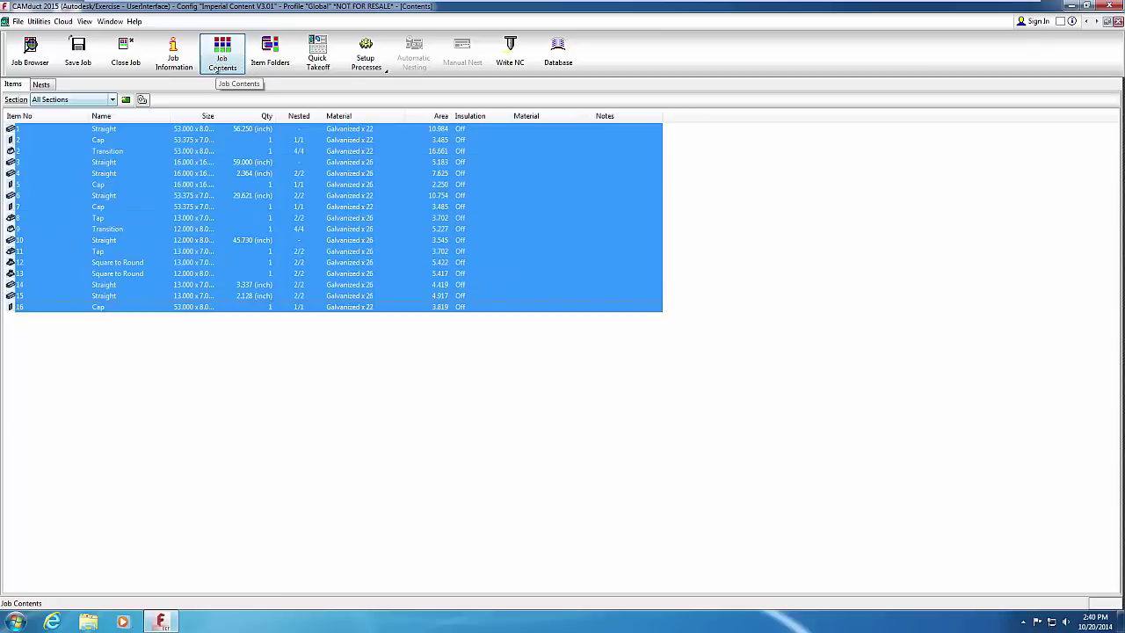
Hide the Job Item Contents toolbar above the item list
click(84, 21)
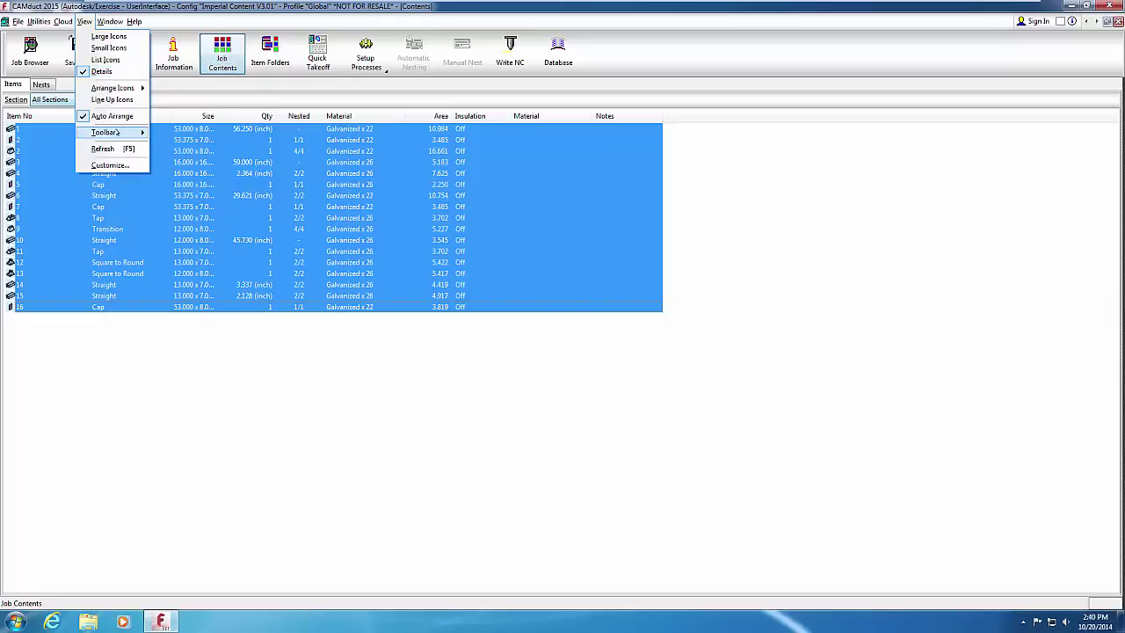
mouse_move(116, 132)
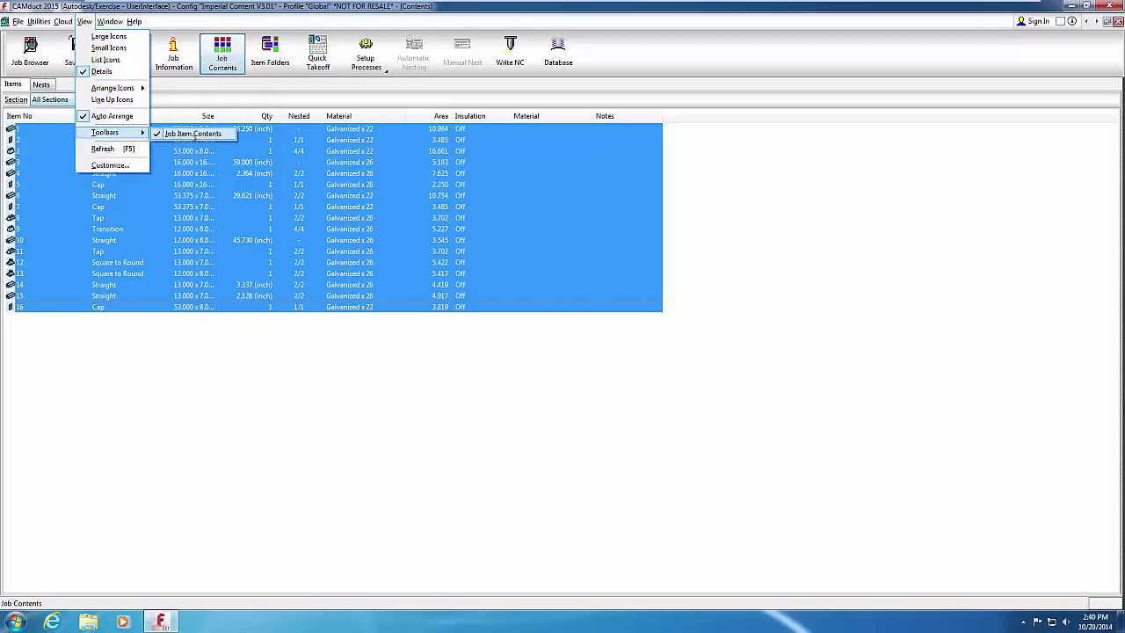
click(184, 133)
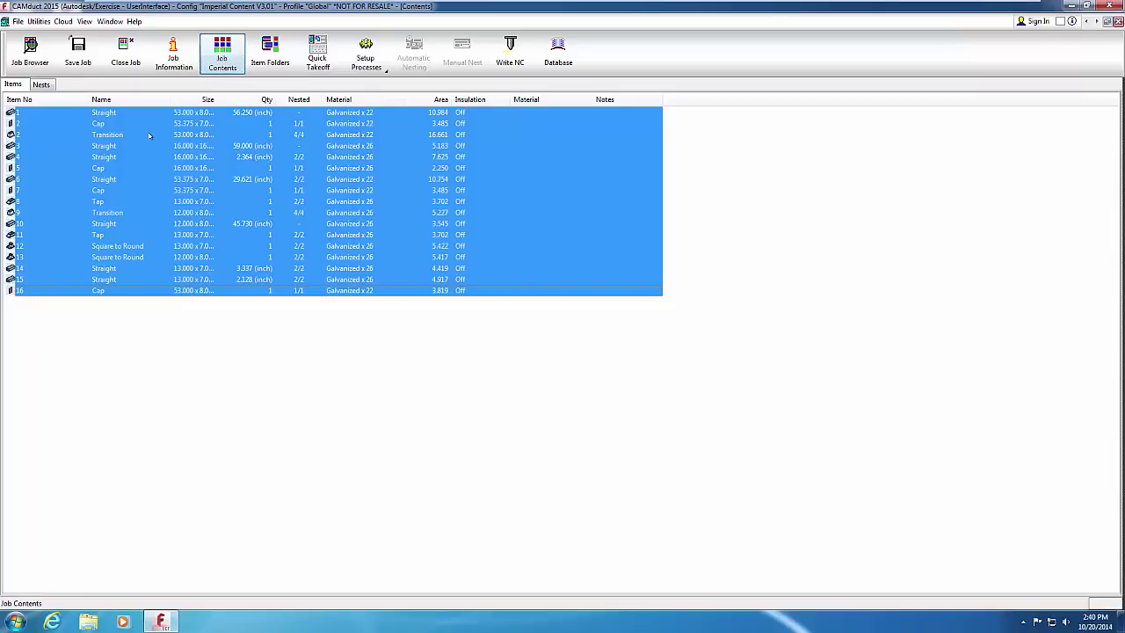
View the job's nests, open the first nest for manual nesting, and return to the nest list
click(41, 84)
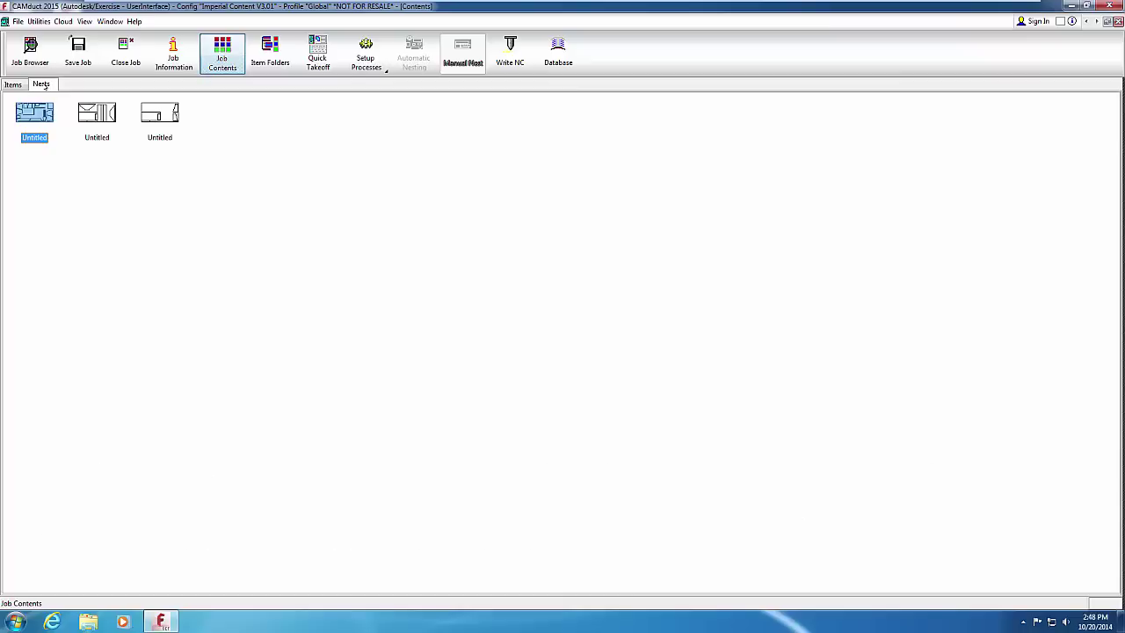
double_click(42, 117)
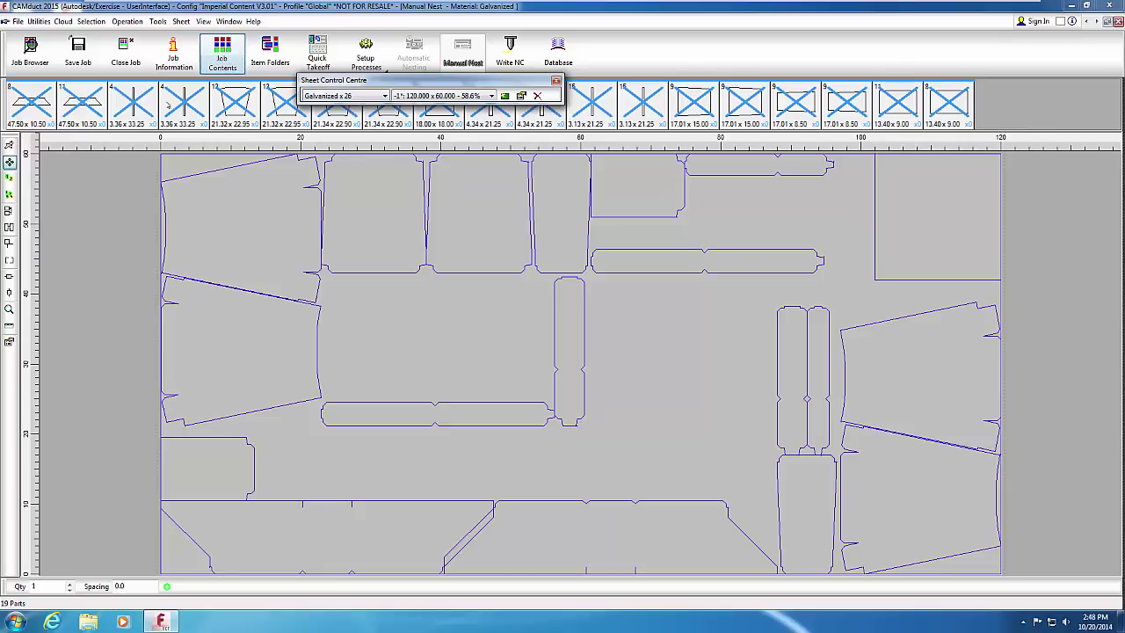
click(216, 60)
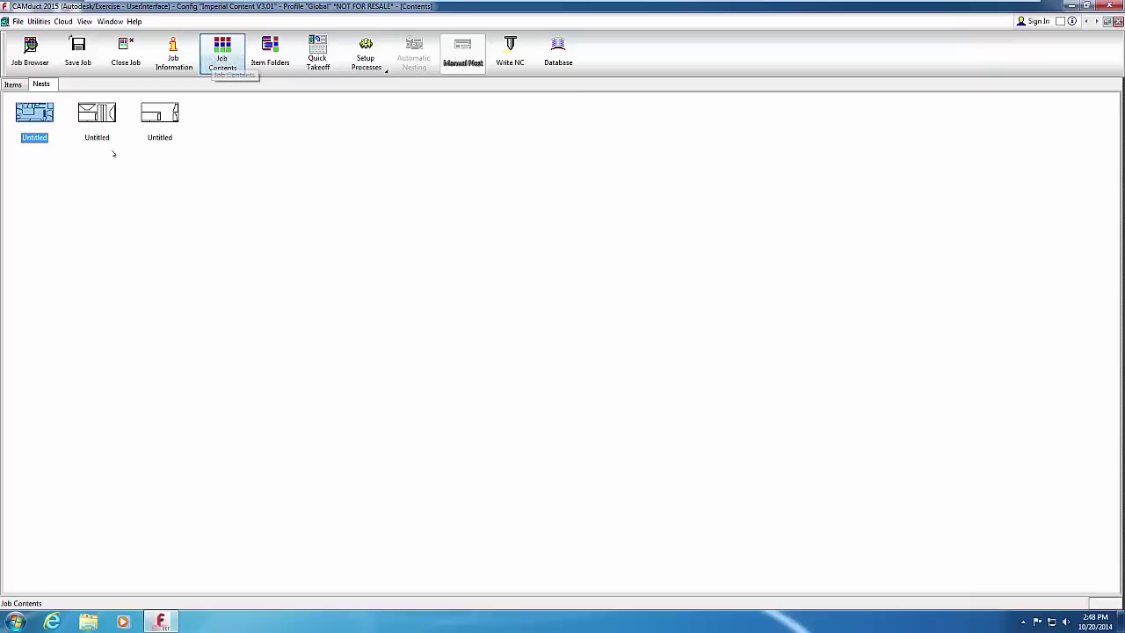
Examine the commands available for the nest list and for the first nest, without running any
right_click(90, 172)
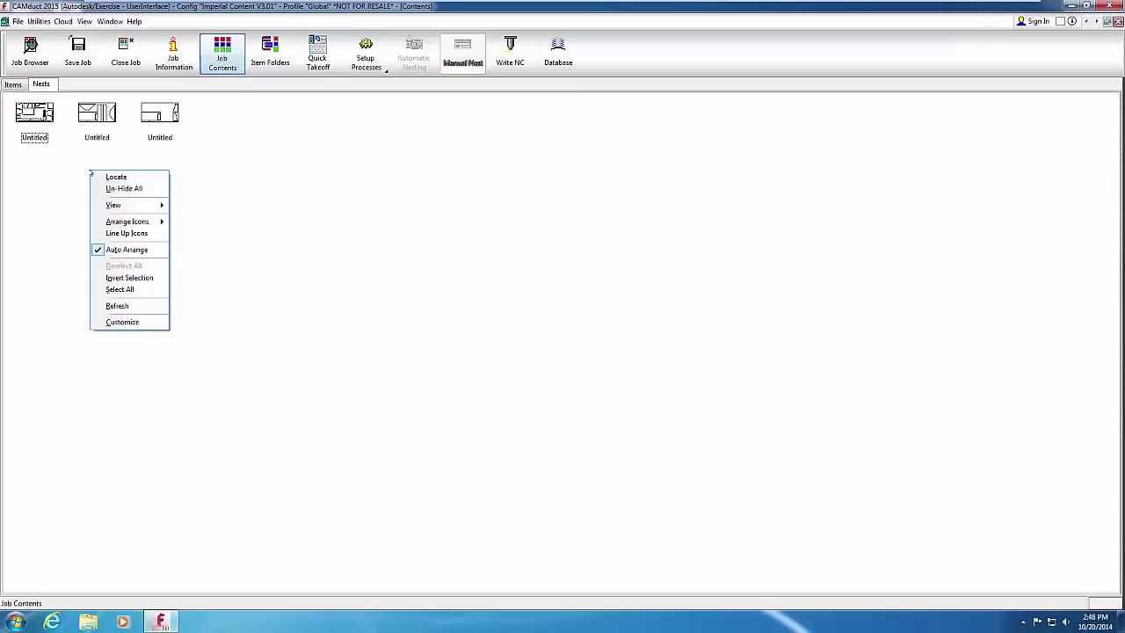
key(Escape)
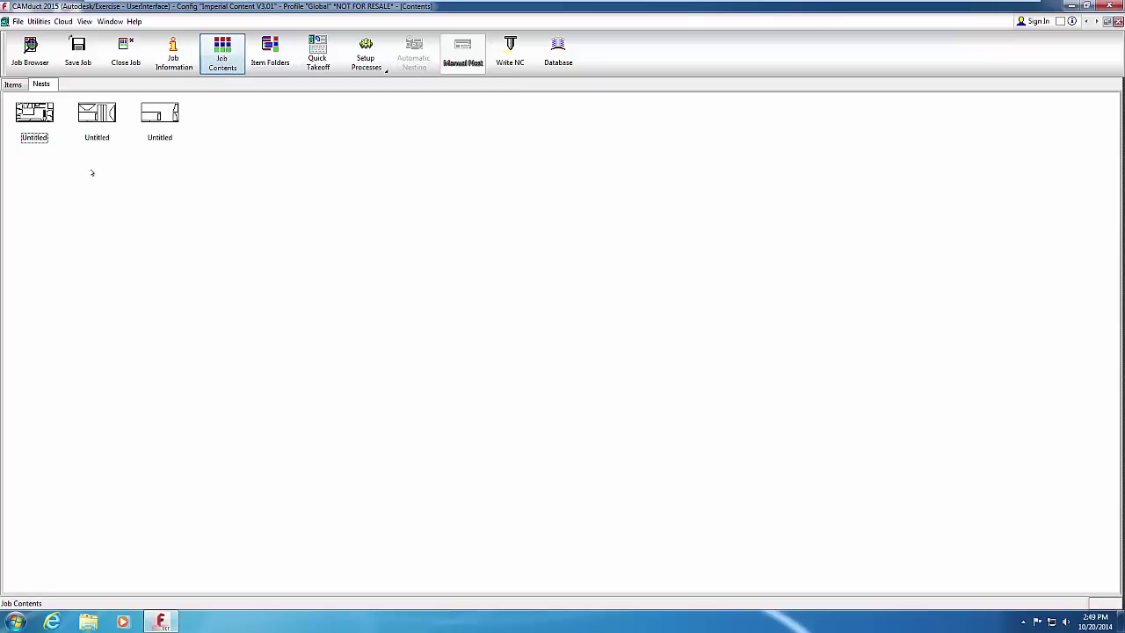
click(33, 116)
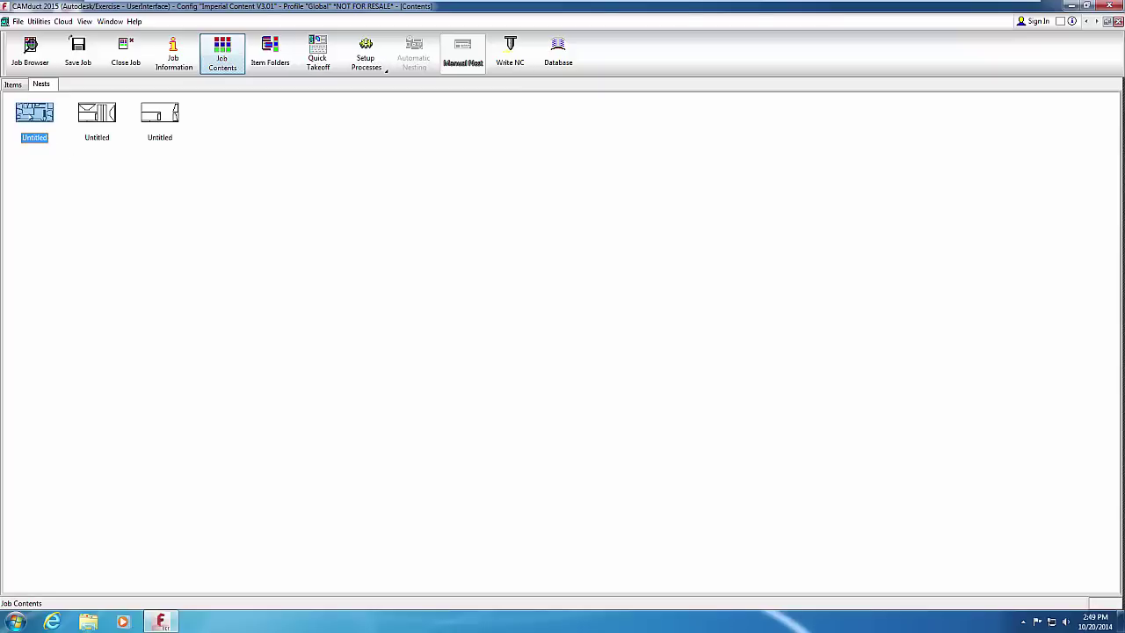
right_click(32, 115)
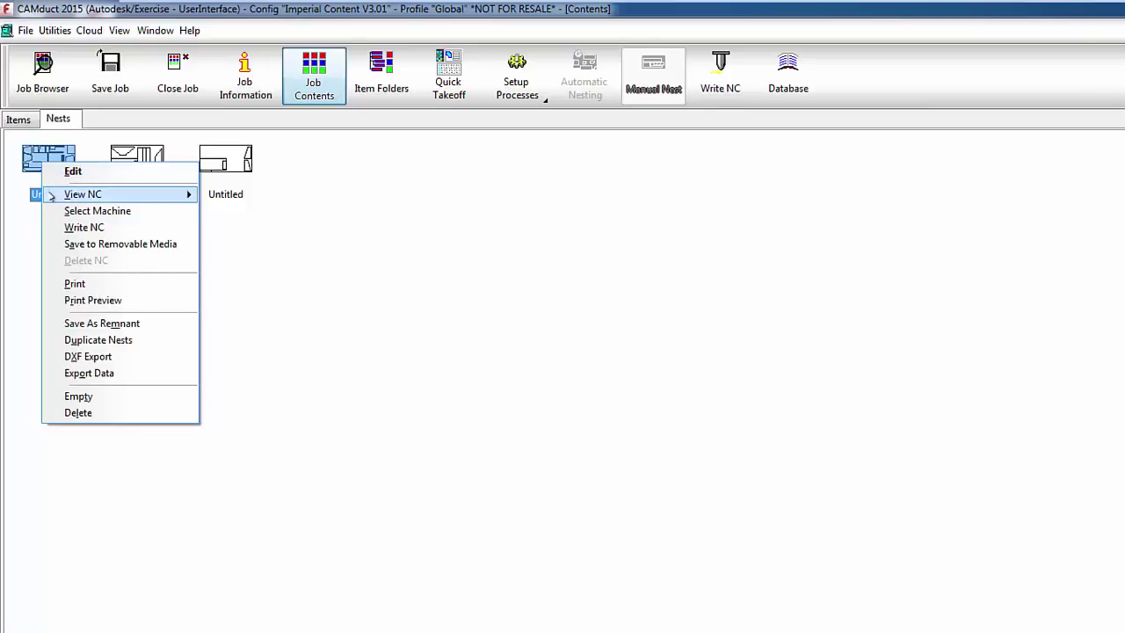
mouse_move(52, 195)
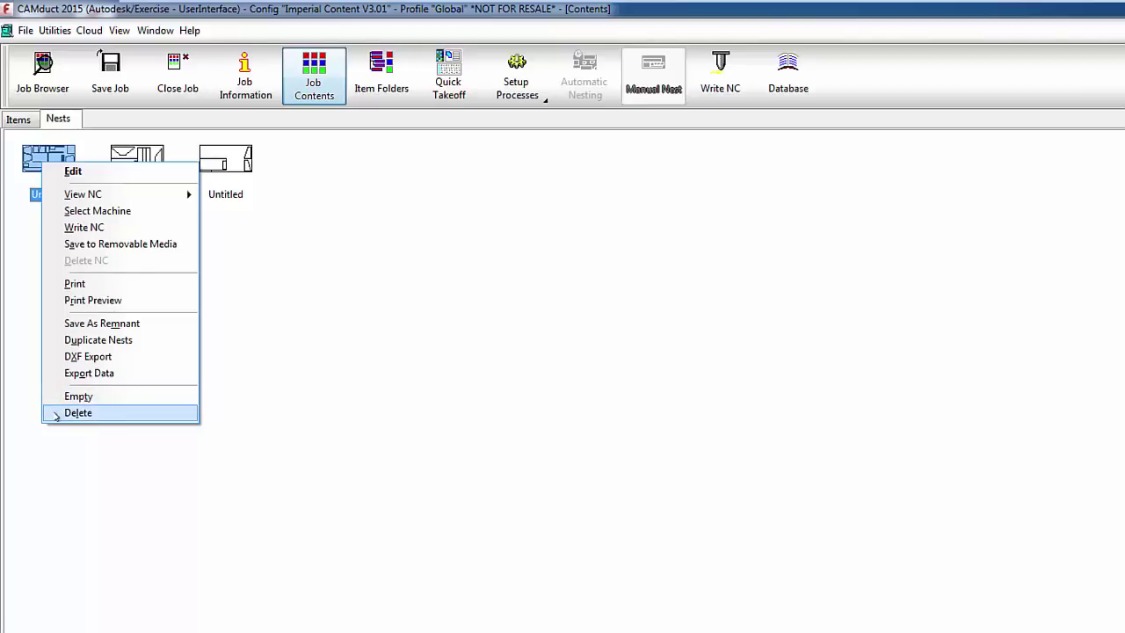
click(366, 226)
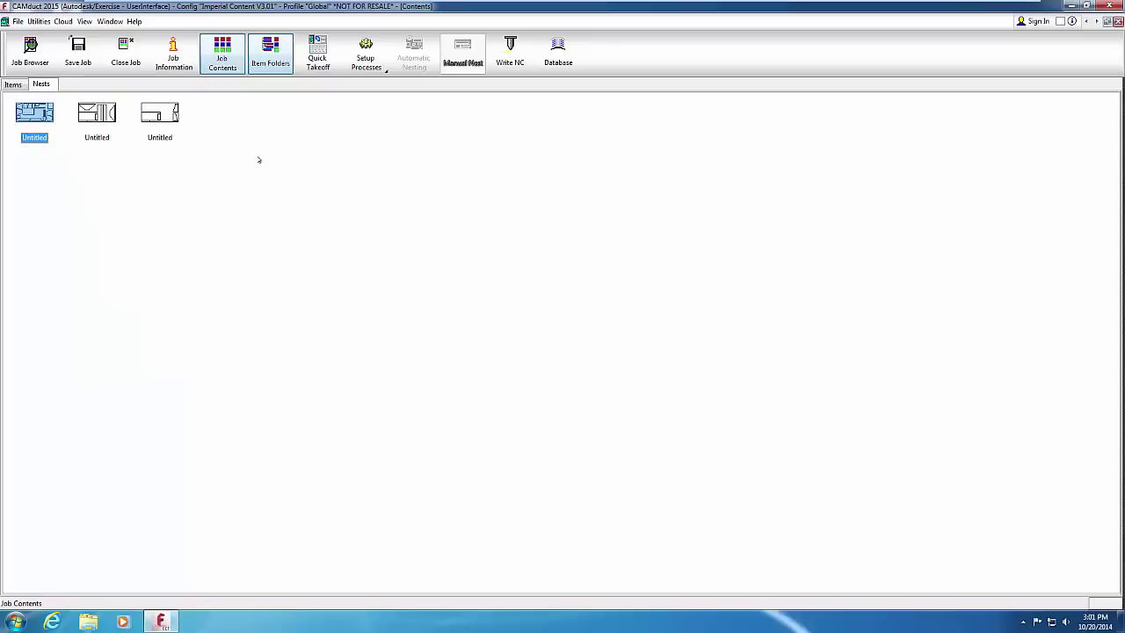
Display the Ductboard items under HVAC, Generic, Systems in the Imperial Content item folders
click(269, 54)
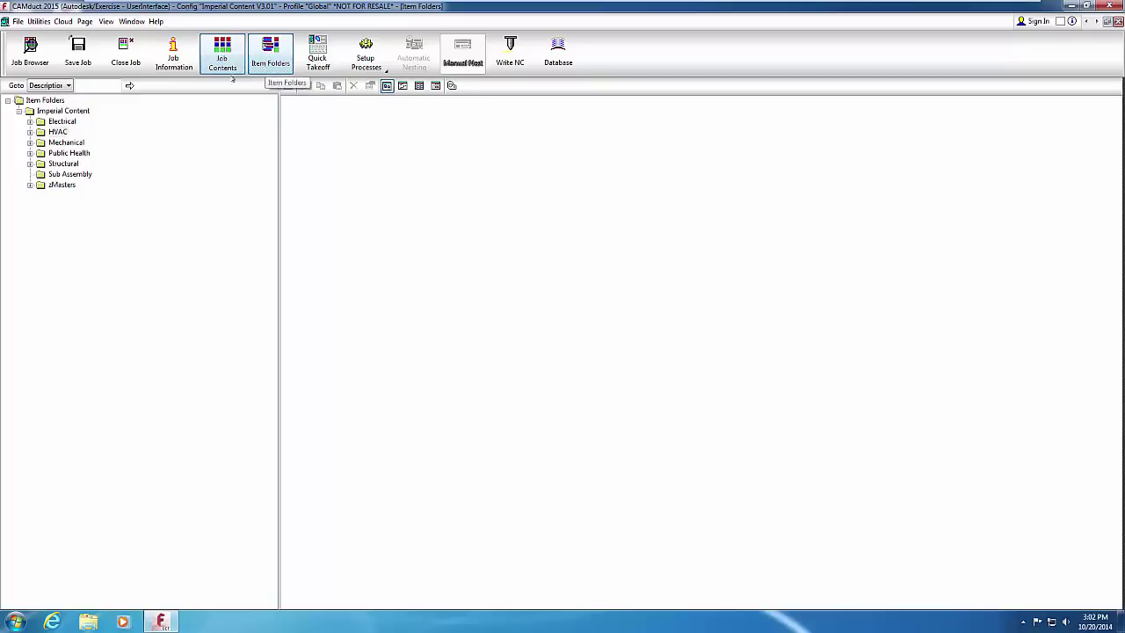
click(30, 132)
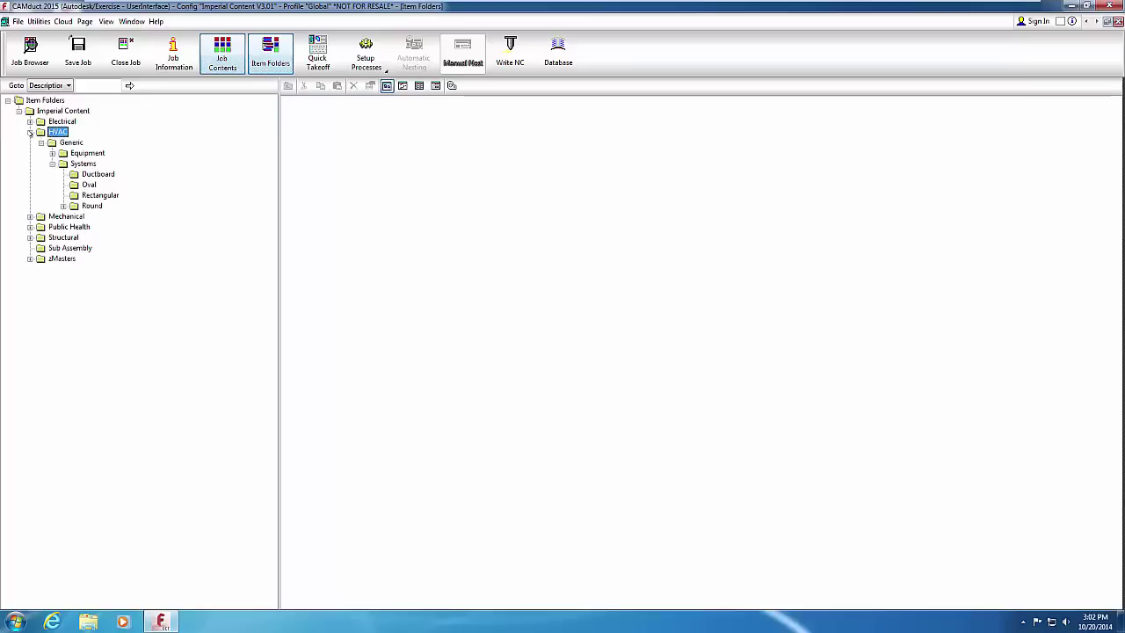
click(91, 174)
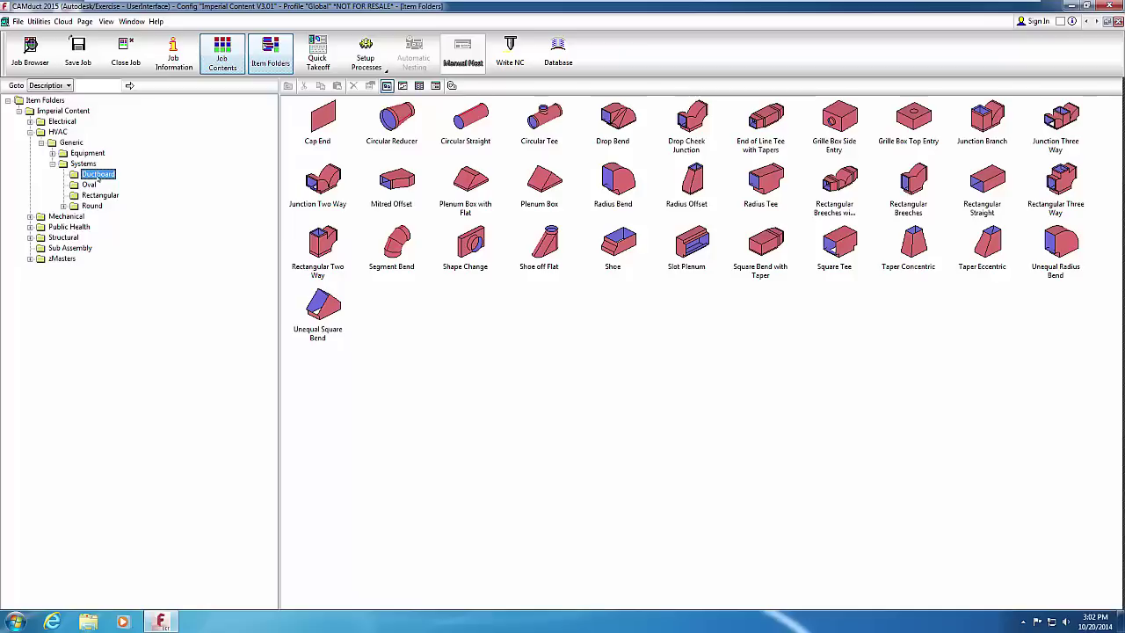
Show the Ductboard items in Details view, and restore them to Large Icons
right_click(405, 308)
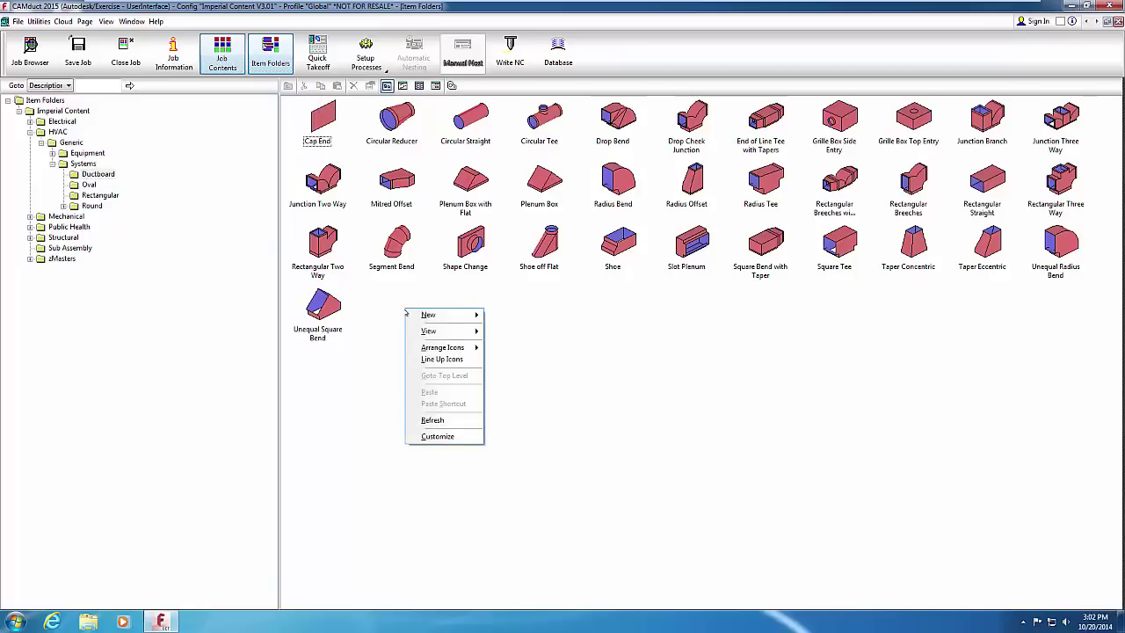
mouse_move(453, 332)
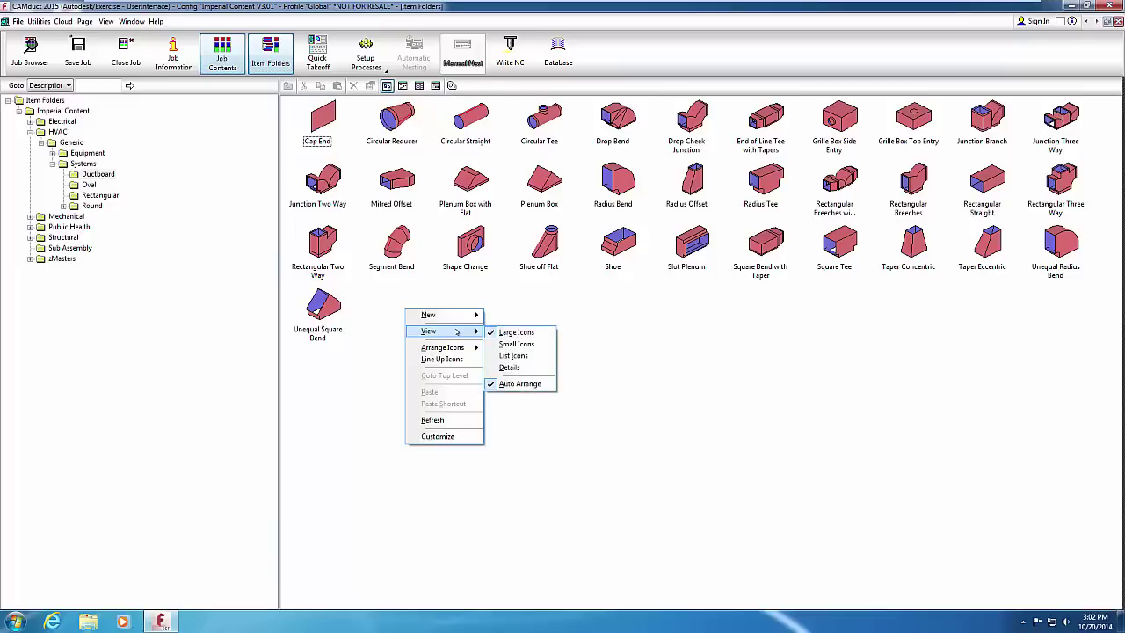
click(509, 367)
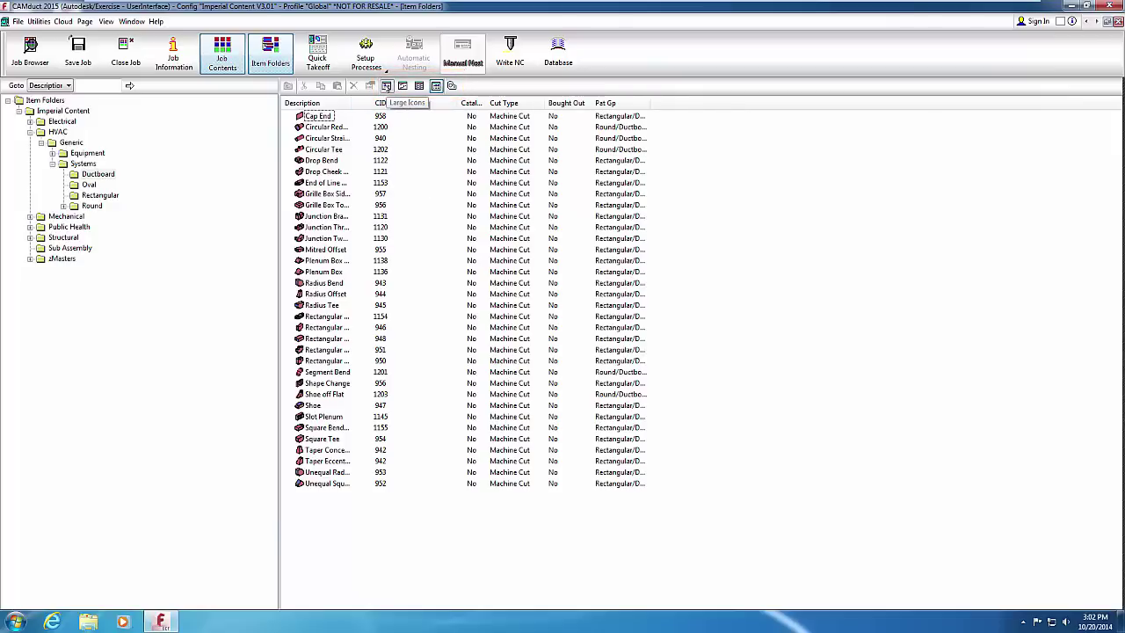
click(386, 85)
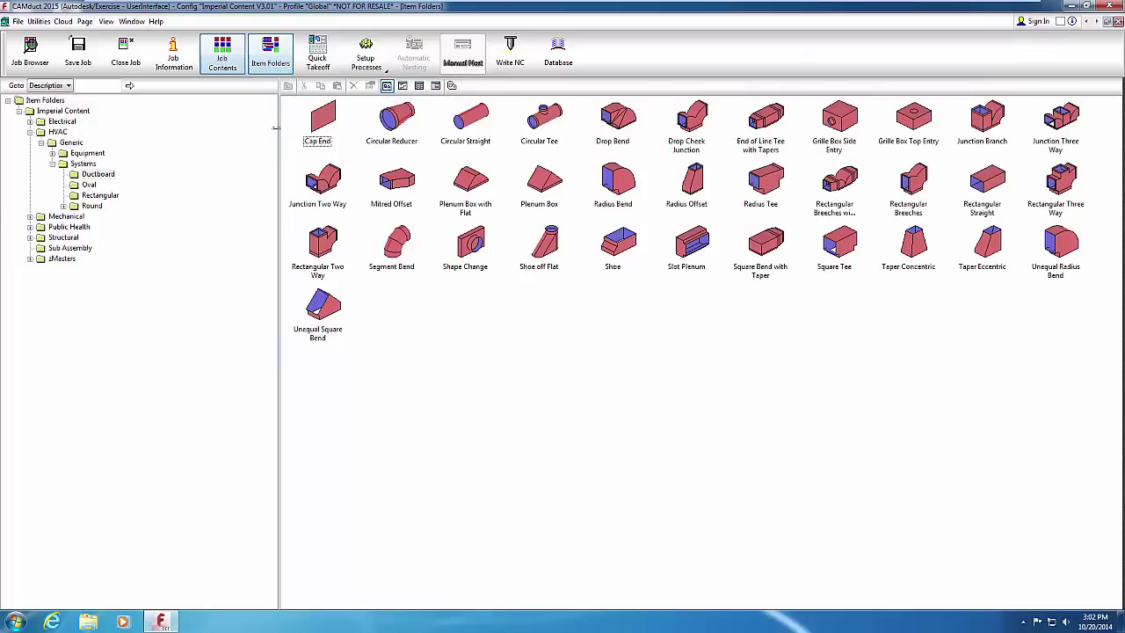
Narrow the folder tree pane, and view the item file properties of the Drop Cheek Junction without changing them
drag(276, 129, 173, 132)
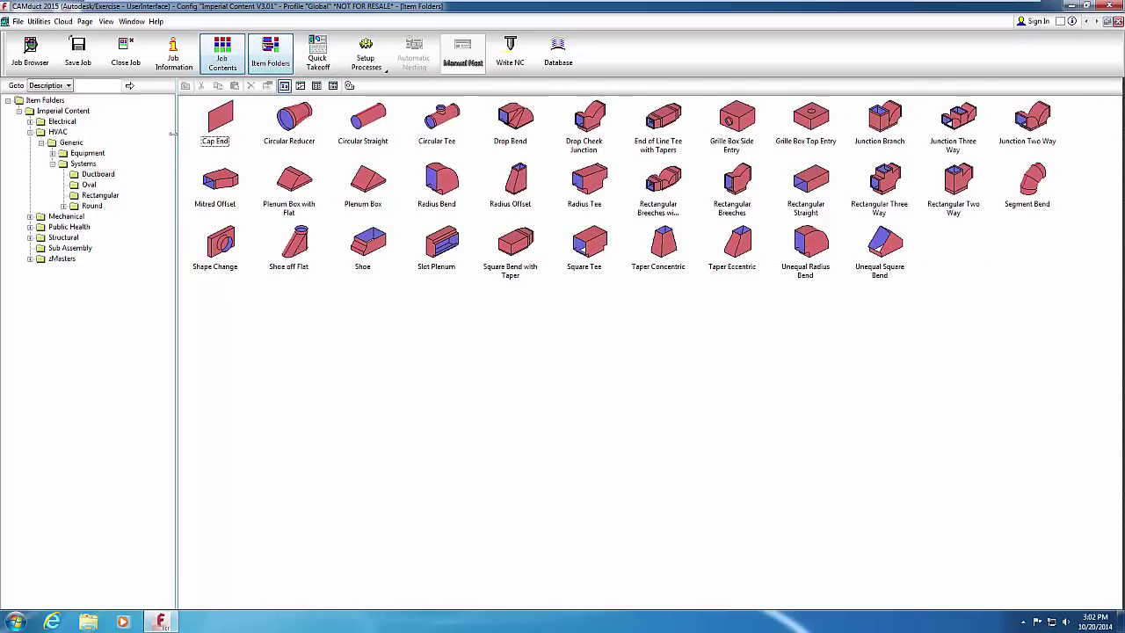
drag(173, 134, 171, 134)
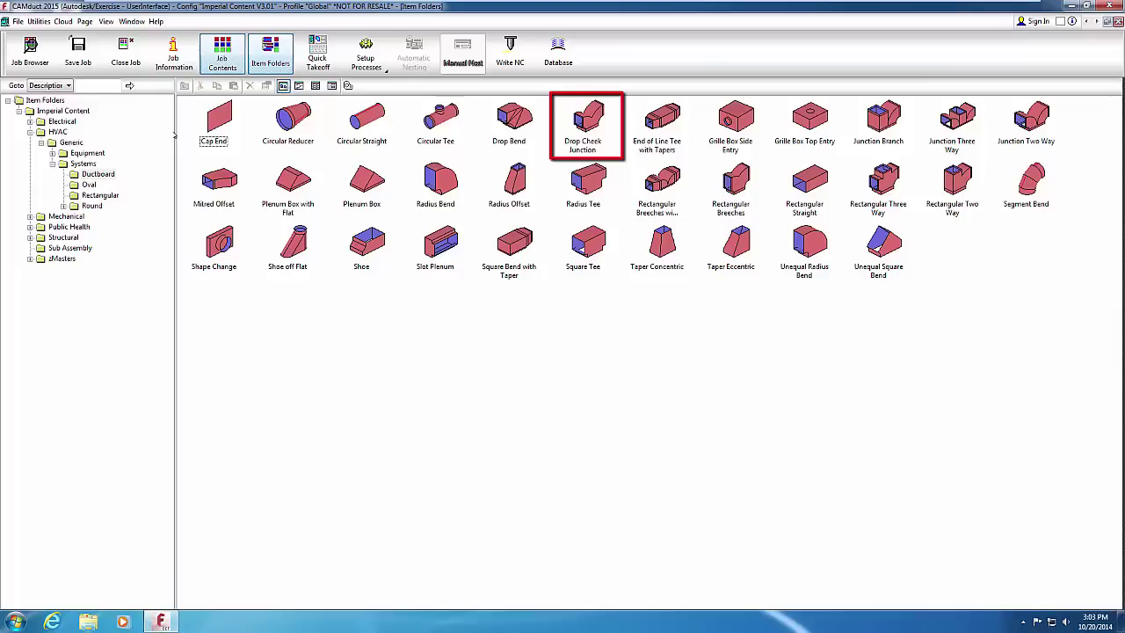
right_click(584, 121)
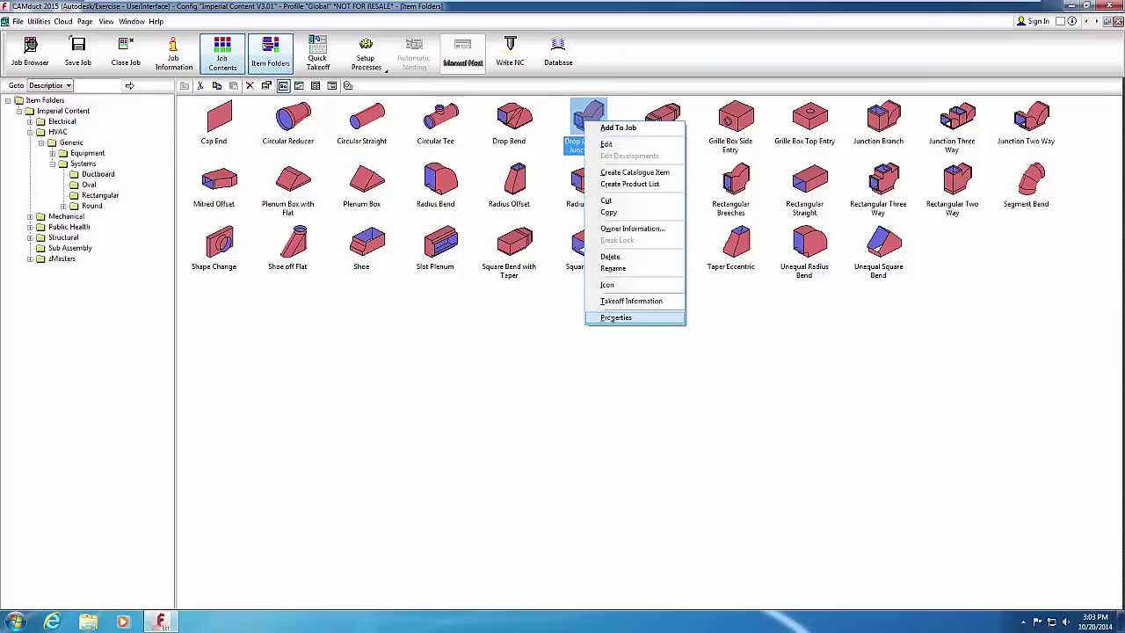
click(612, 317)
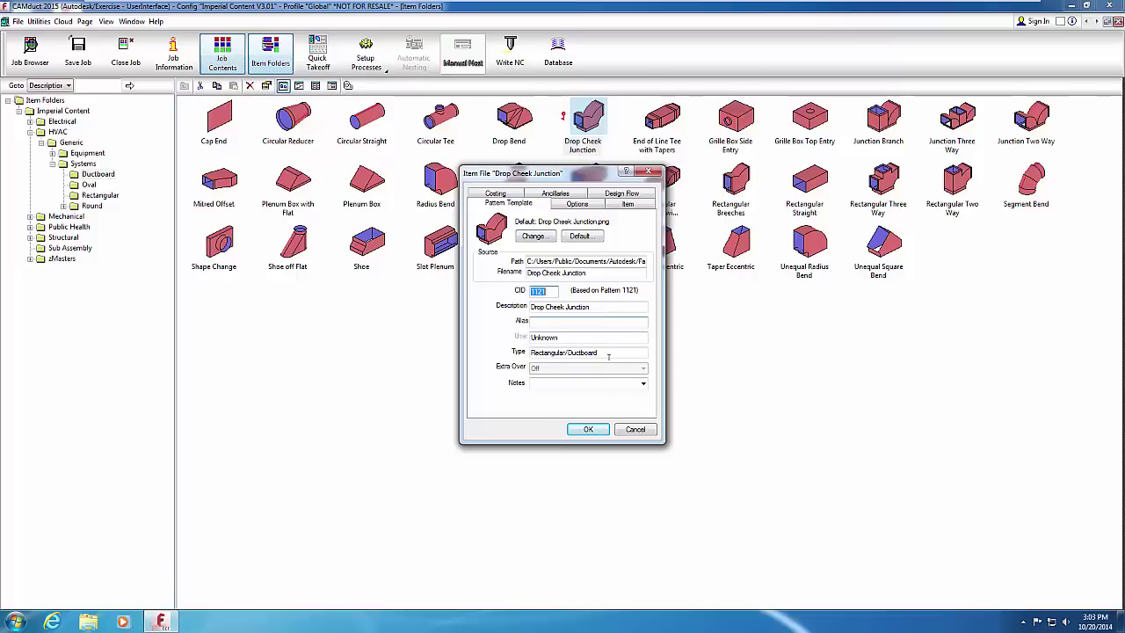
click(629, 428)
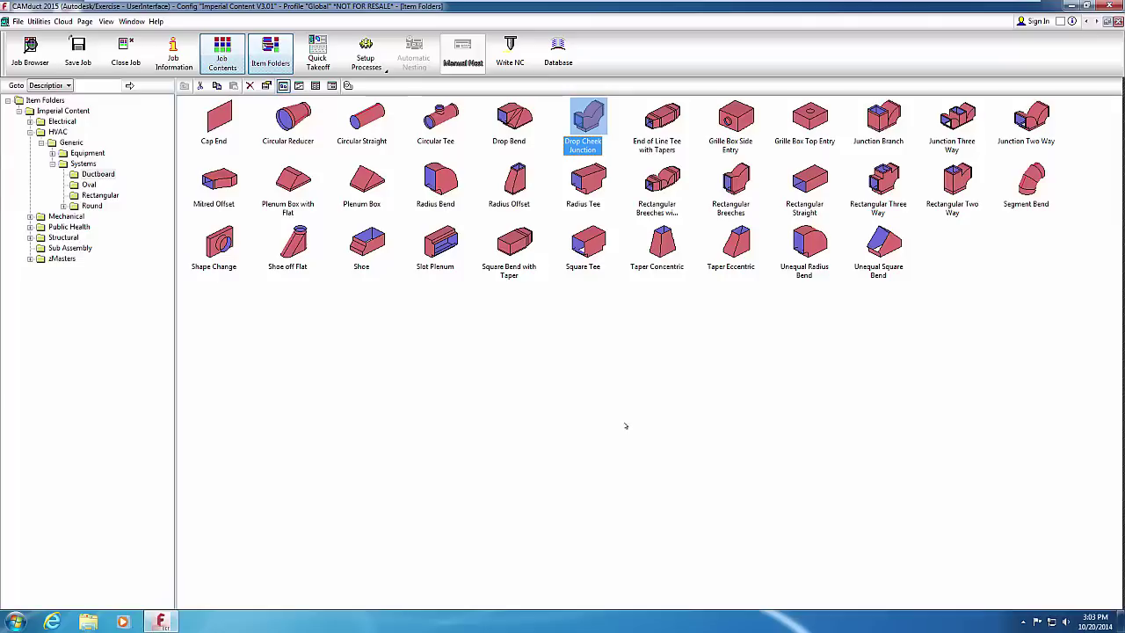
Examine the display and toolbar options available for the item folders, without changing any
click(105, 21)
mouse_move(124, 132)
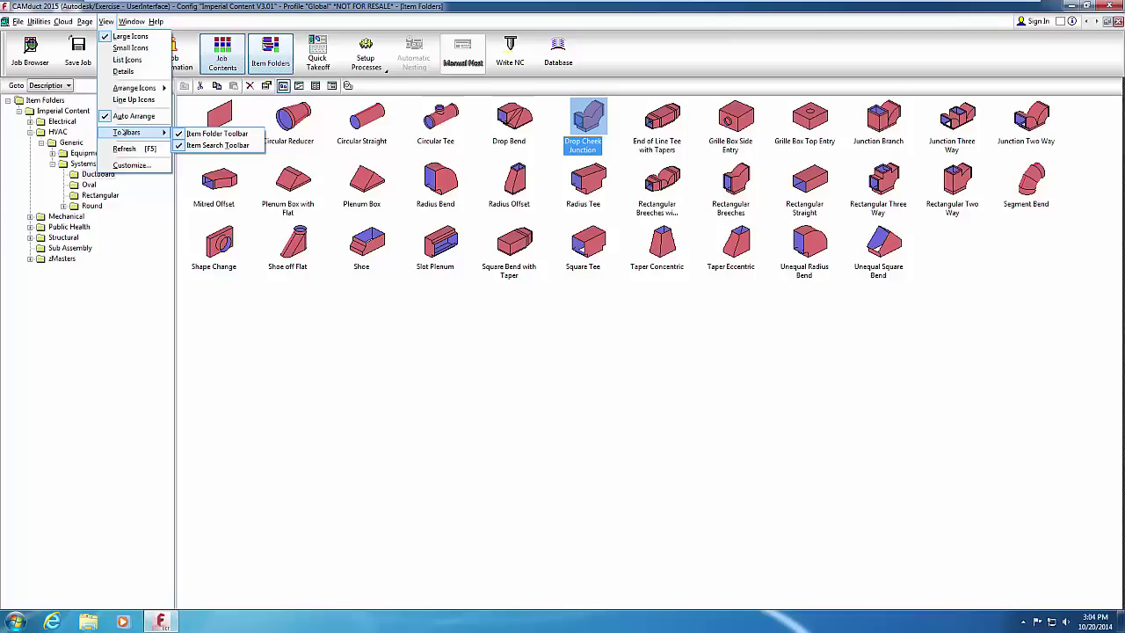
key(Escape)
key(Escape)
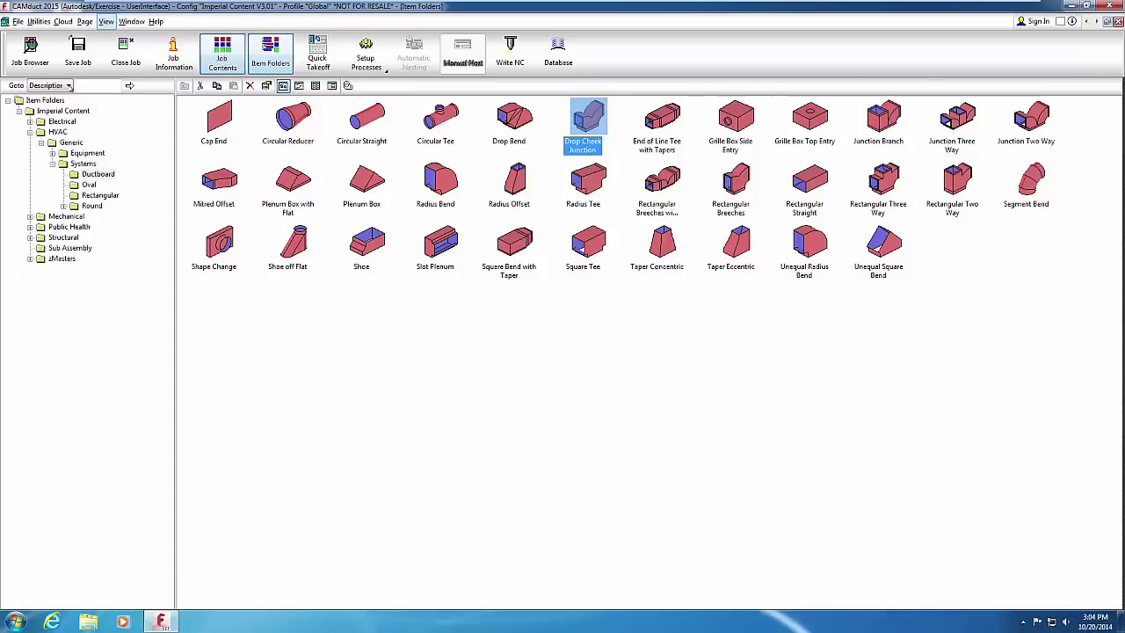
Search the item folders by Description for *cheek*, and step through the matching items
click(68, 85)
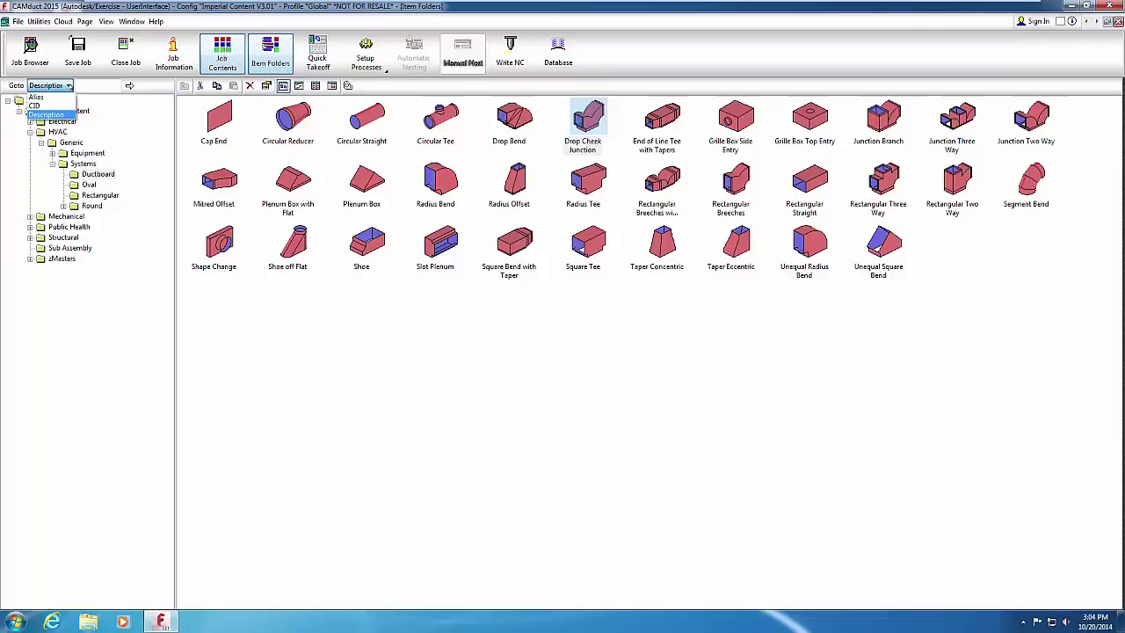
click(68, 86)
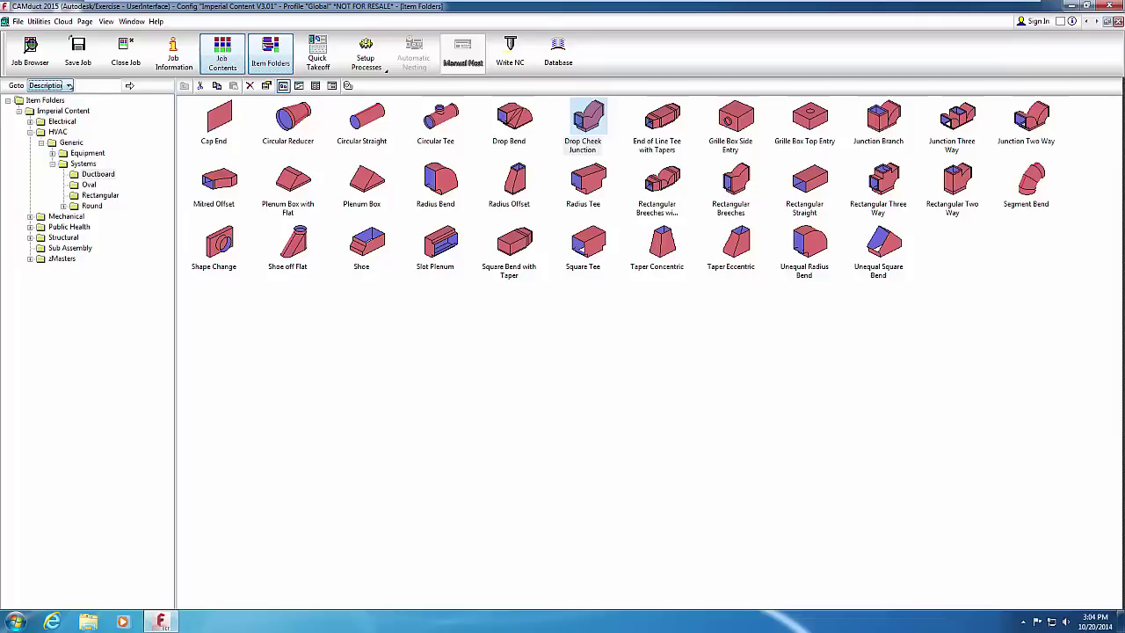
click(80, 86)
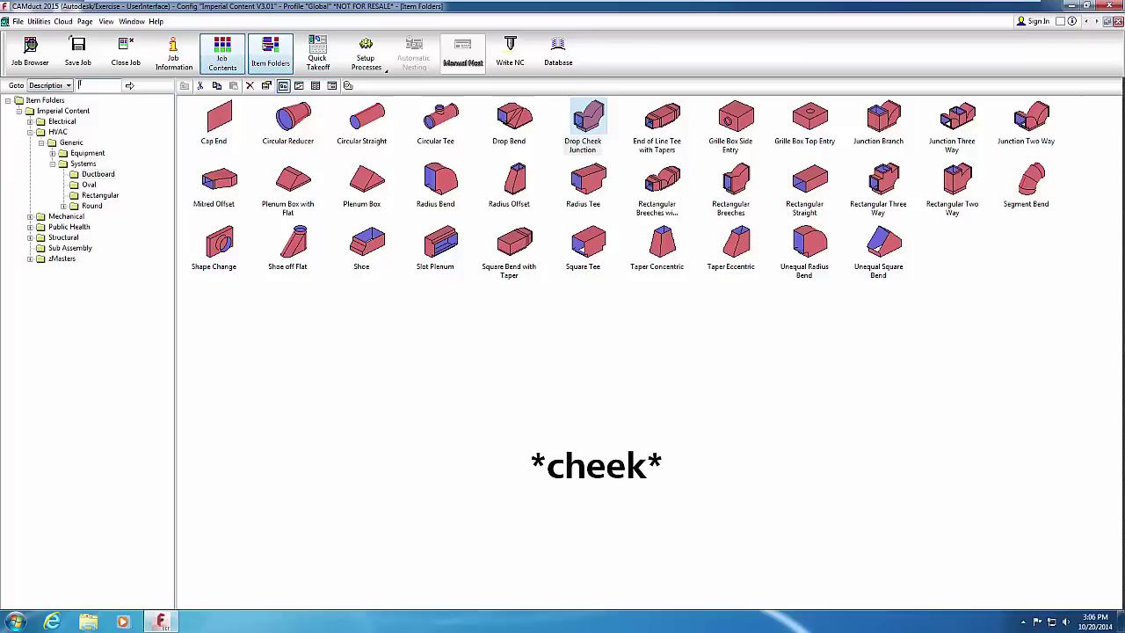
text(*cheek*)
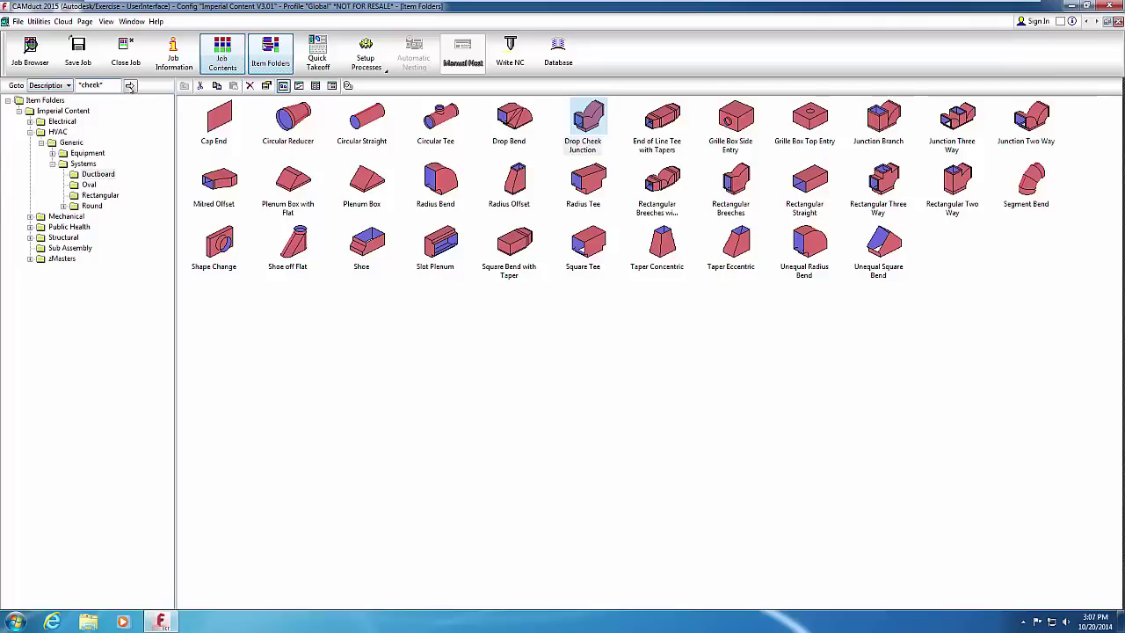
click(129, 85)
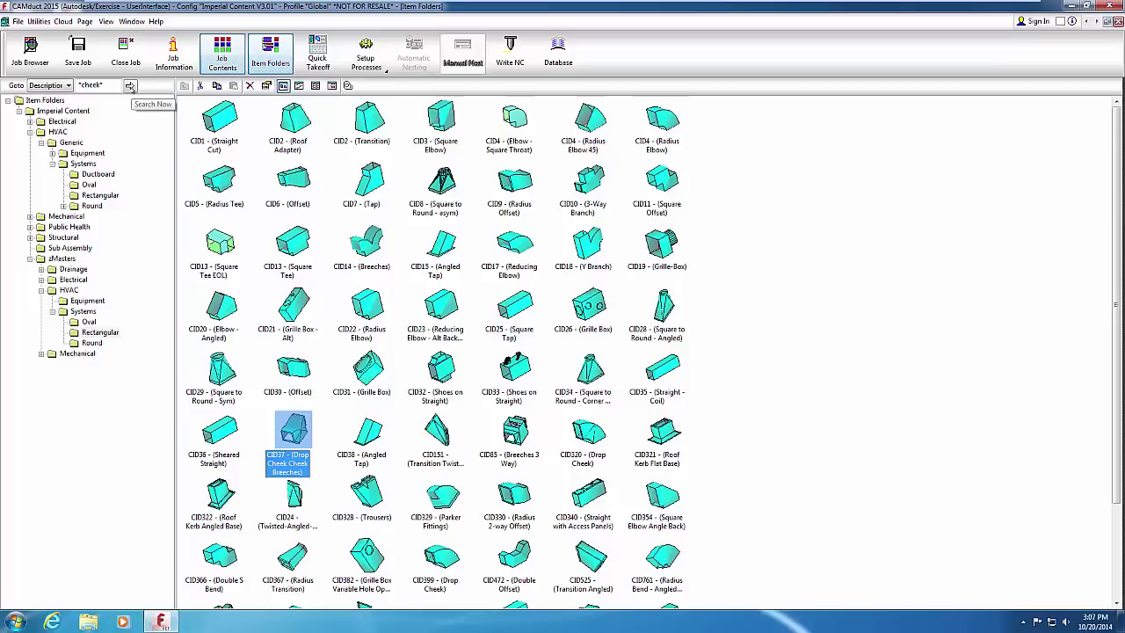
click(130, 86)
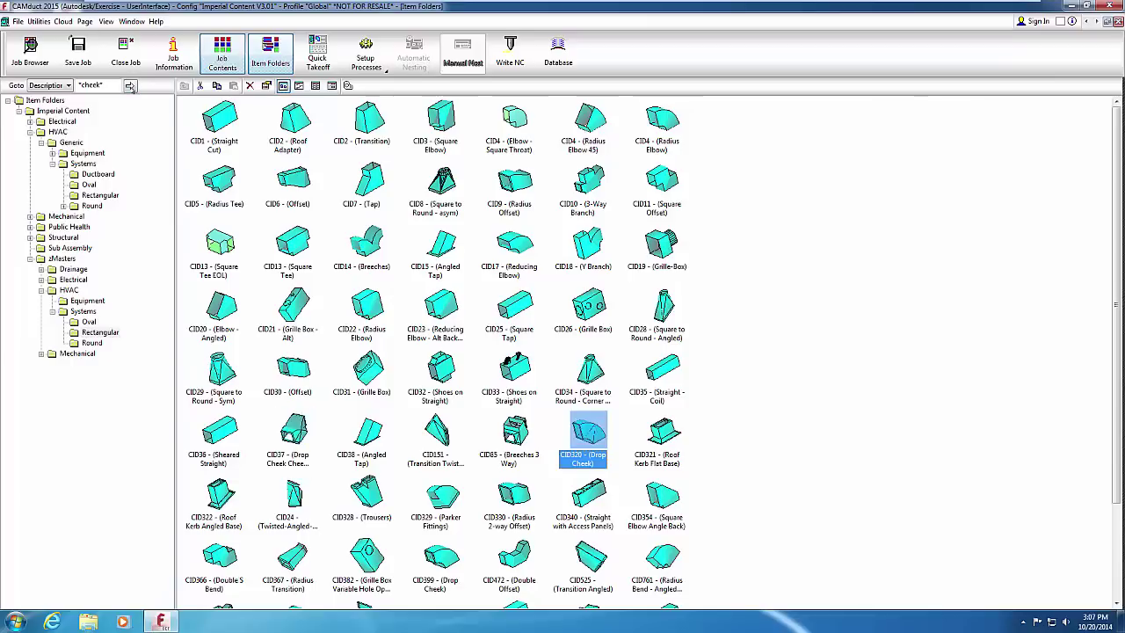
click(130, 86)
click(130, 85)
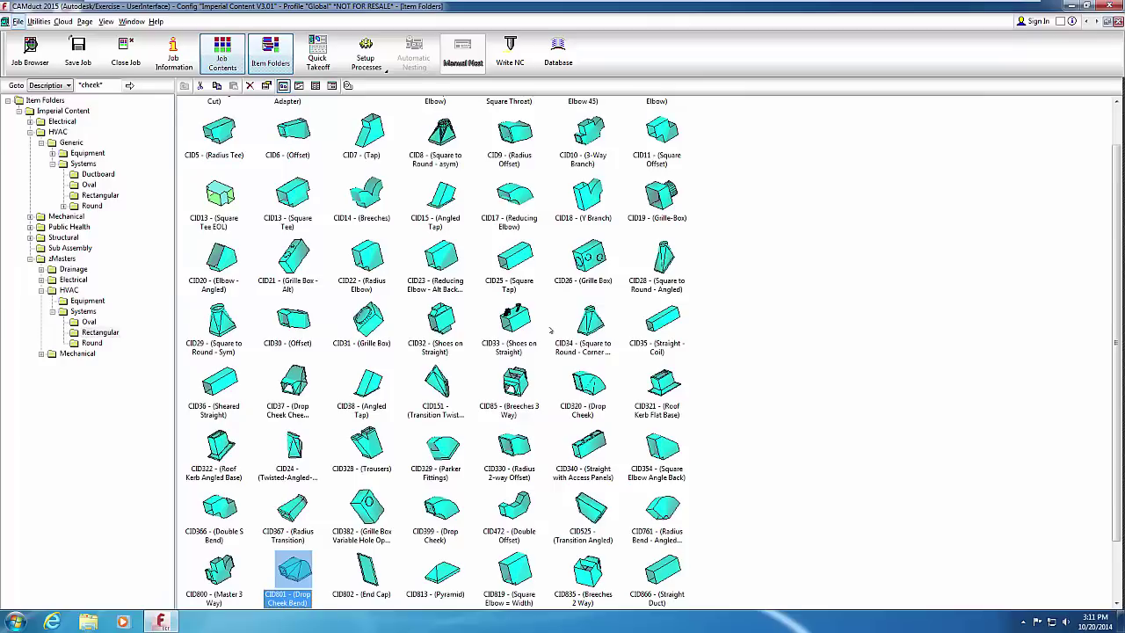
Switch to Quick Takeoff, display the job's item list, and examine the commands available for the list
click(319, 55)
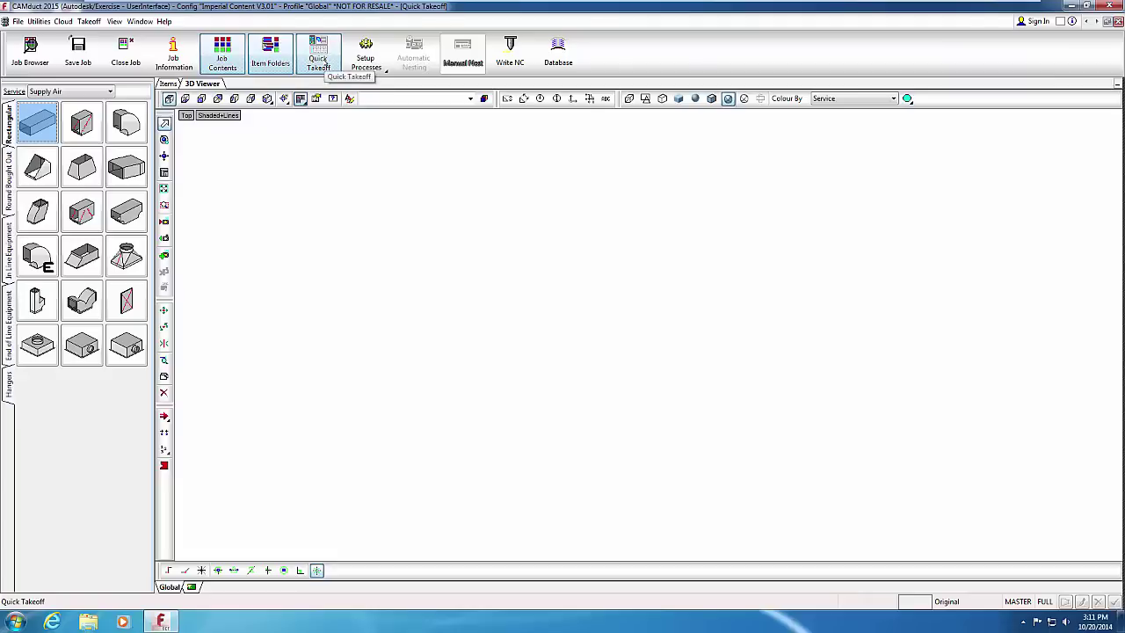
click(178, 83)
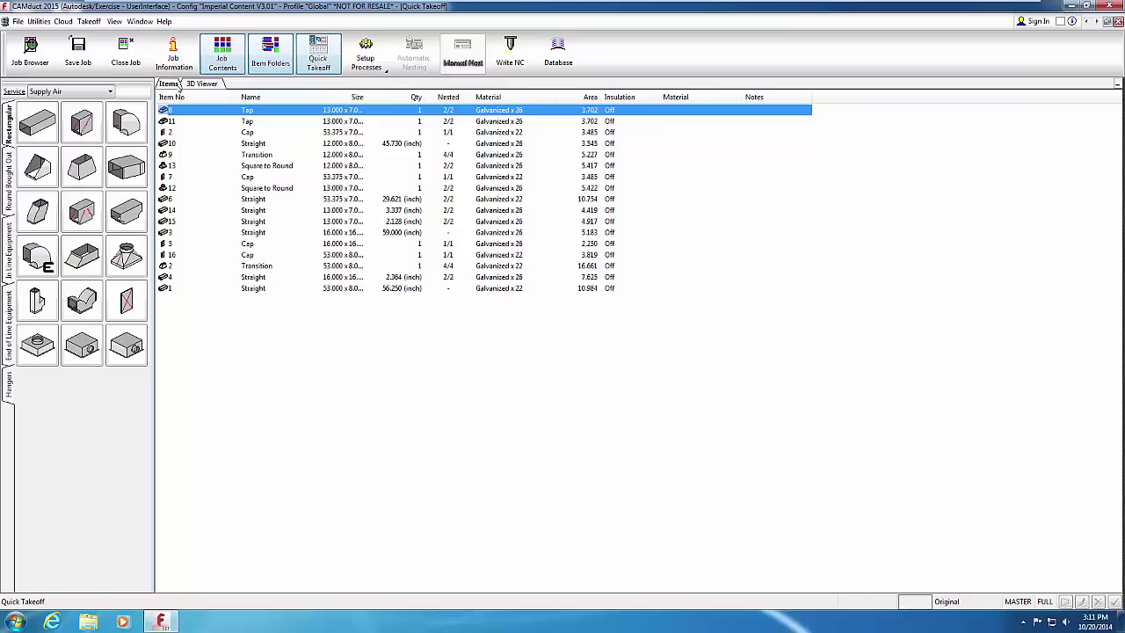
right_click(285, 312)
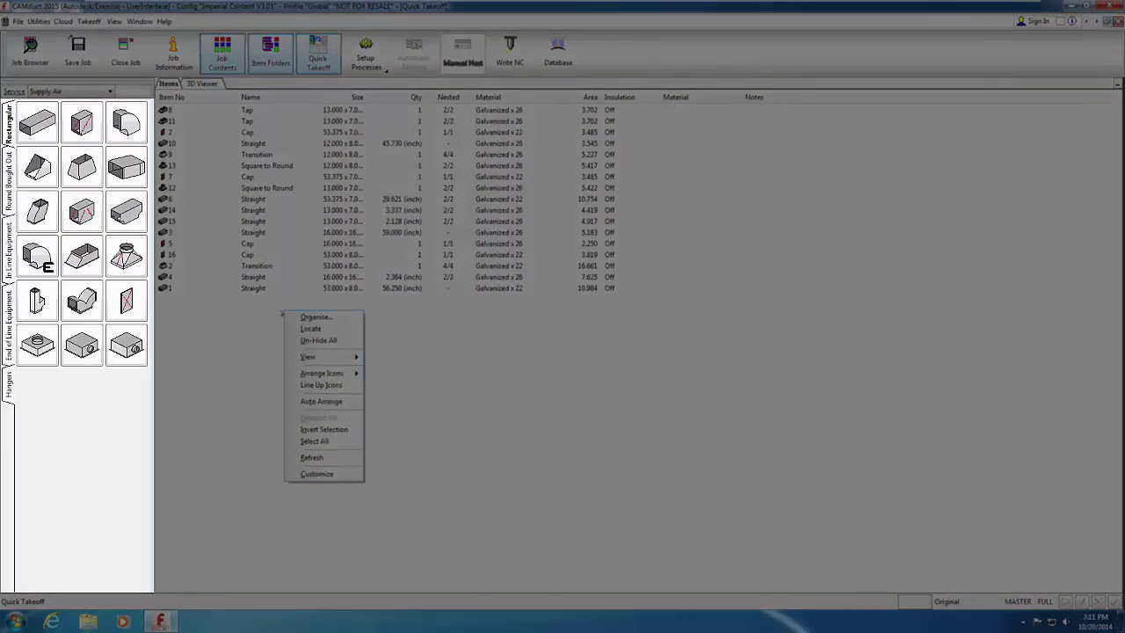
click(281, 313)
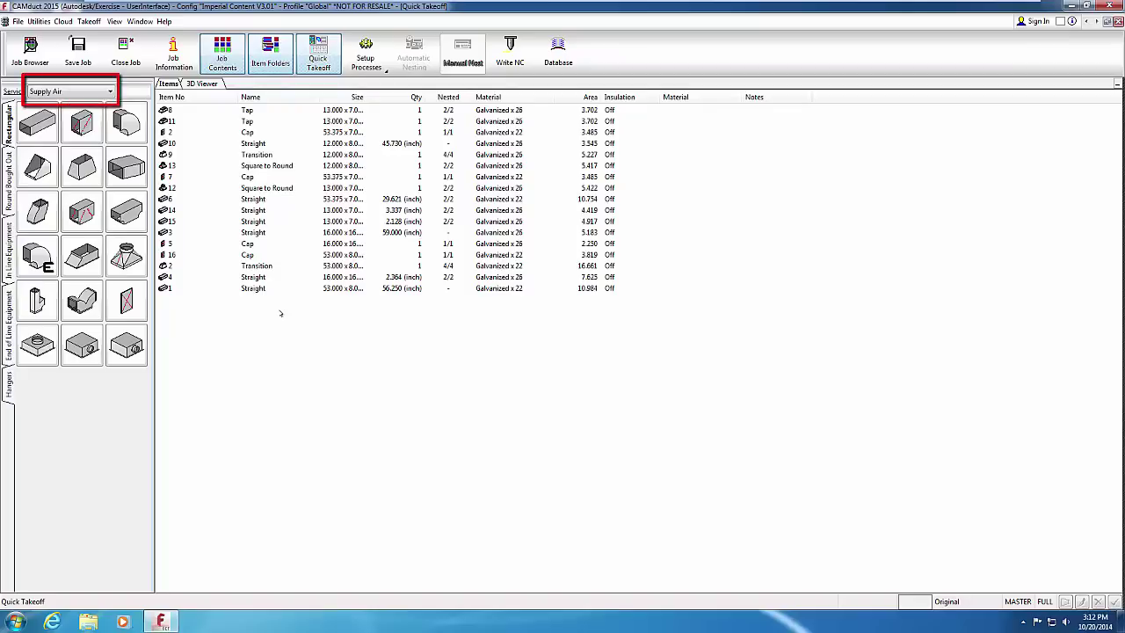
Show the Cold Water service from ADSK - Plumbing (Domestic), and return to the Supply Air service under ADSK - HVAC
click(109, 92)
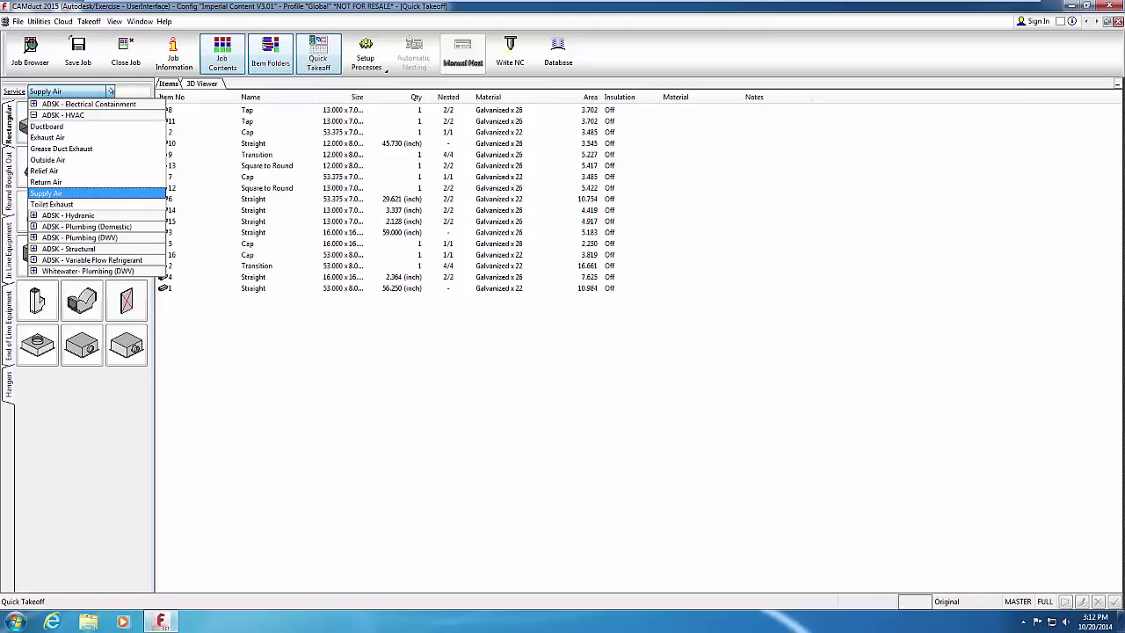
click(33, 227)
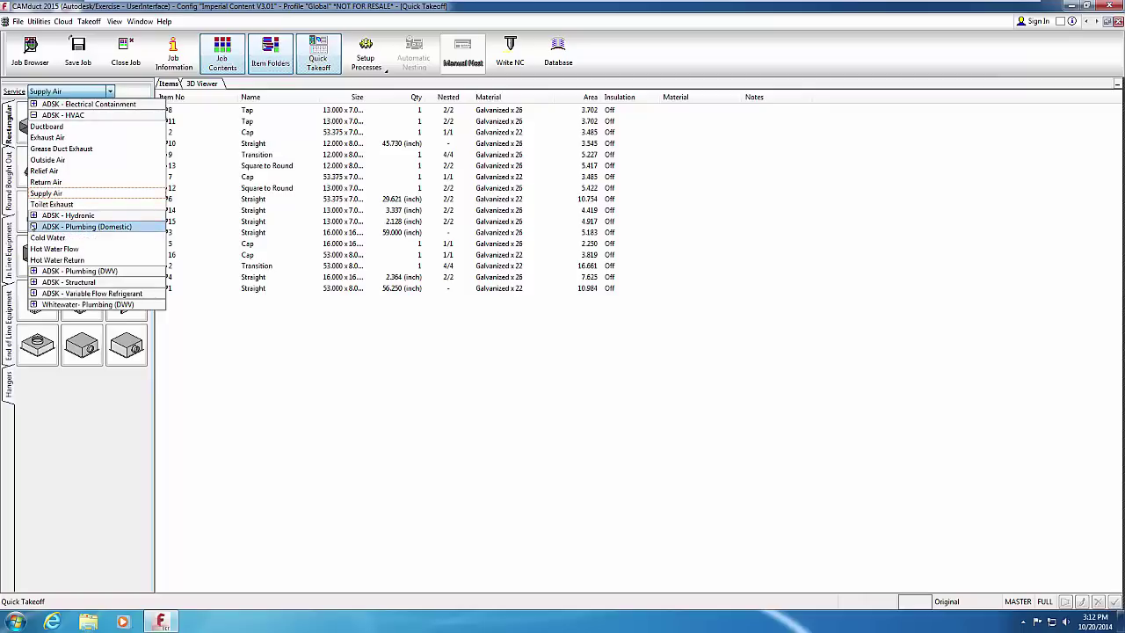
click(47, 238)
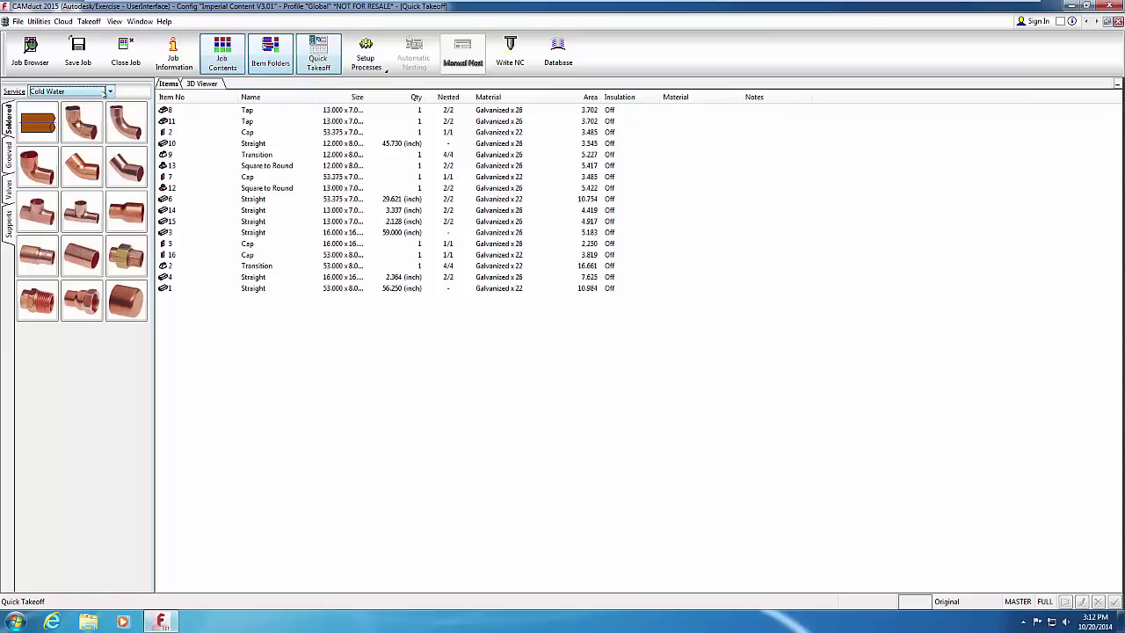
click(110, 91)
click(36, 115)
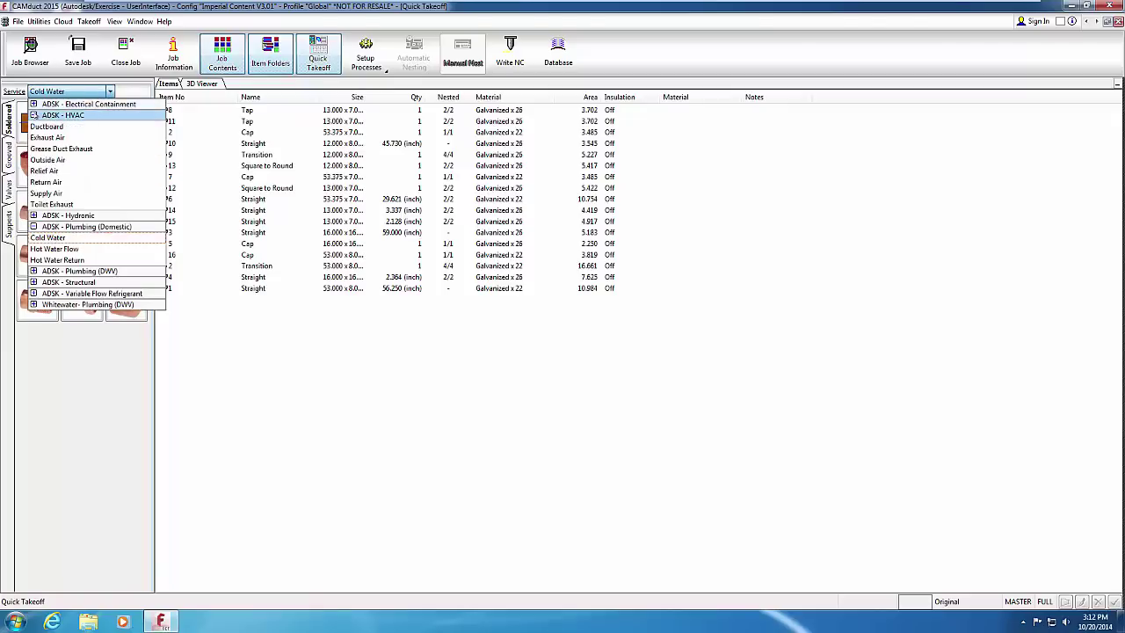
click(45, 191)
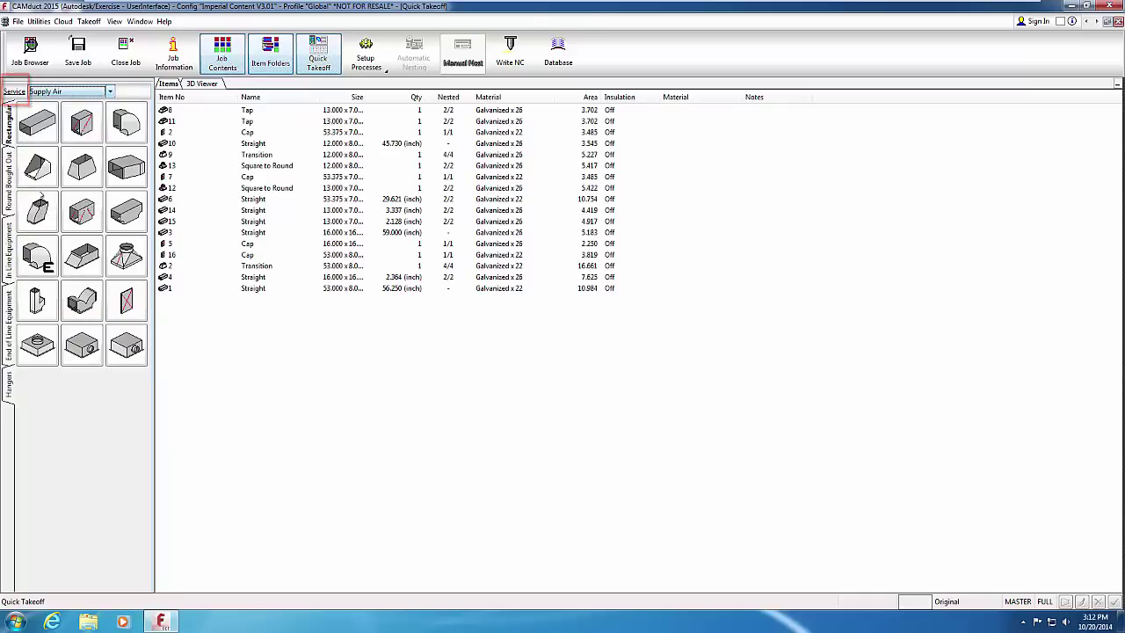
View the Setup Services settings for Supply Air in an enlarged dialog, and leave them unchanged
click(15, 91)
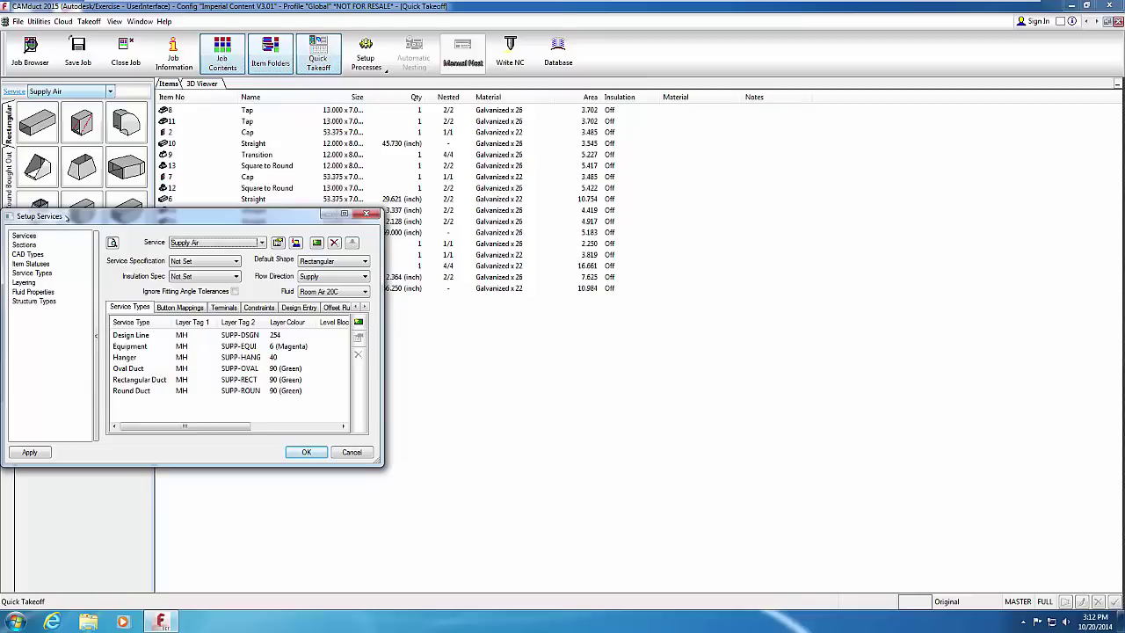
drag(594, 378, 857, 477)
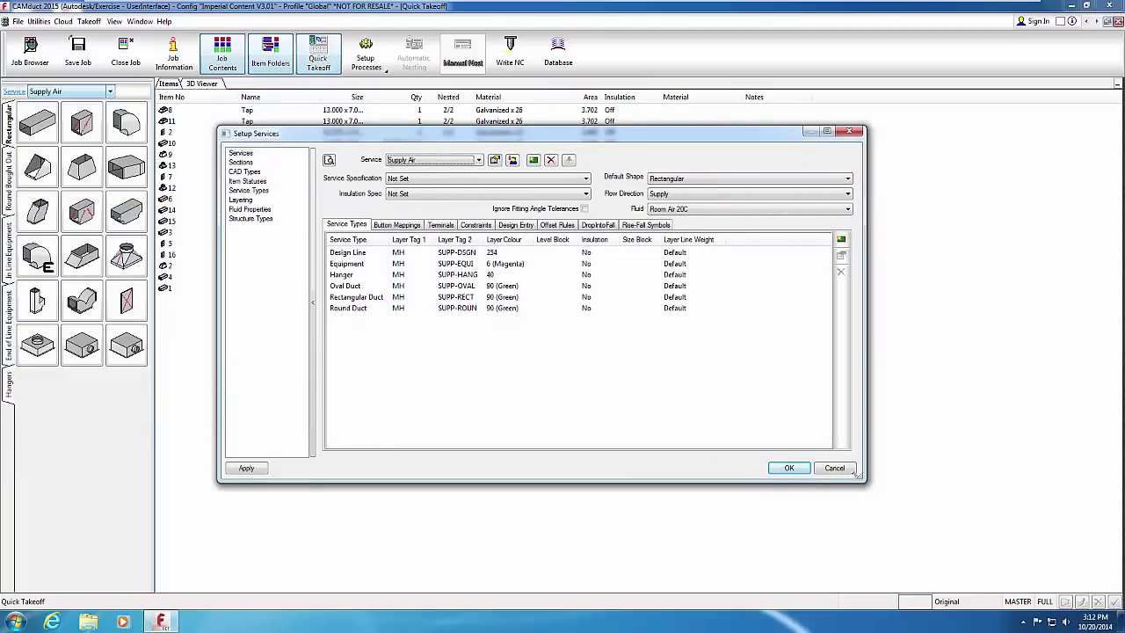
click(835, 468)
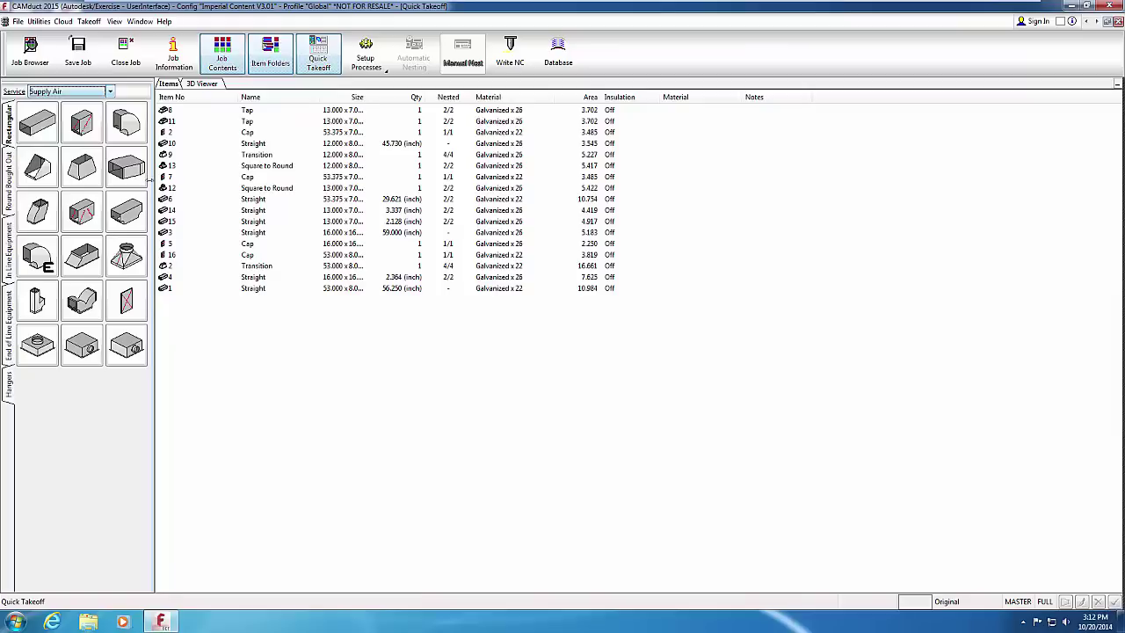
Widen the service button palette slightly, and examine its button size and content options
mouse_move(150, 180)
mouse_down()
mouse_move(180, 176)
mouse_move(96, 176)
mouse_move(153, 177)
mouse_up()
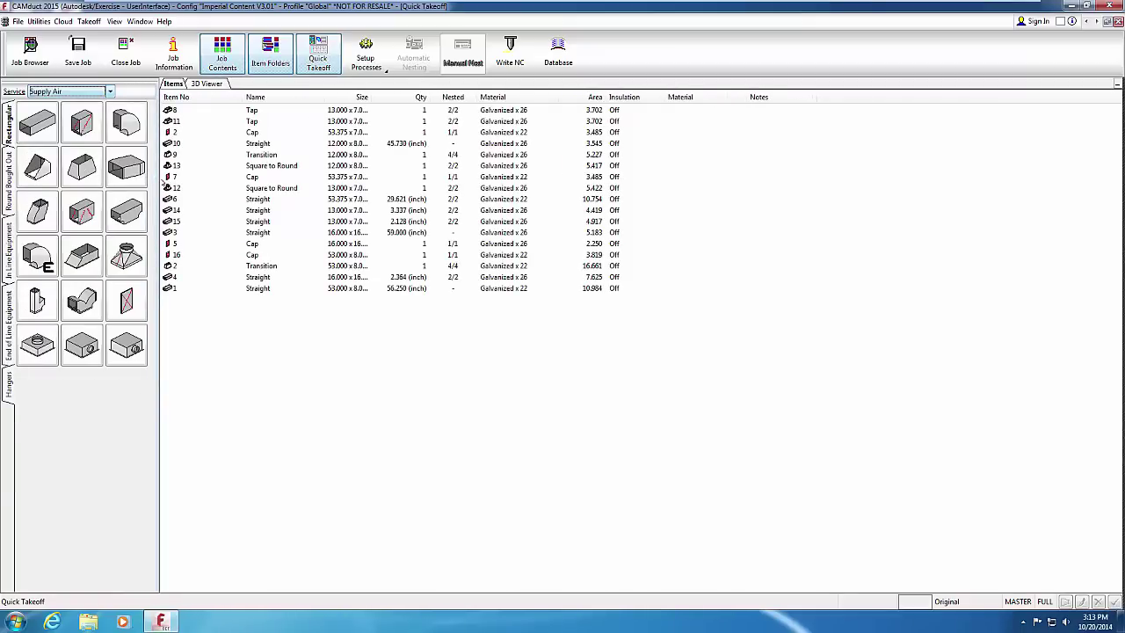
right_click(71, 383)
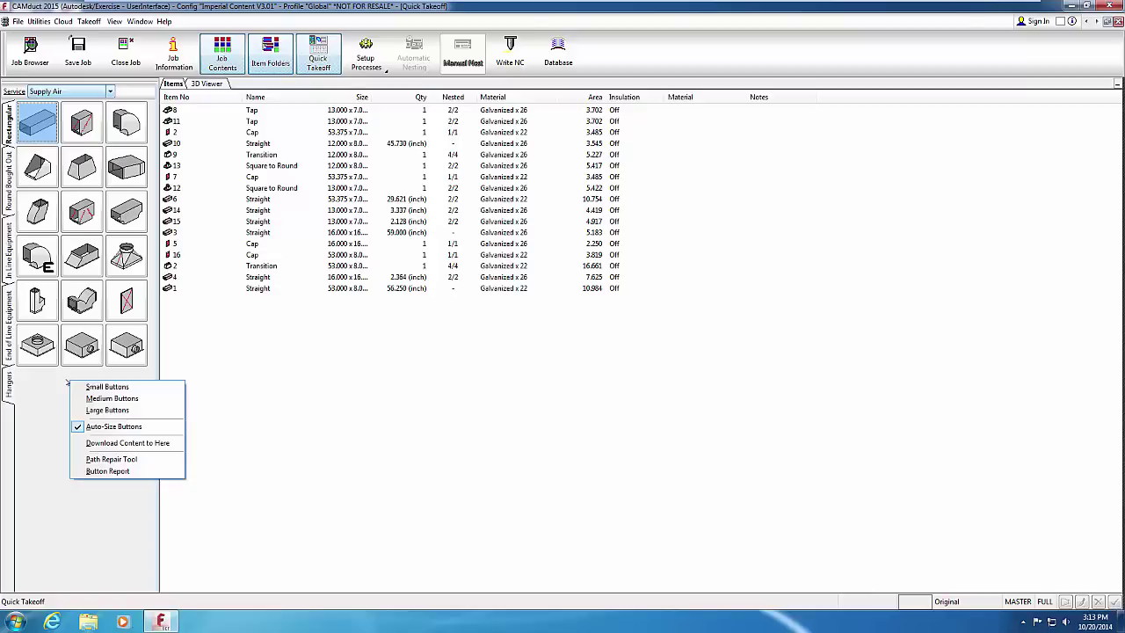
key(Escape)
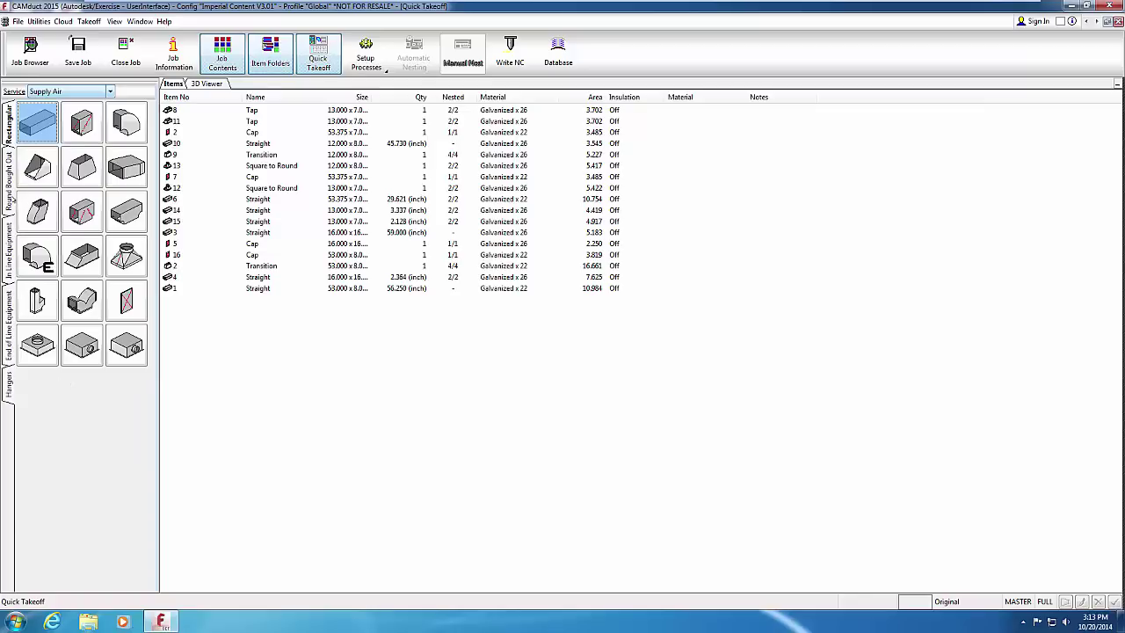
Show the Supply Air button groups Round Bought Out, In Line Equipment, End of Line Equipment and Hangers in turn
click(12, 201)
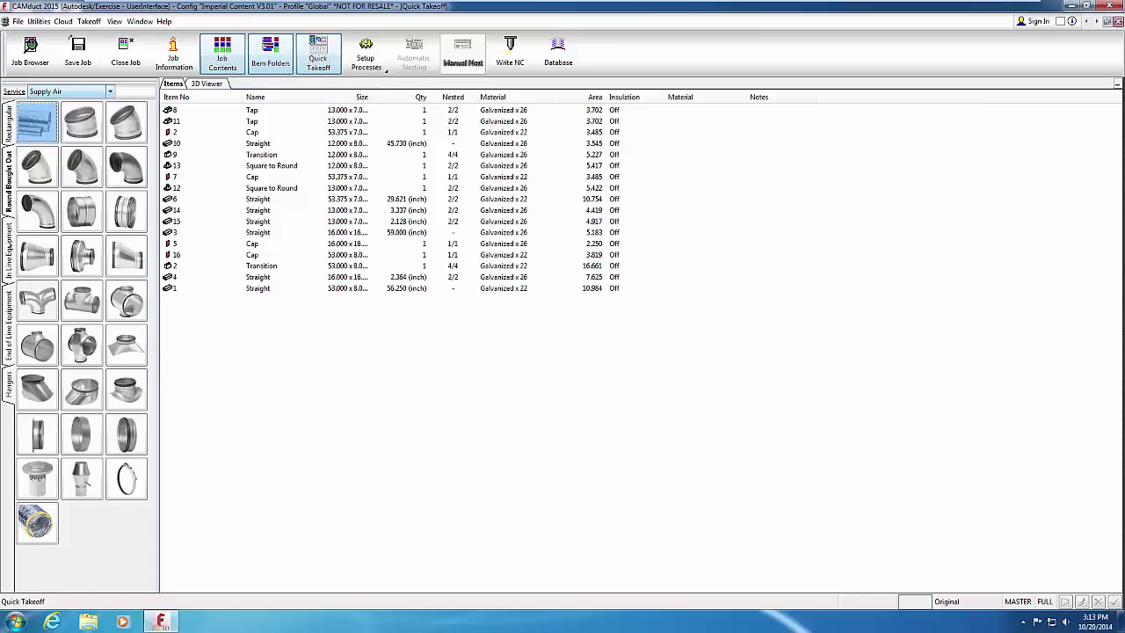
click(8, 251)
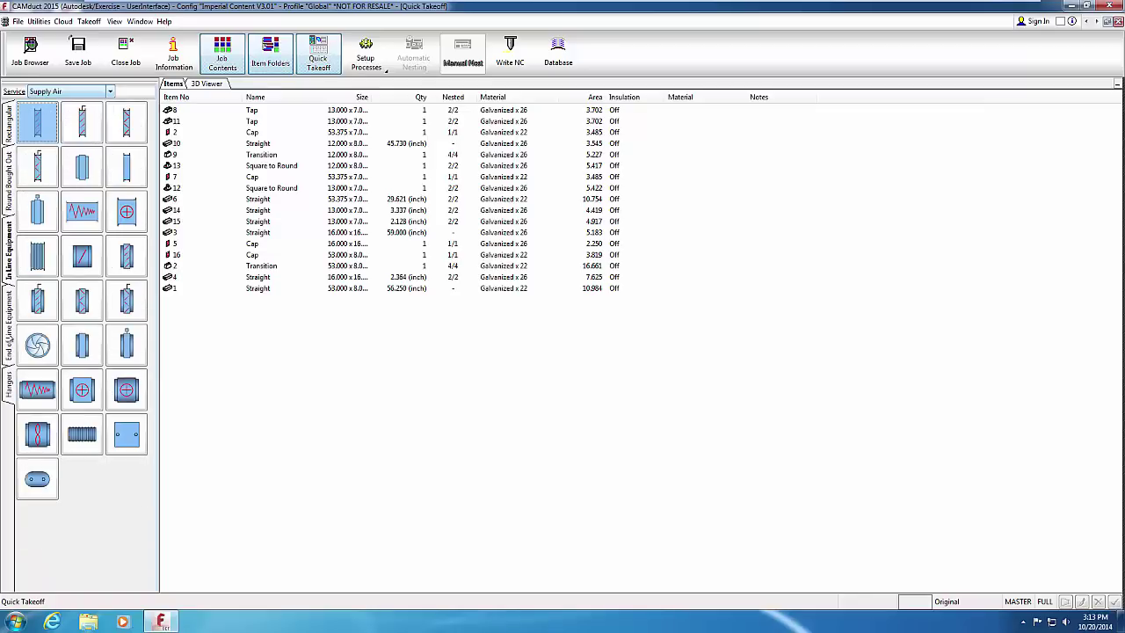
click(8, 339)
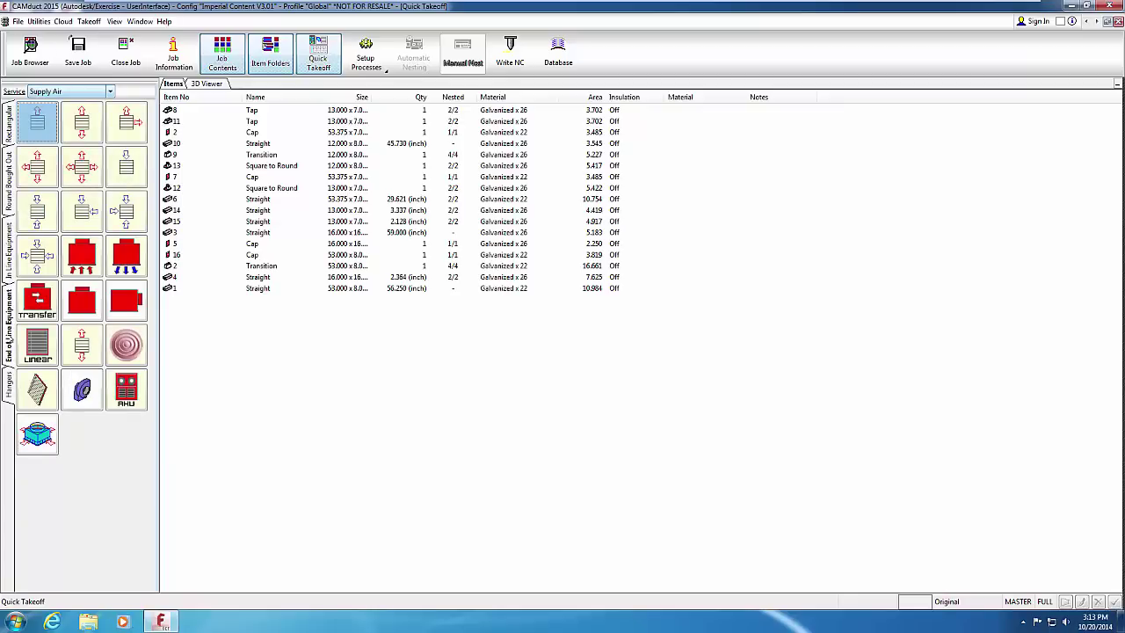
click(10, 378)
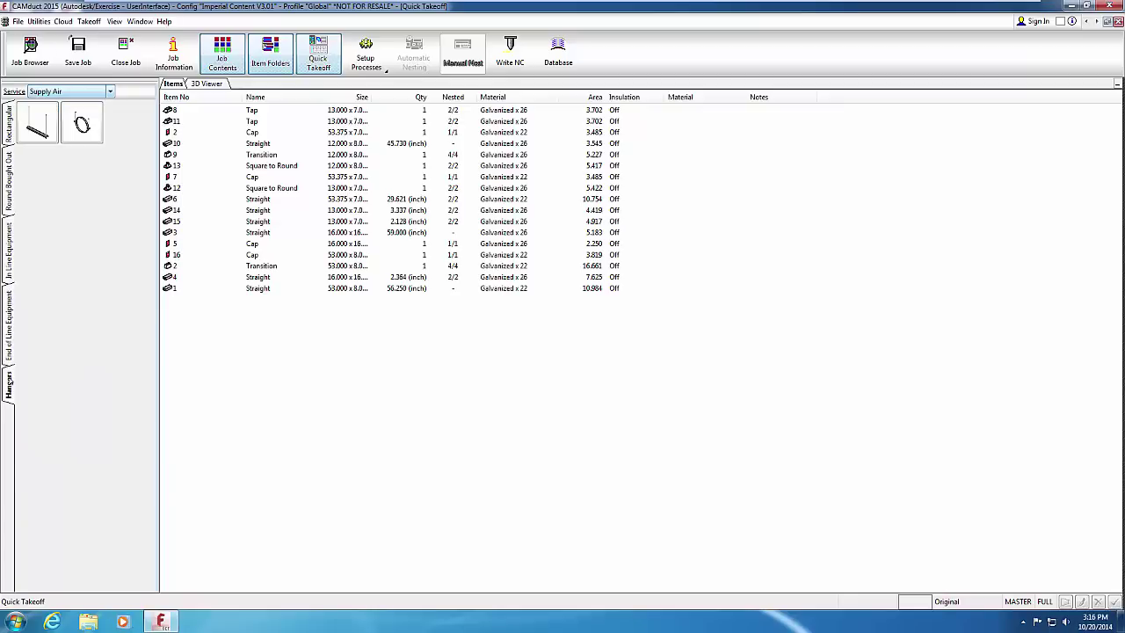
Examine the Quick Takeoff display options without changing any, and switch from the item list to the 3D Viewer
click(114, 21)
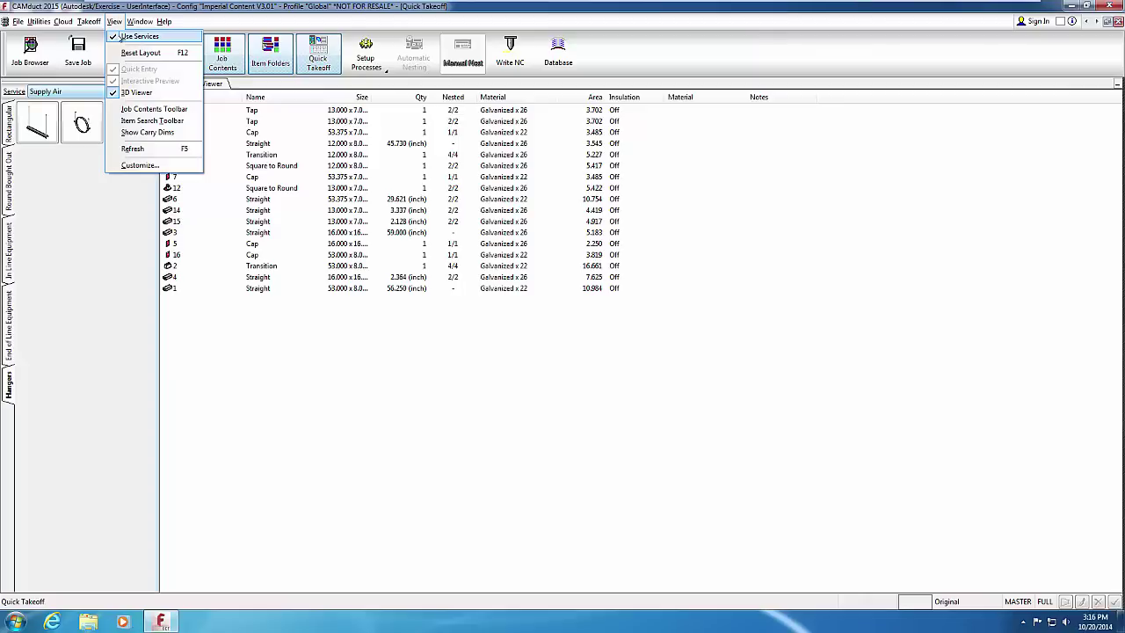
click(205, 354)
click(213, 85)
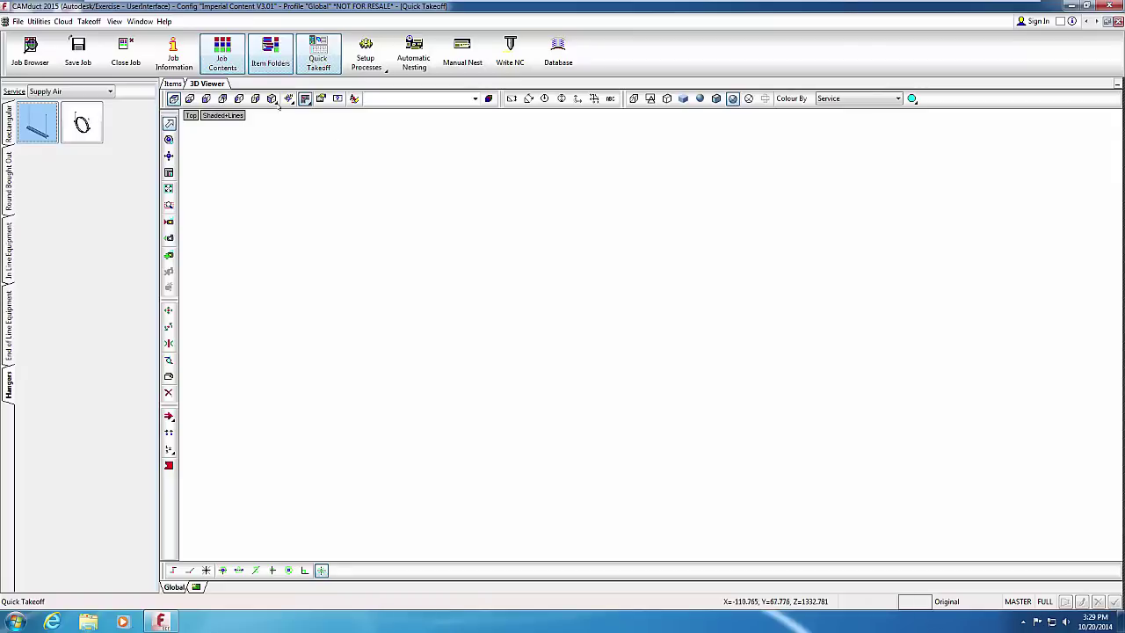
Return to the job contents and open the first item, the Straight numbered 1, for editing
click(227, 60)
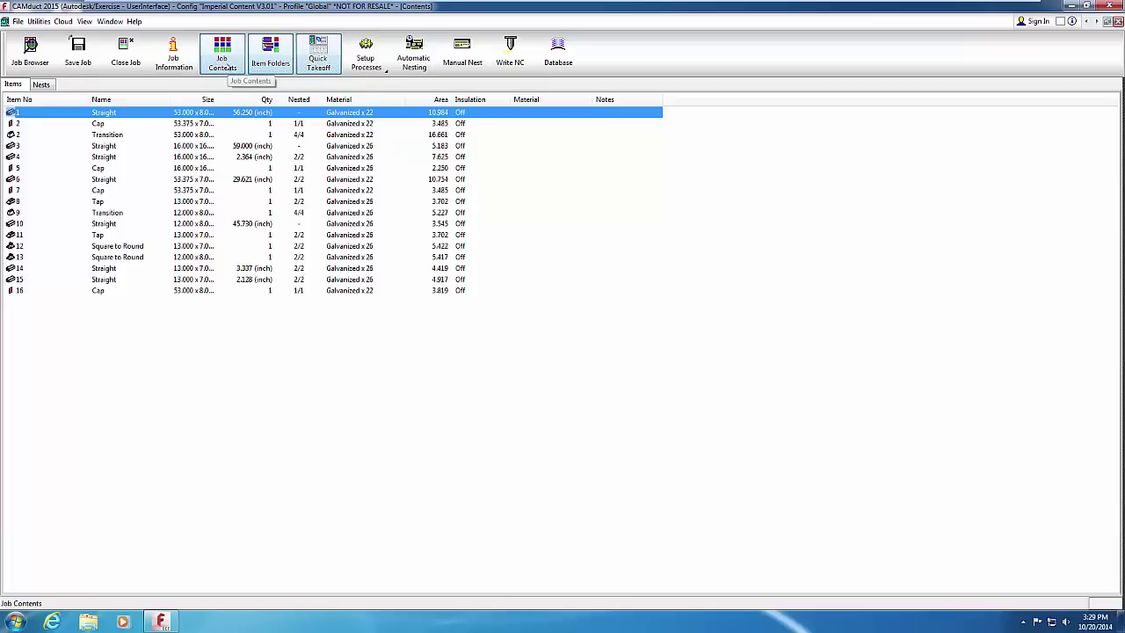
right_click(36, 115)
click(55, 120)
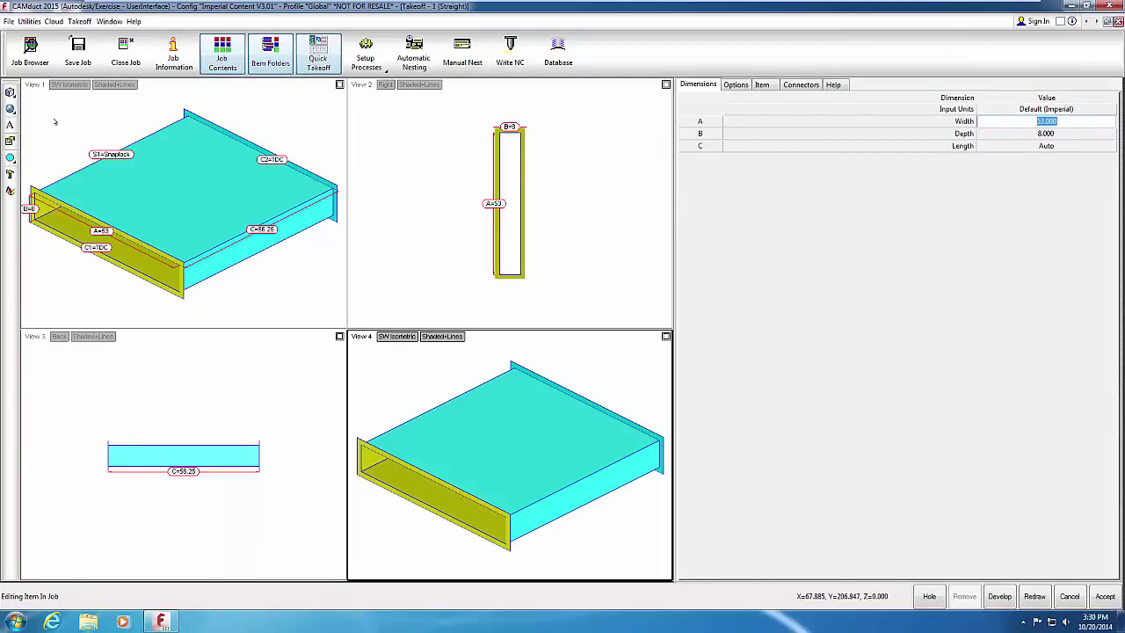
Examine View 1's orientation and shading choices, keeping SW Isometric and Shaded+Lines
click(53, 118)
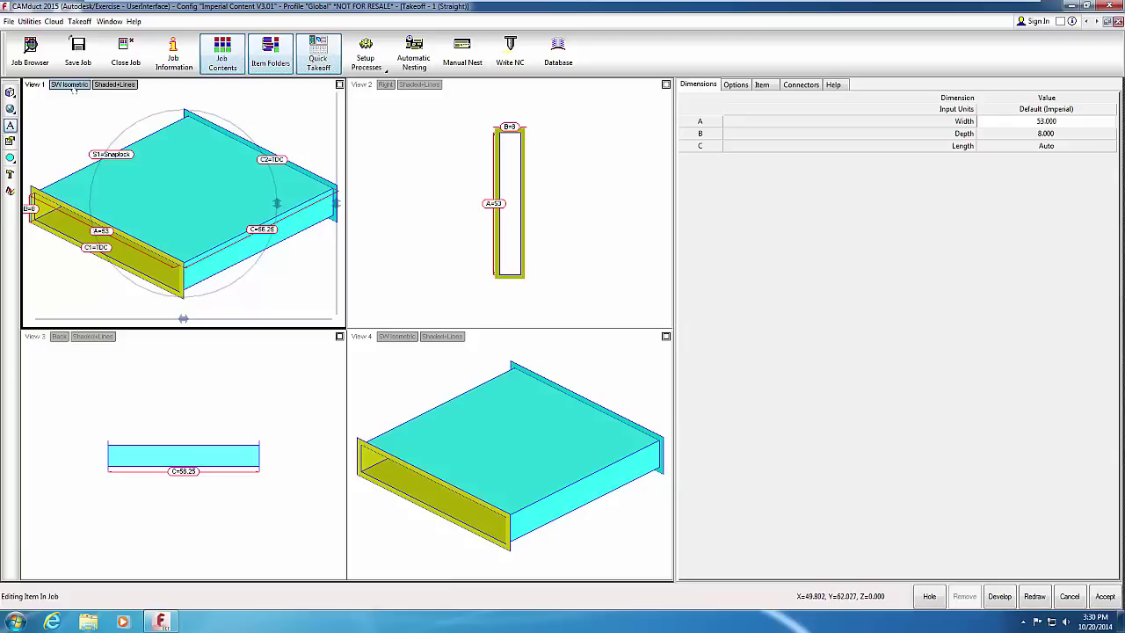
click(71, 84)
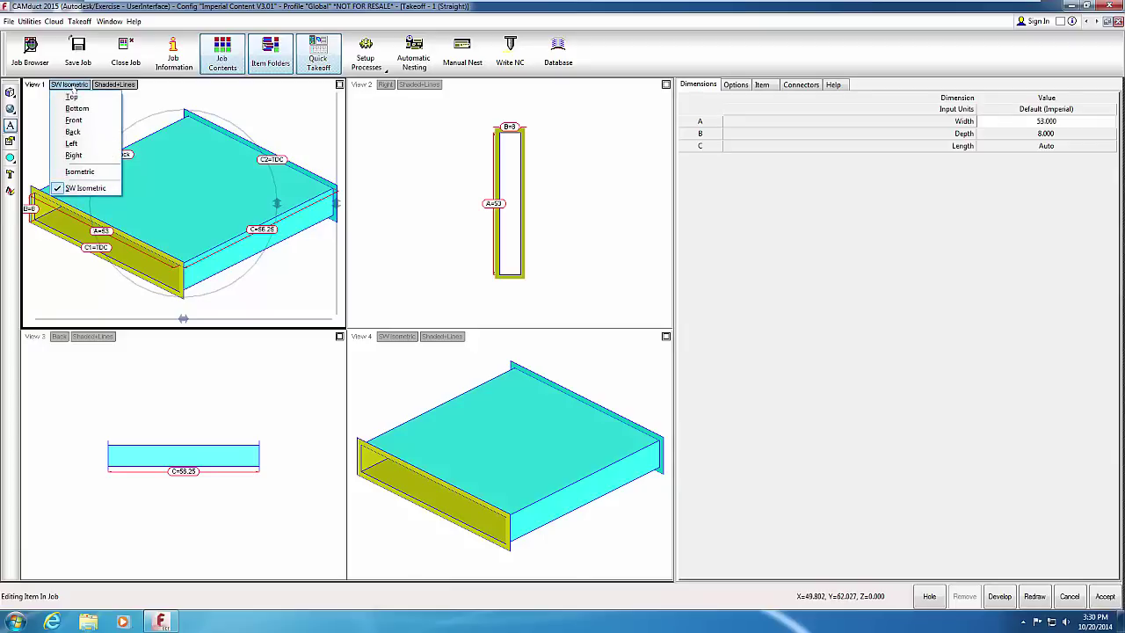
click(102, 85)
click(102, 86)
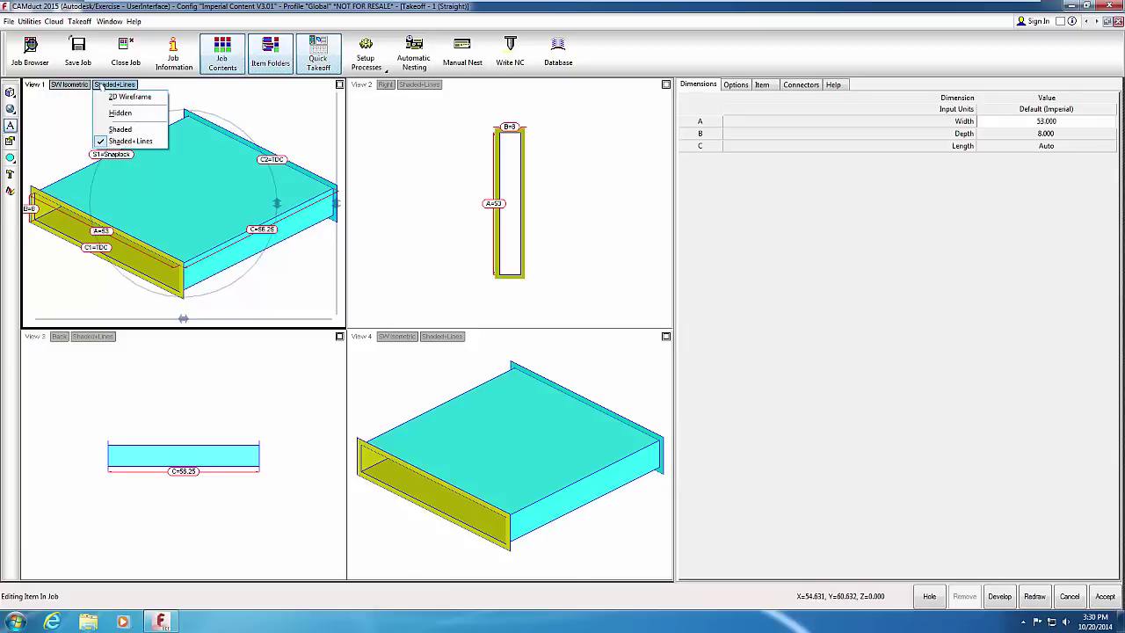
click(103, 85)
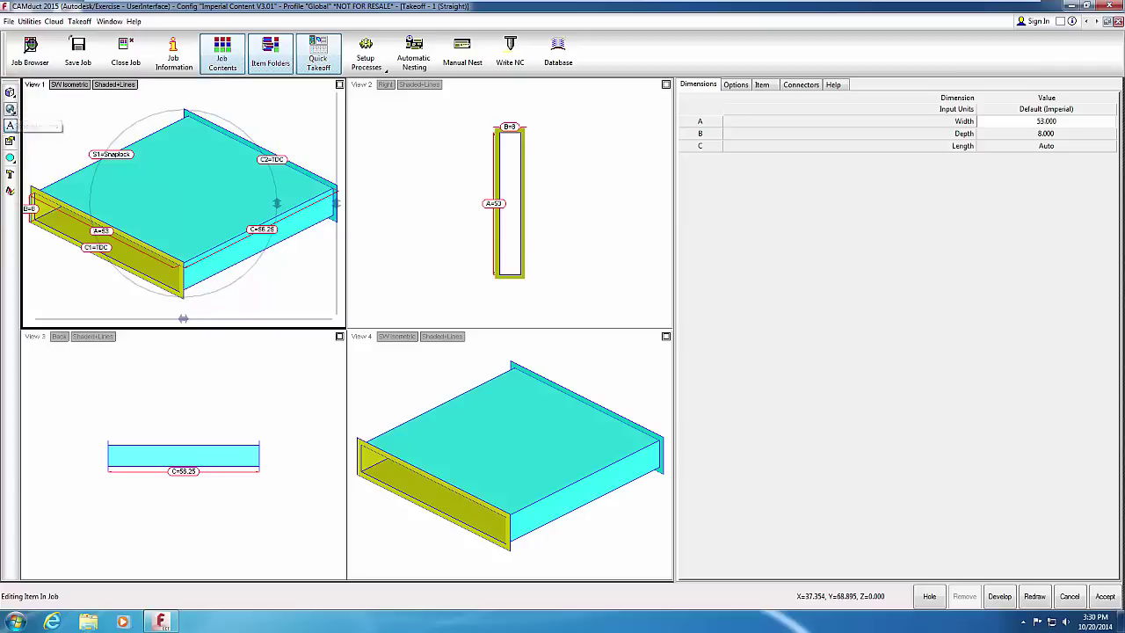
click(10, 125)
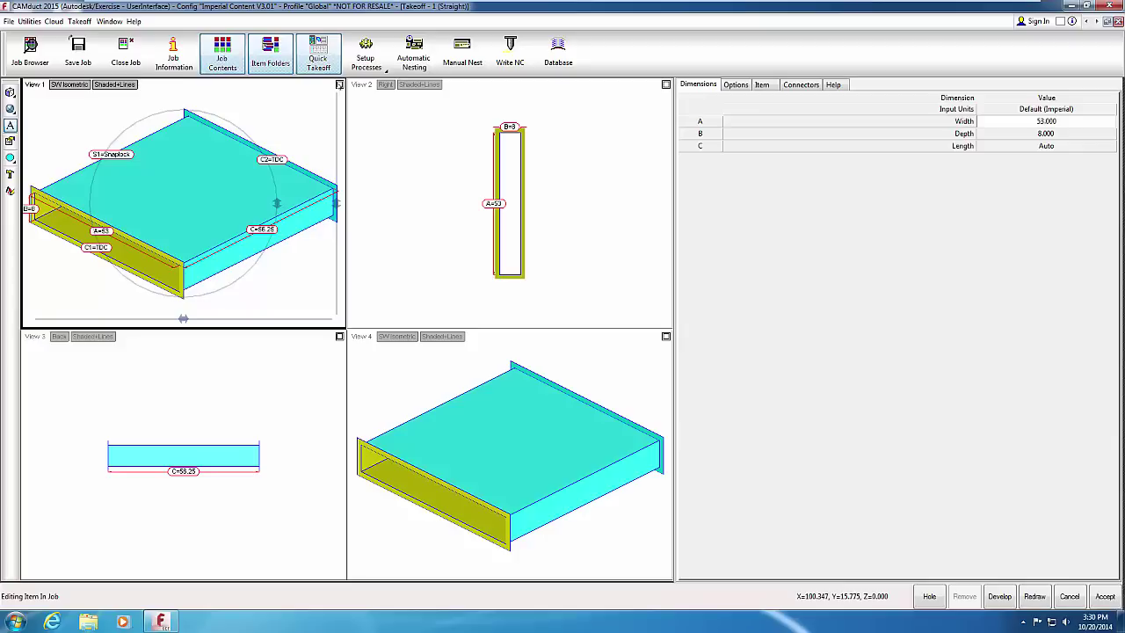
Enlarge View 1, restore the four-view layout, and show the help page for the straight's pattern
click(340, 84)
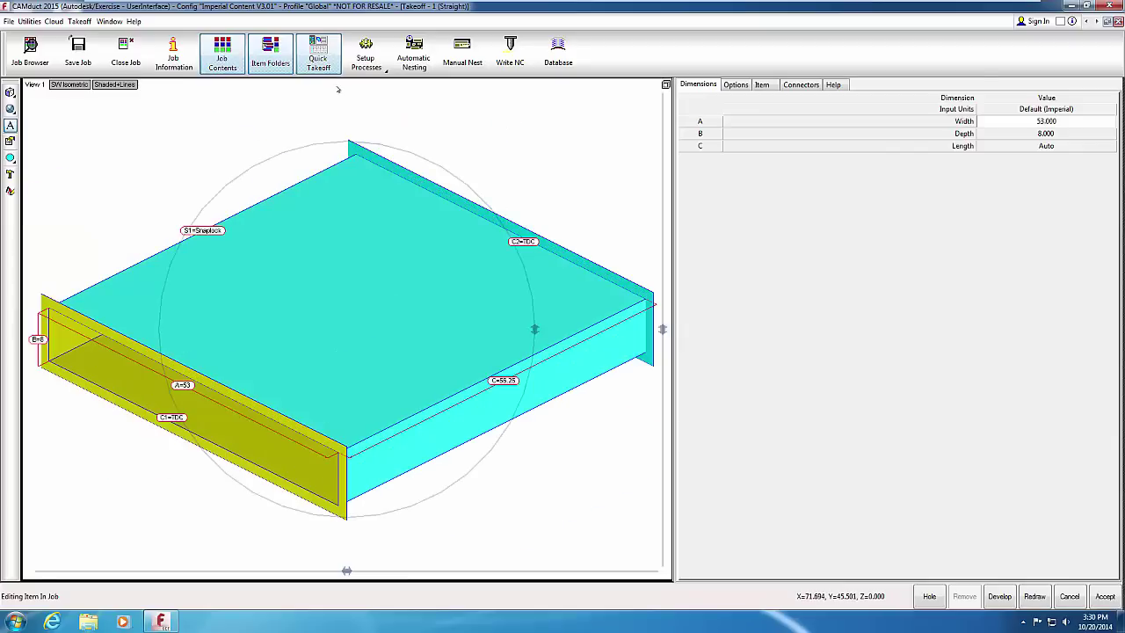
click(666, 85)
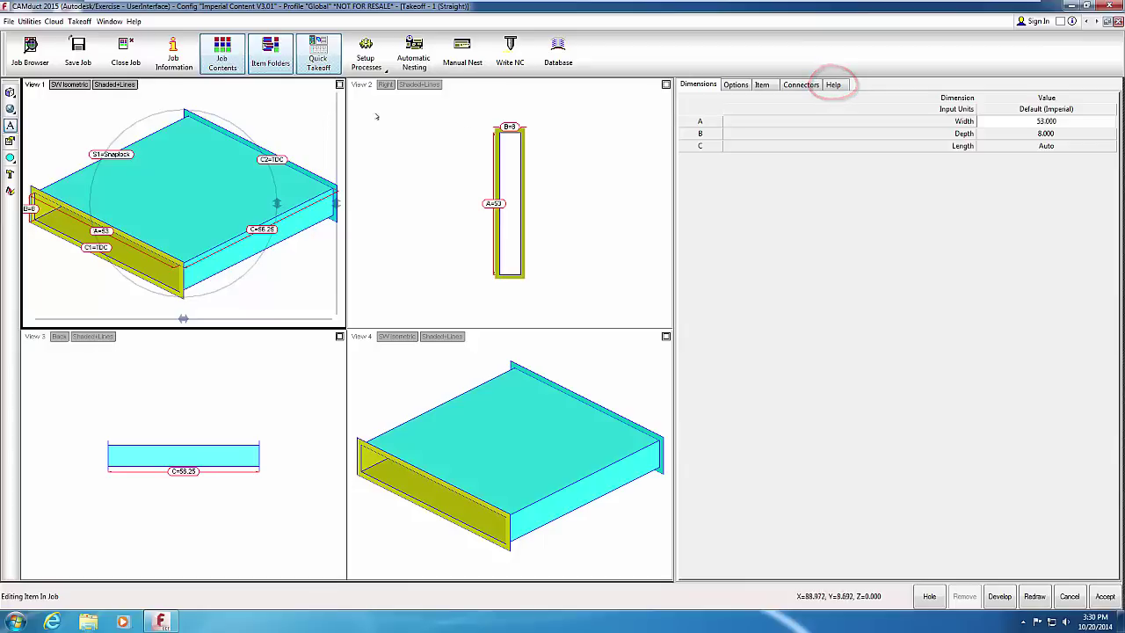
click(832, 85)
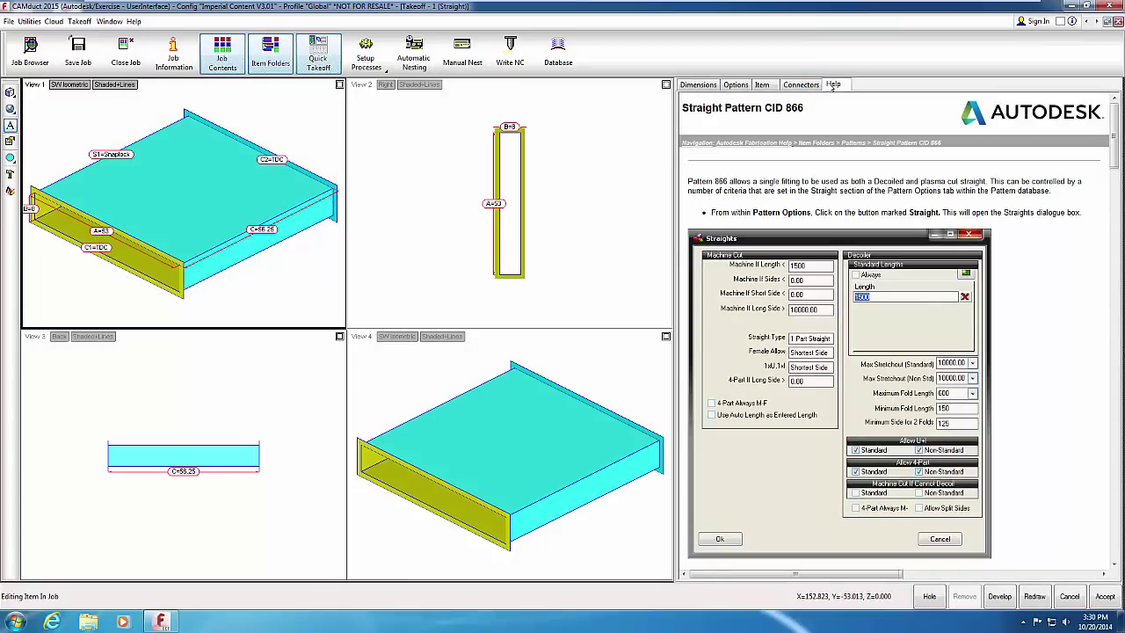